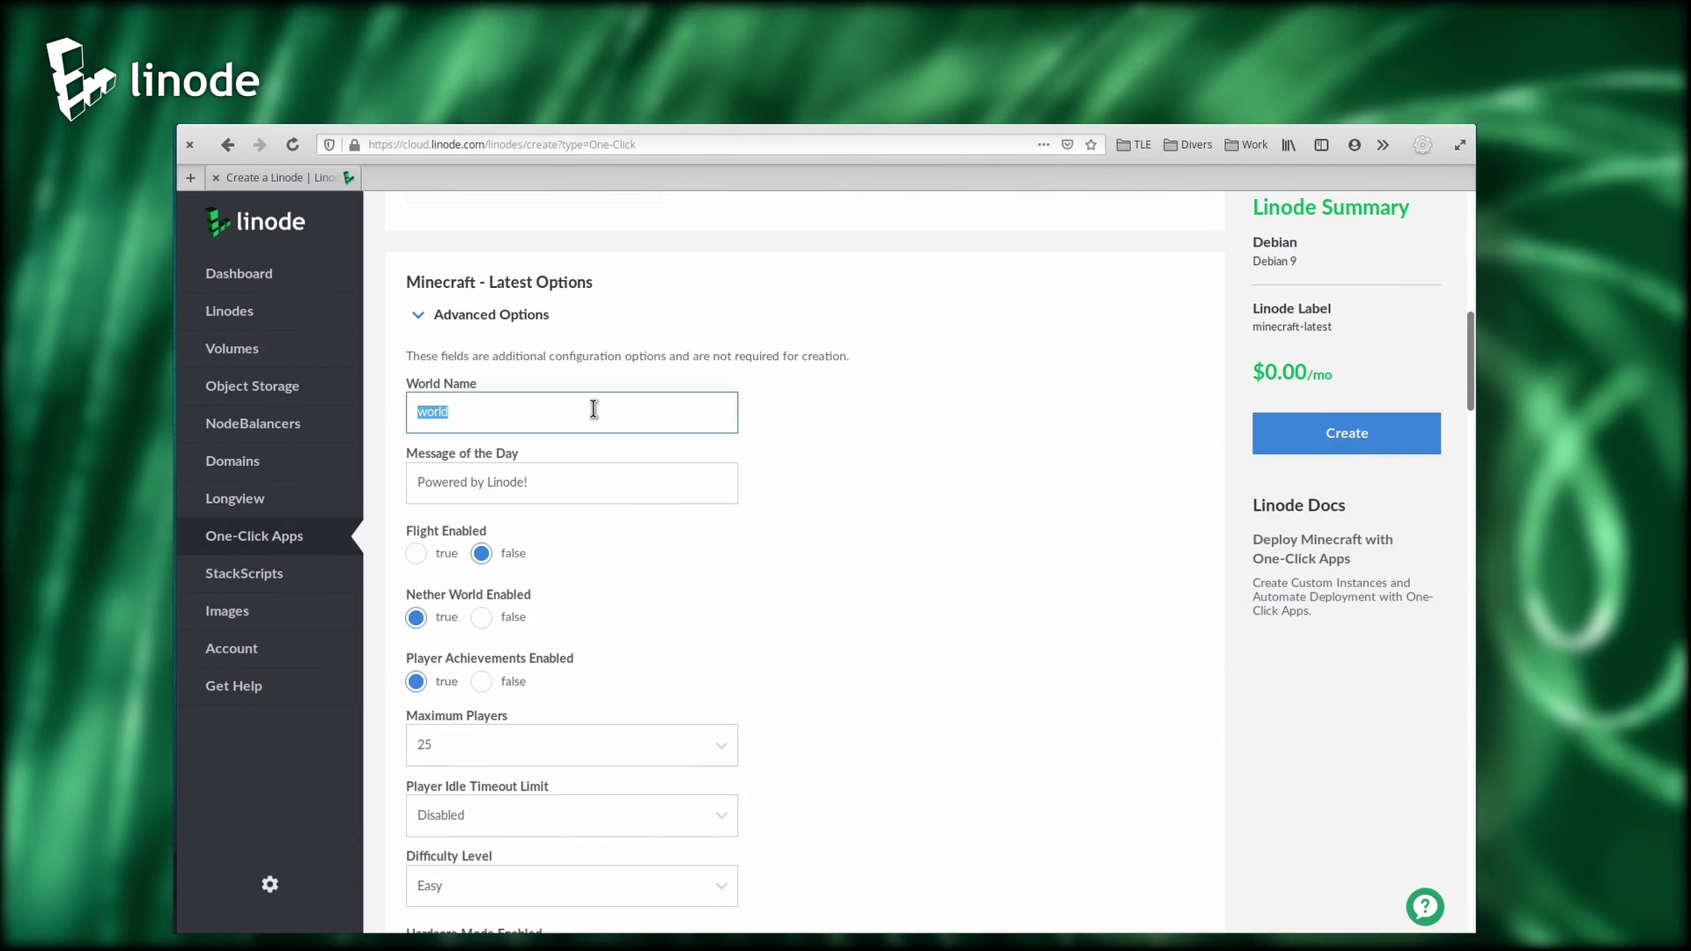
# - Name the Minecraft world TLE, then scroll through the distribution images list
pyautogui.write('TLE')
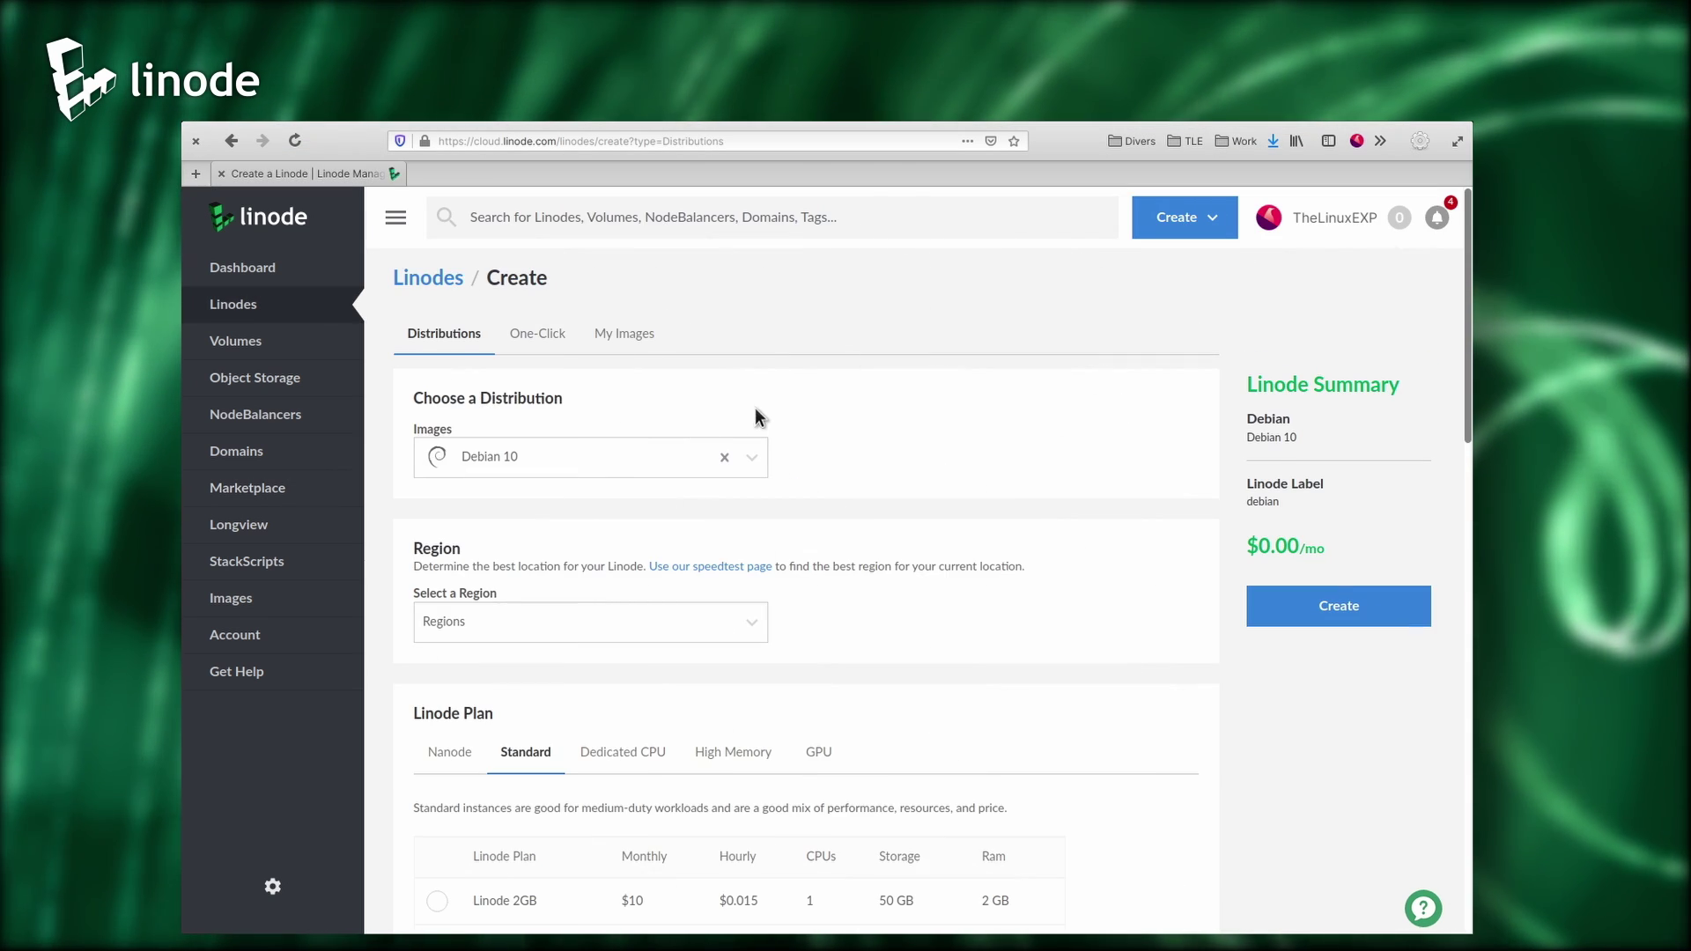
pyautogui.click(742, 465)
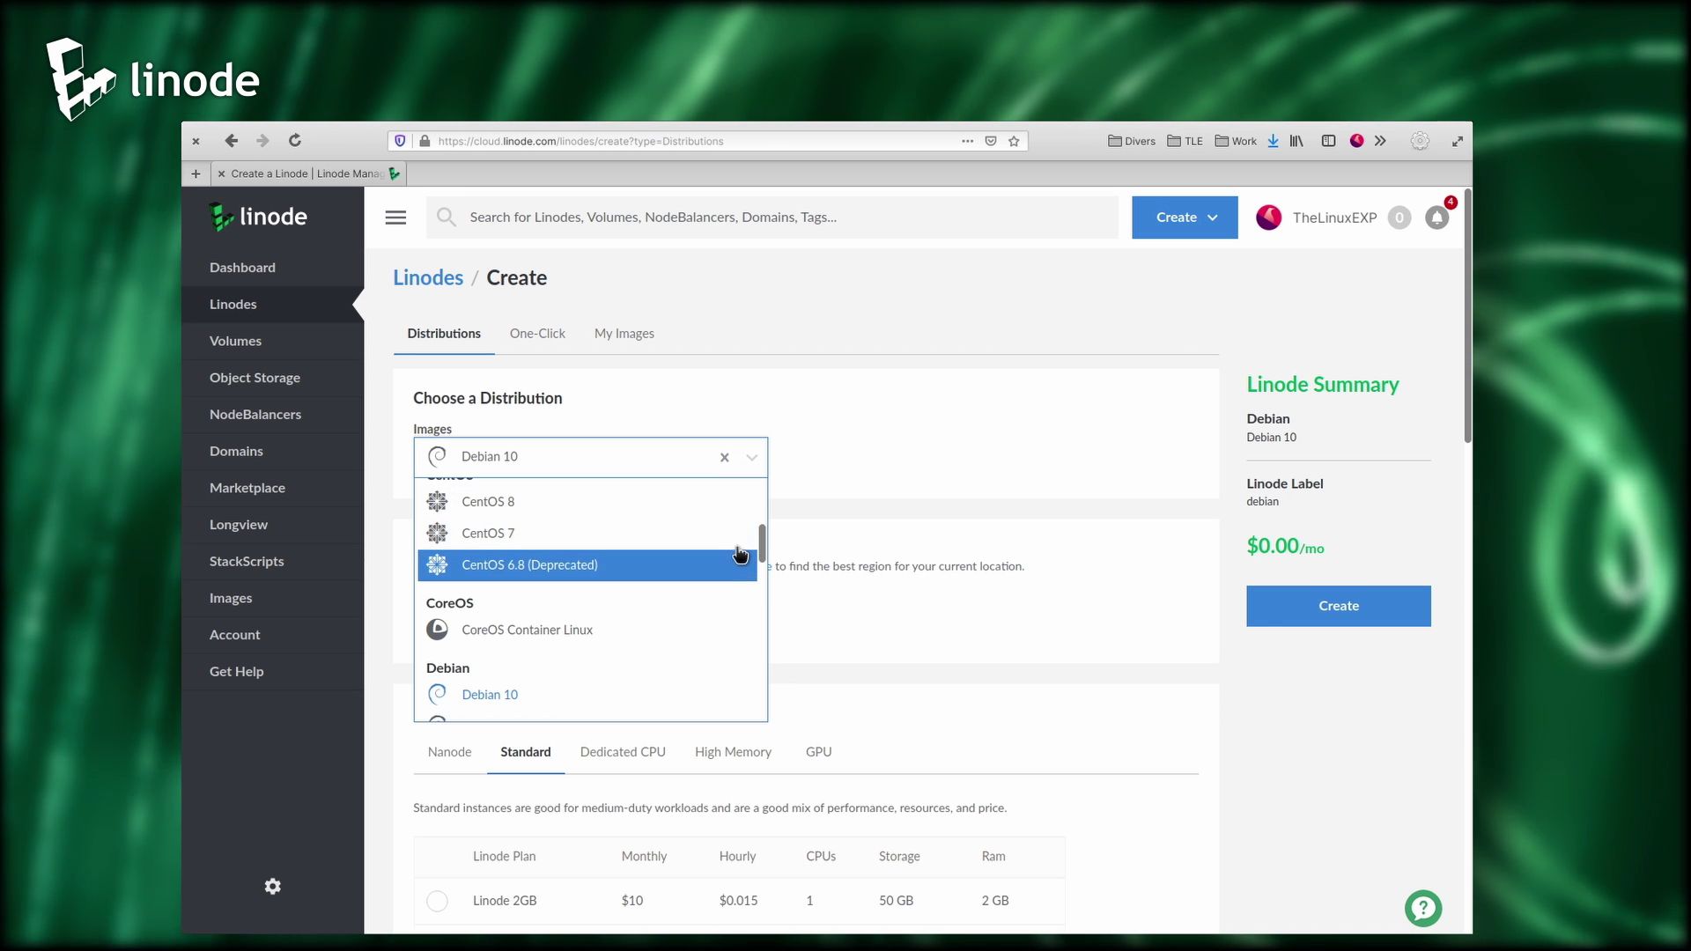
pyautogui.moveTo(762, 545); pyautogui.dragTo(760, 484)
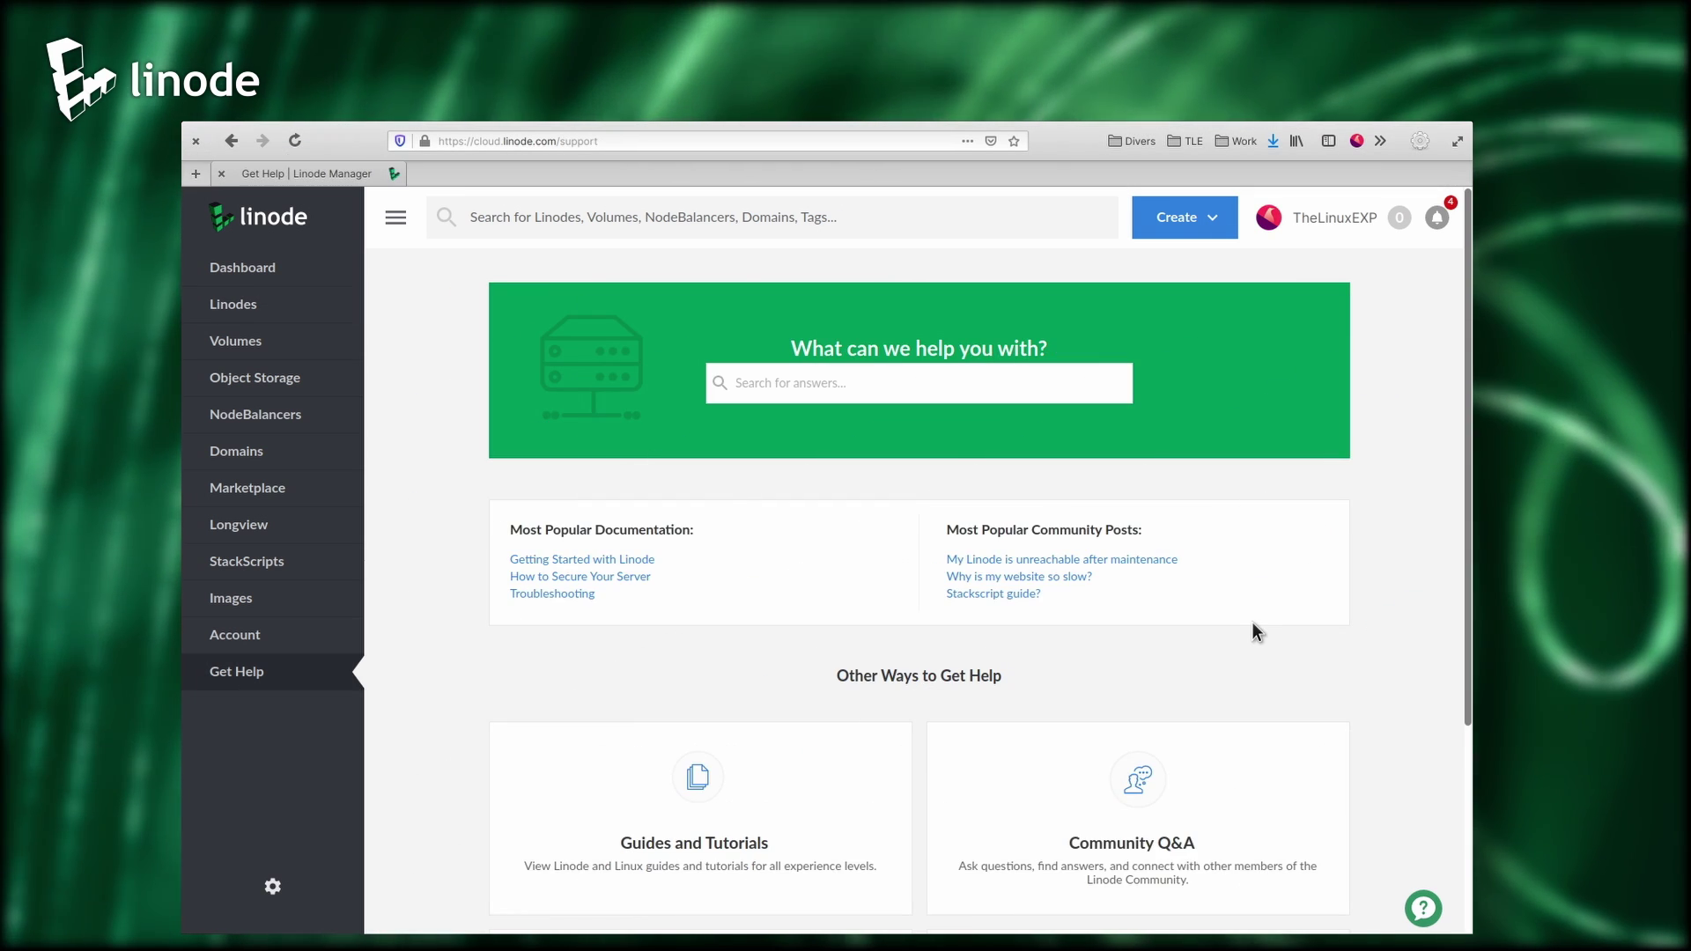
pyautogui.scroll(-3, 1255, 627)
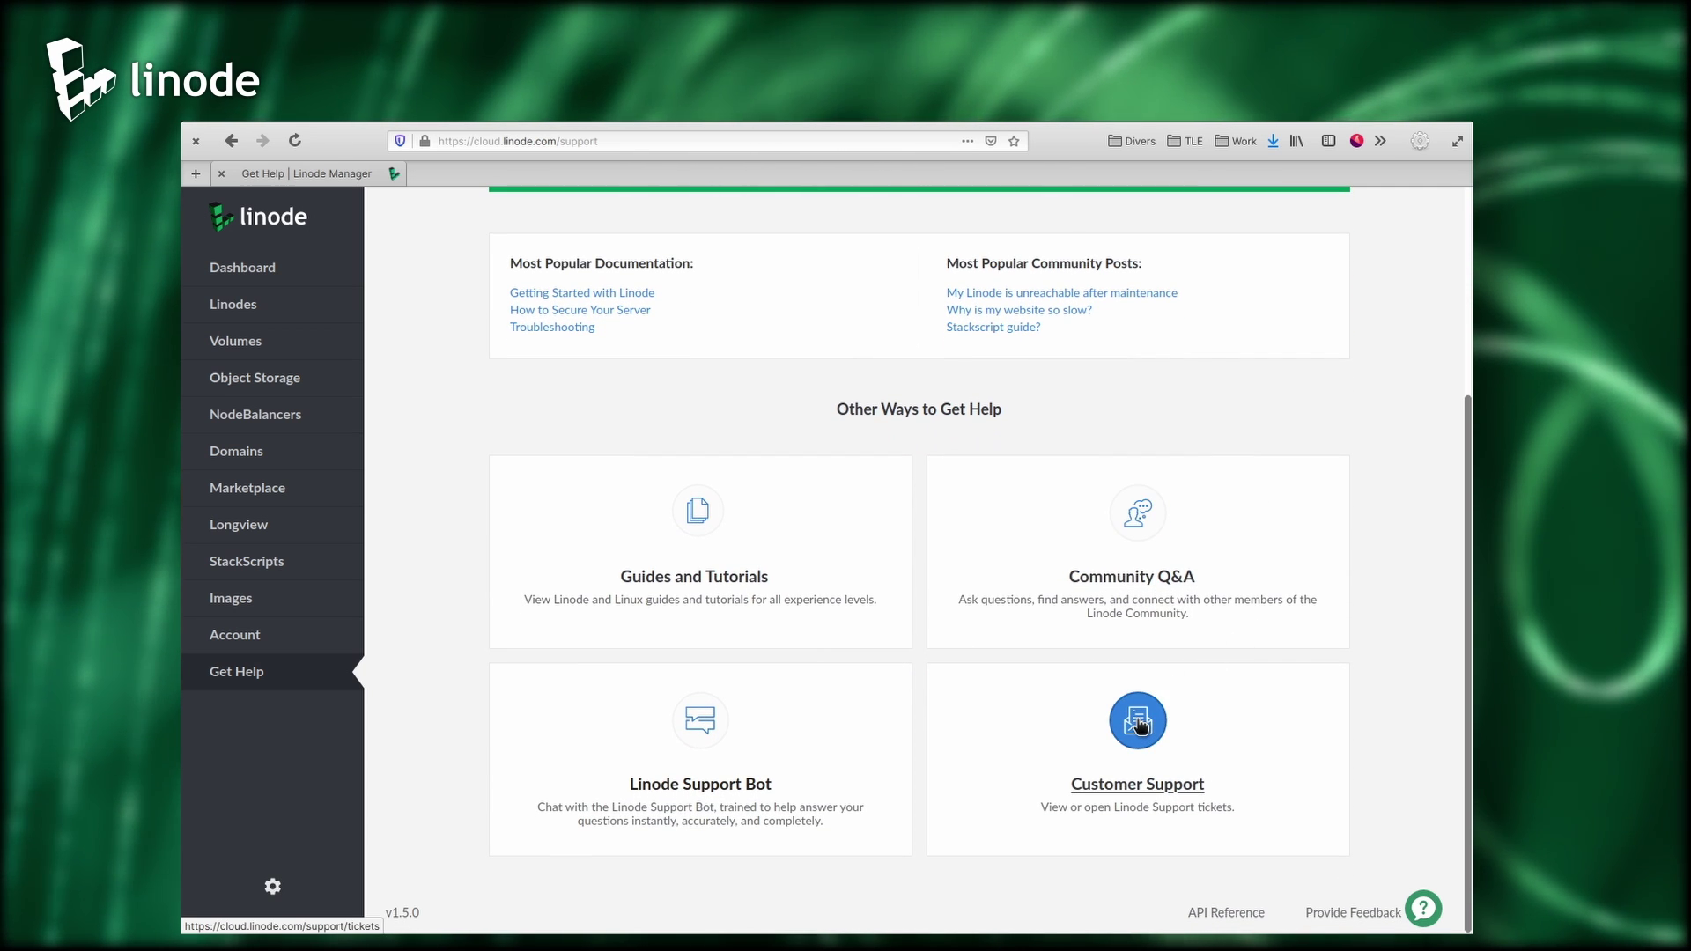
# - Check the Customer Support tickets page and start opening a new ticket
pyautogui.click(1139, 722)
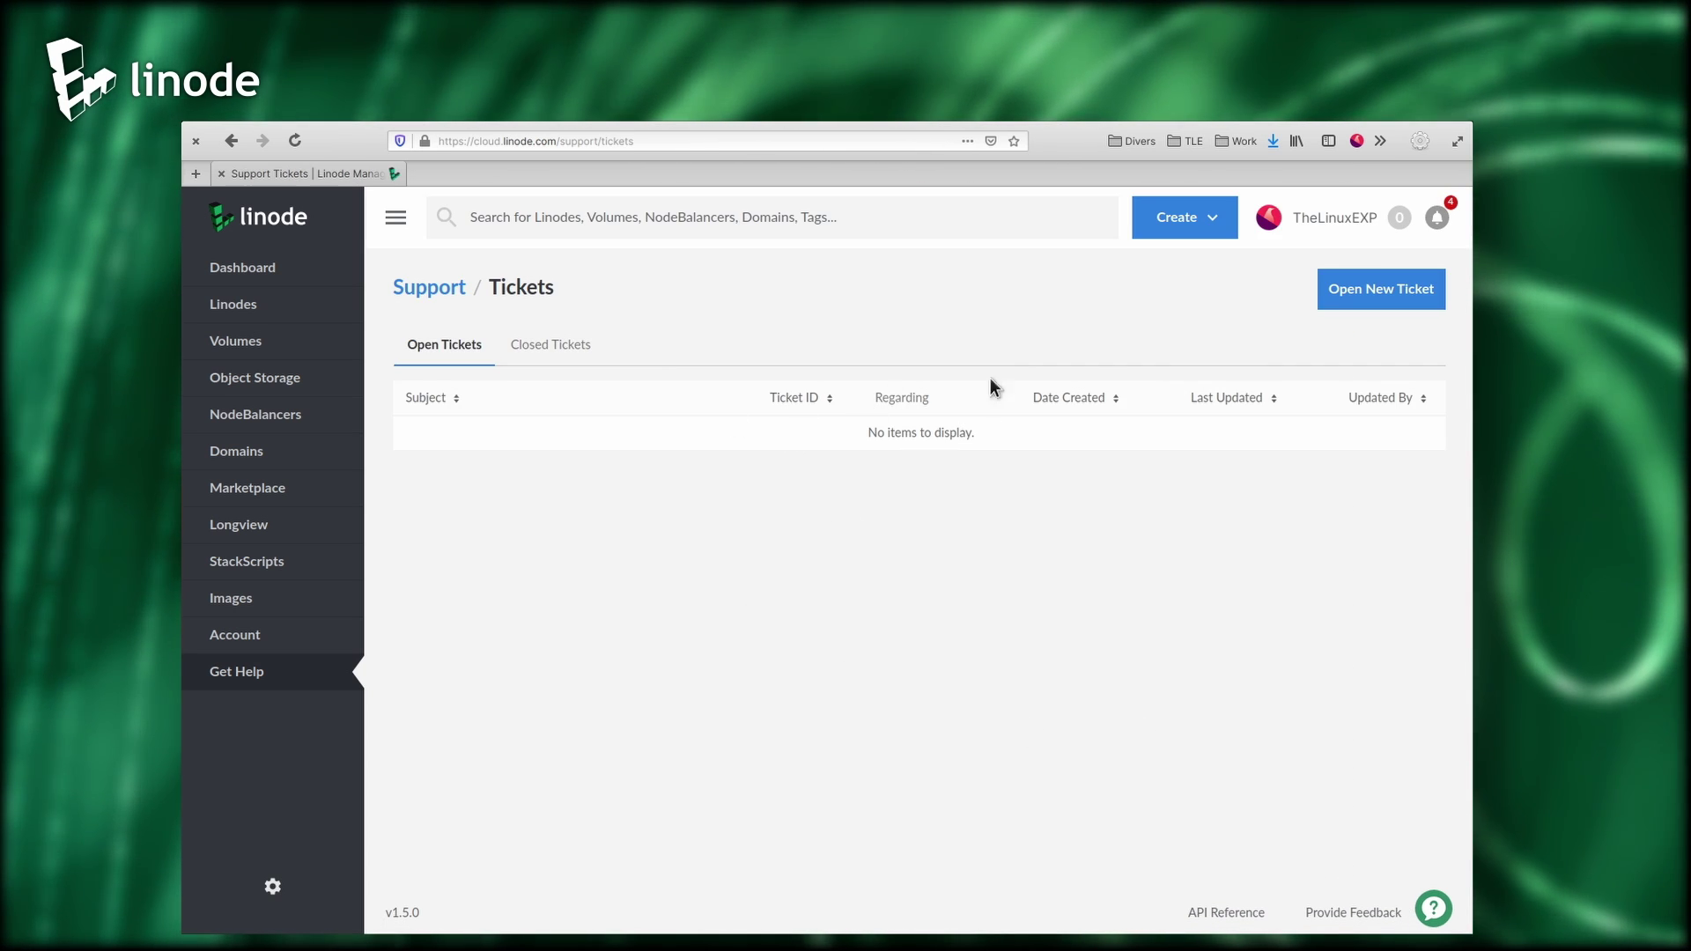
pyautogui.click(1352, 296)
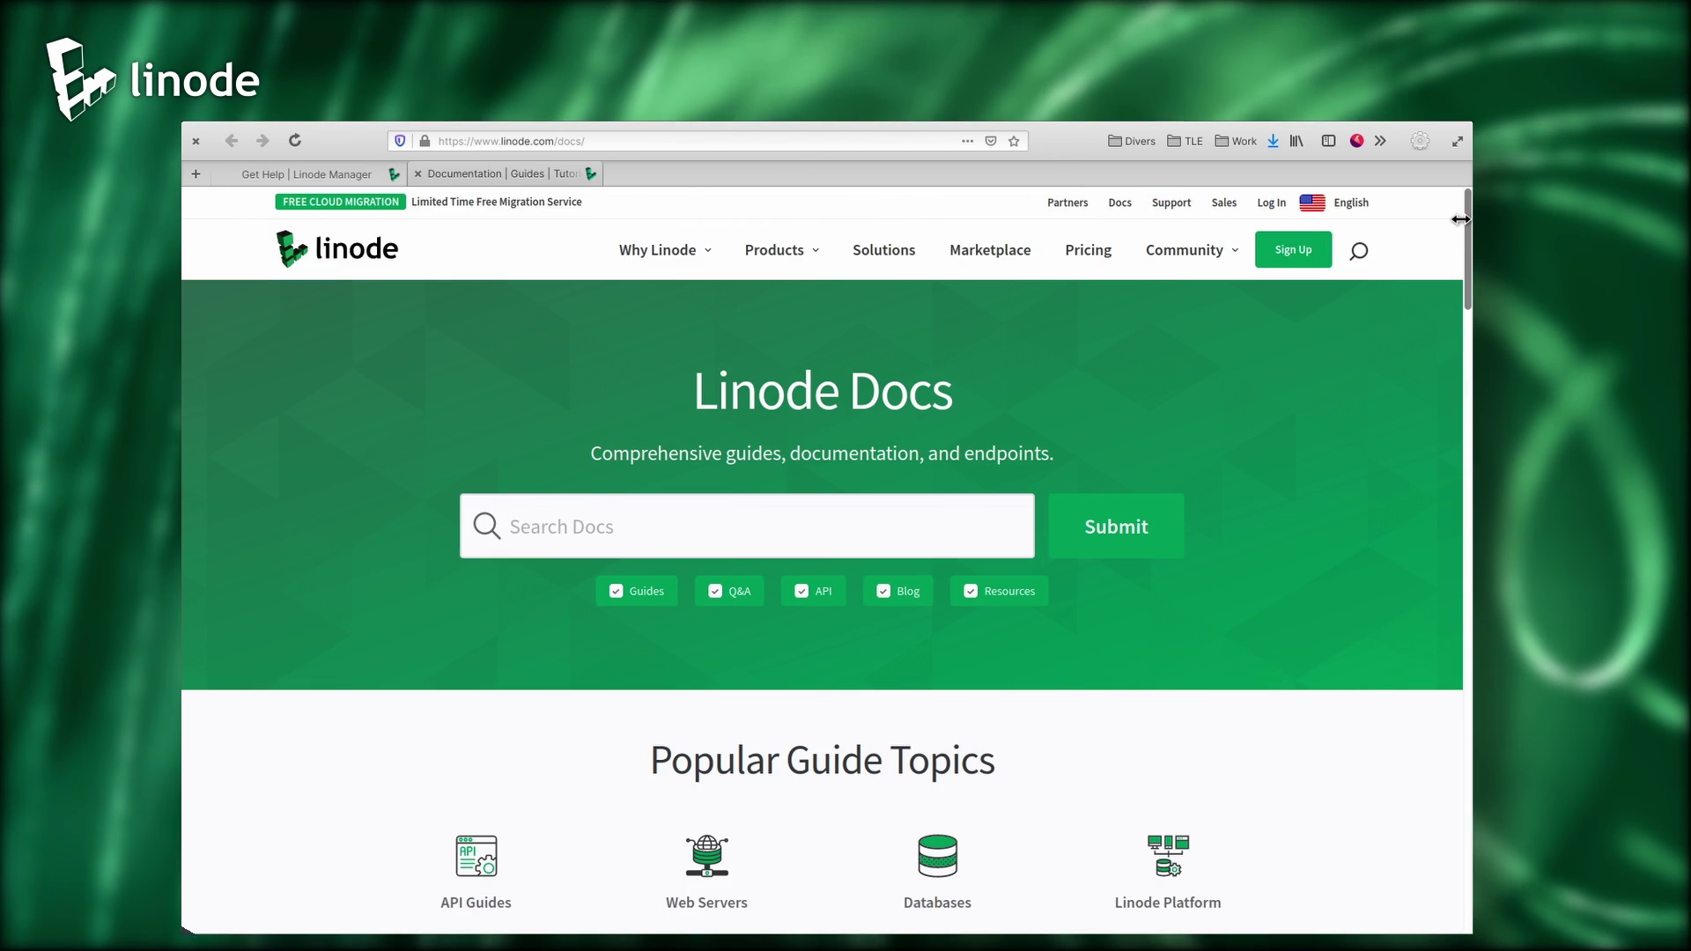
pyautogui.scroll(-2, 1468, 269)
pyautogui.moveTo(1469, 269); pyautogui.dragTo(1457, 338)
# - Browse the Linux topics in Linode Docs down to the guide on the head command
pyautogui.click(481, 586)
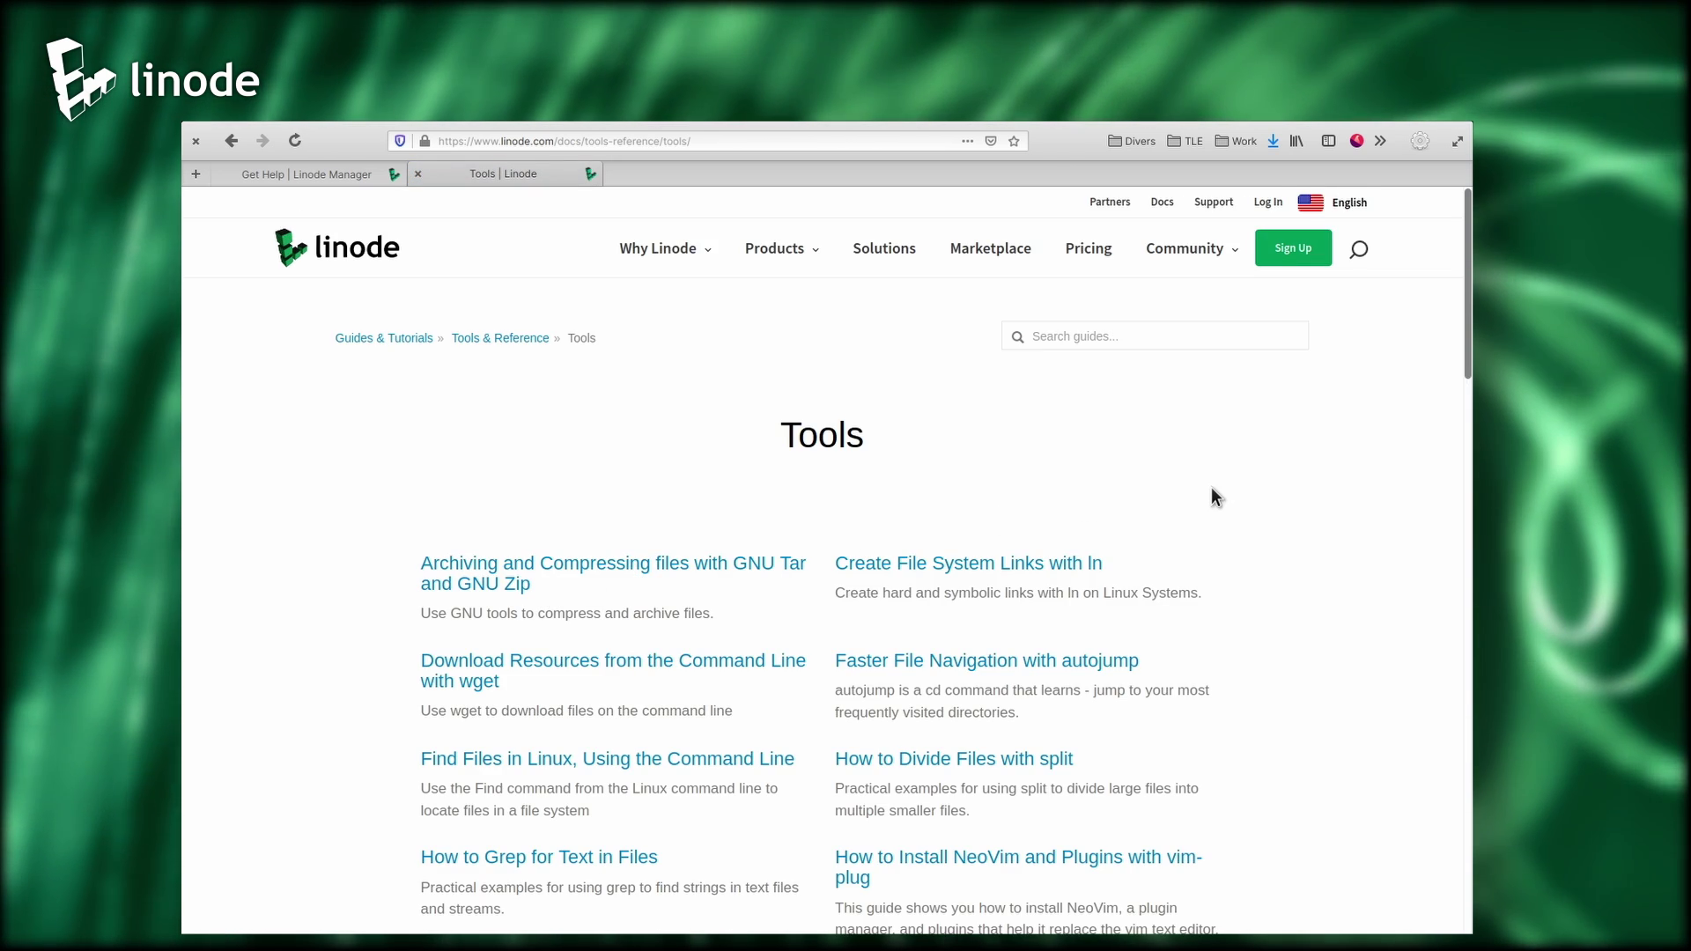
pyautogui.scroll(-3, 1212, 493)
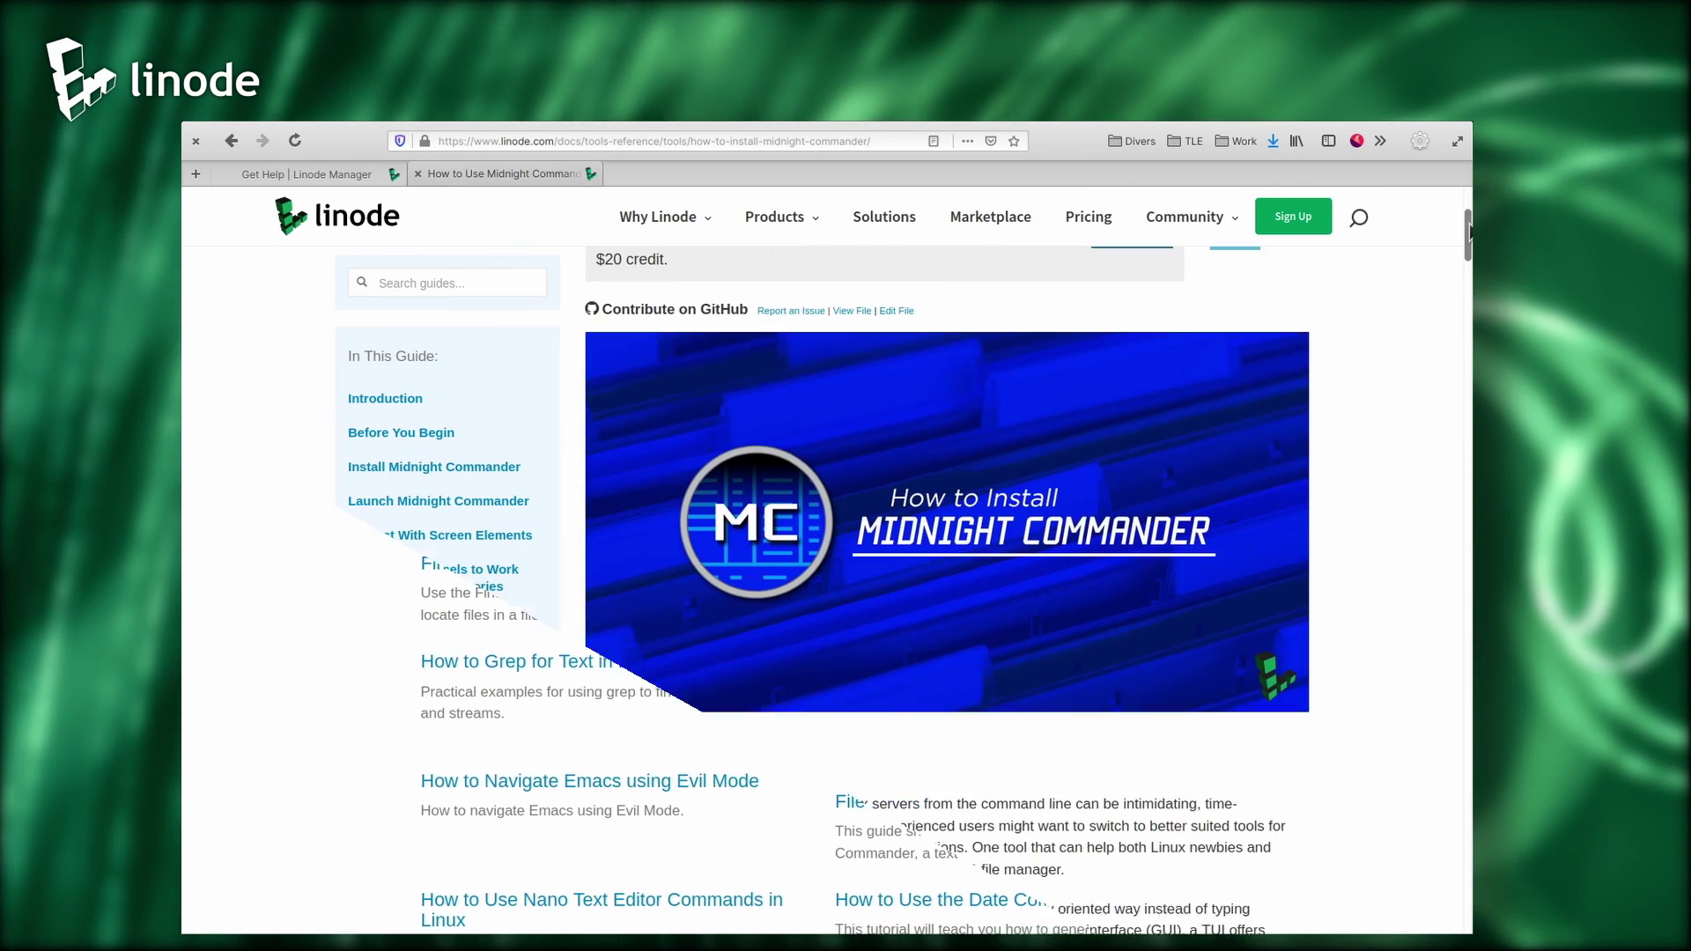
pyautogui.moveTo(1466, 225); pyautogui.dragTo(1456, 308)
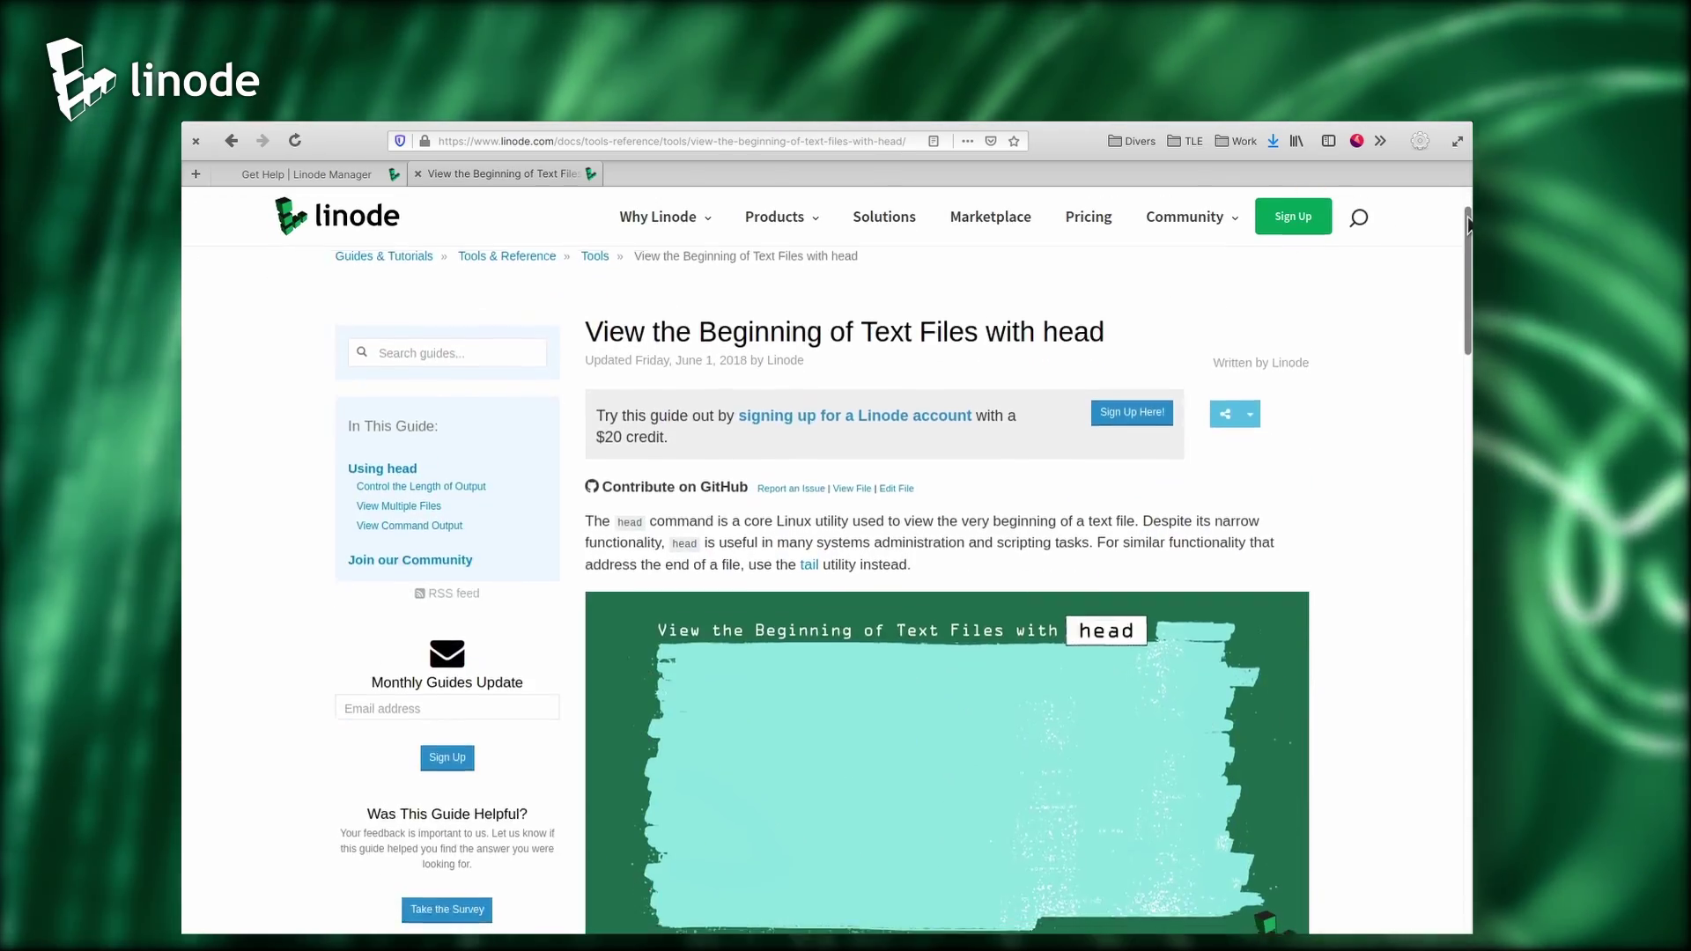
pyautogui.moveTo(1467, 225); pyautogui.dragTo(1465, 263)
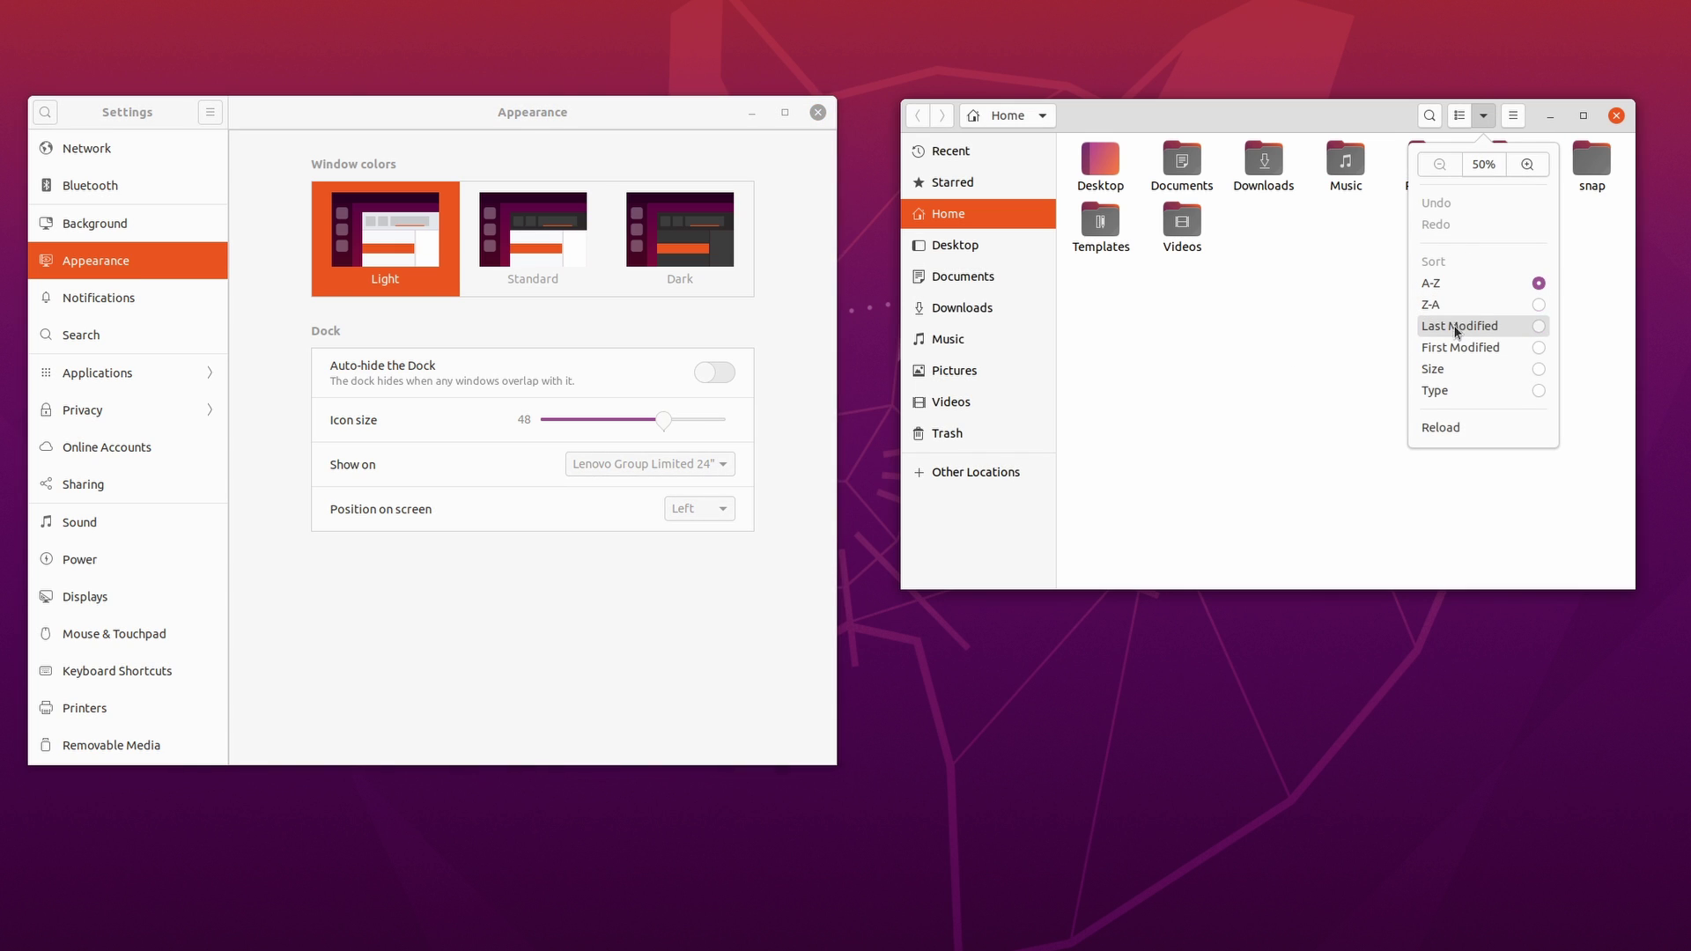
# - Preview Dark window colours, return to Standard, then show all applications
pyautogui.click(630, 244)
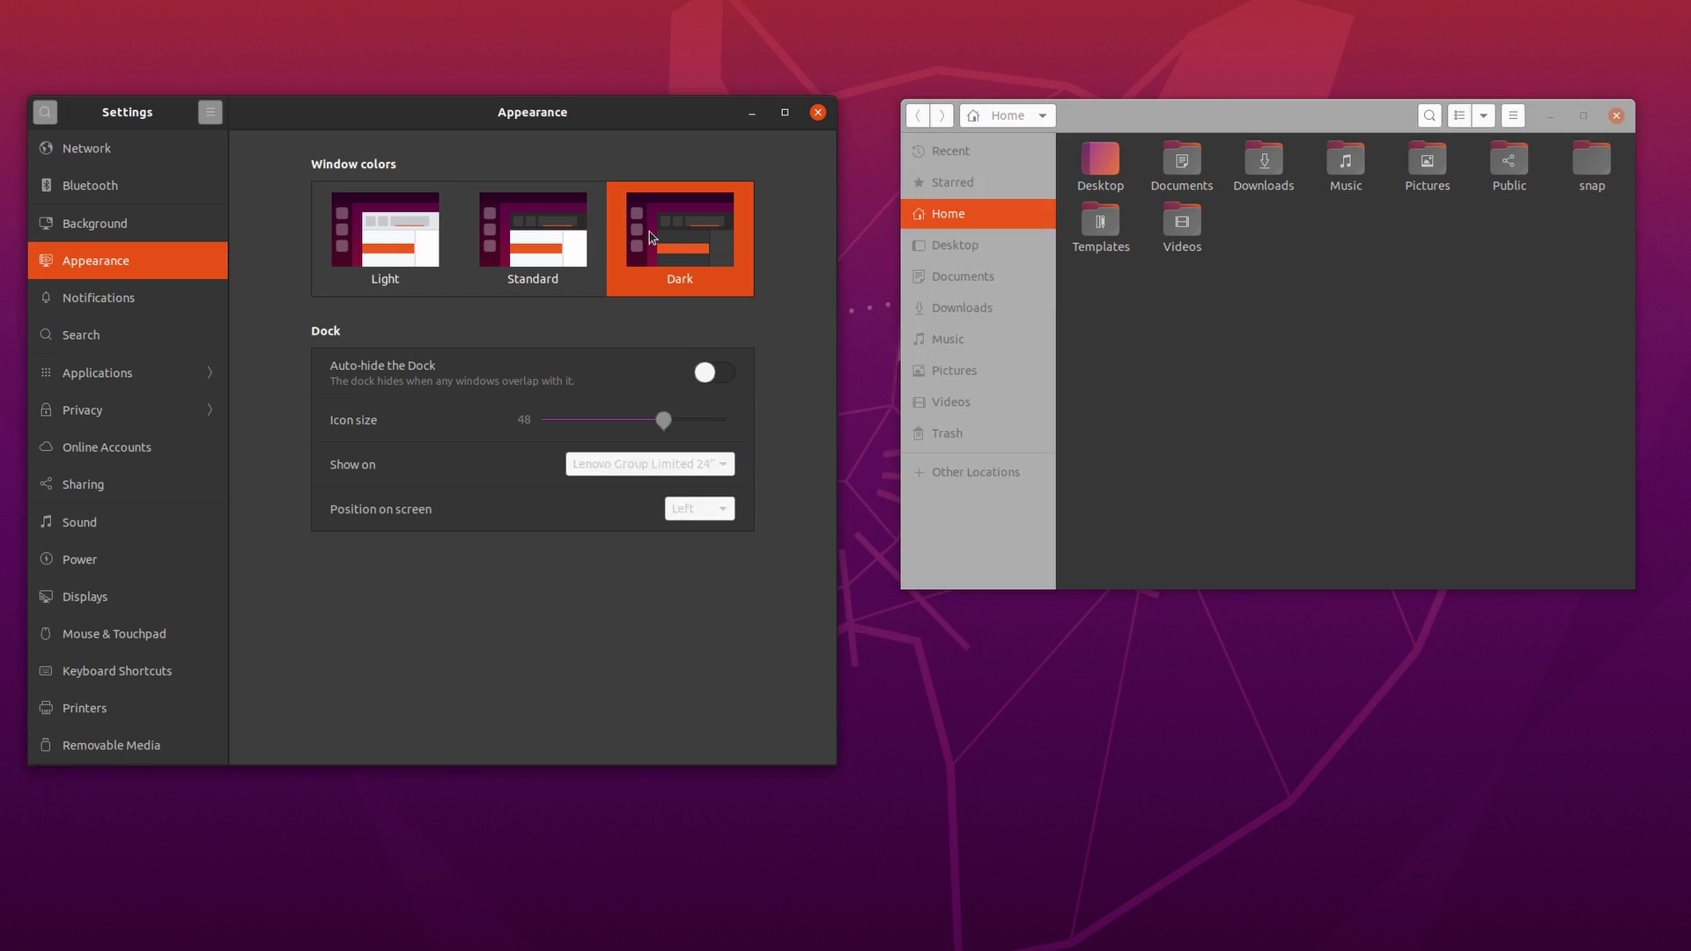
pyautogui.click(533, 233)
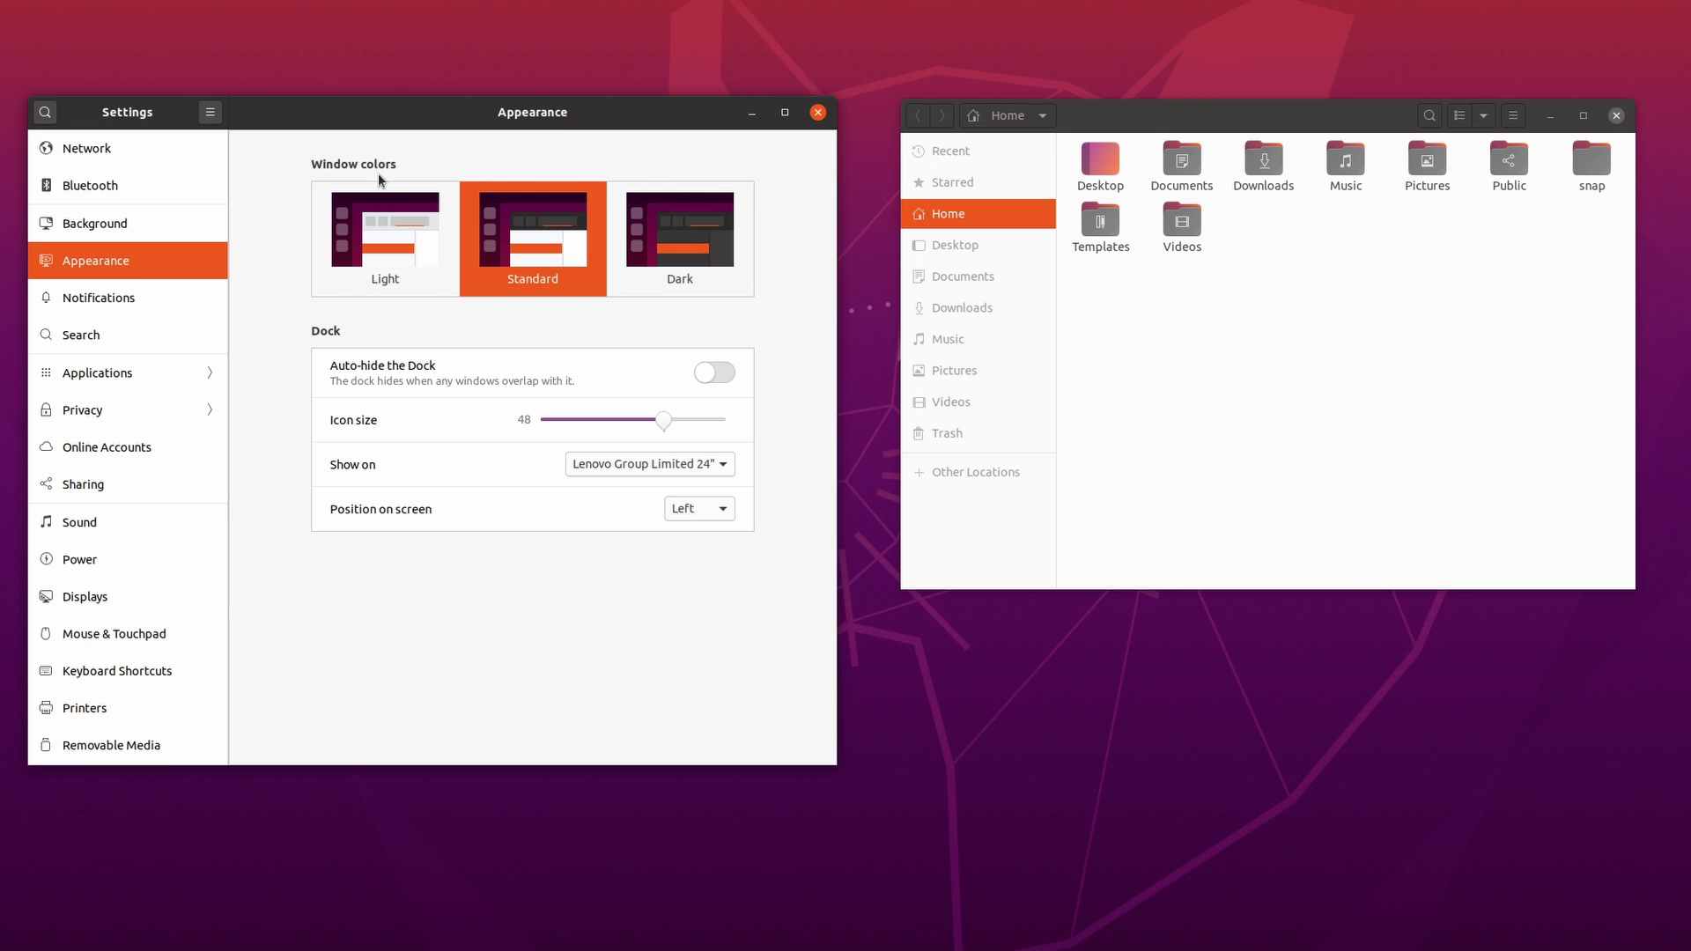
pyautogui.press('super+a')
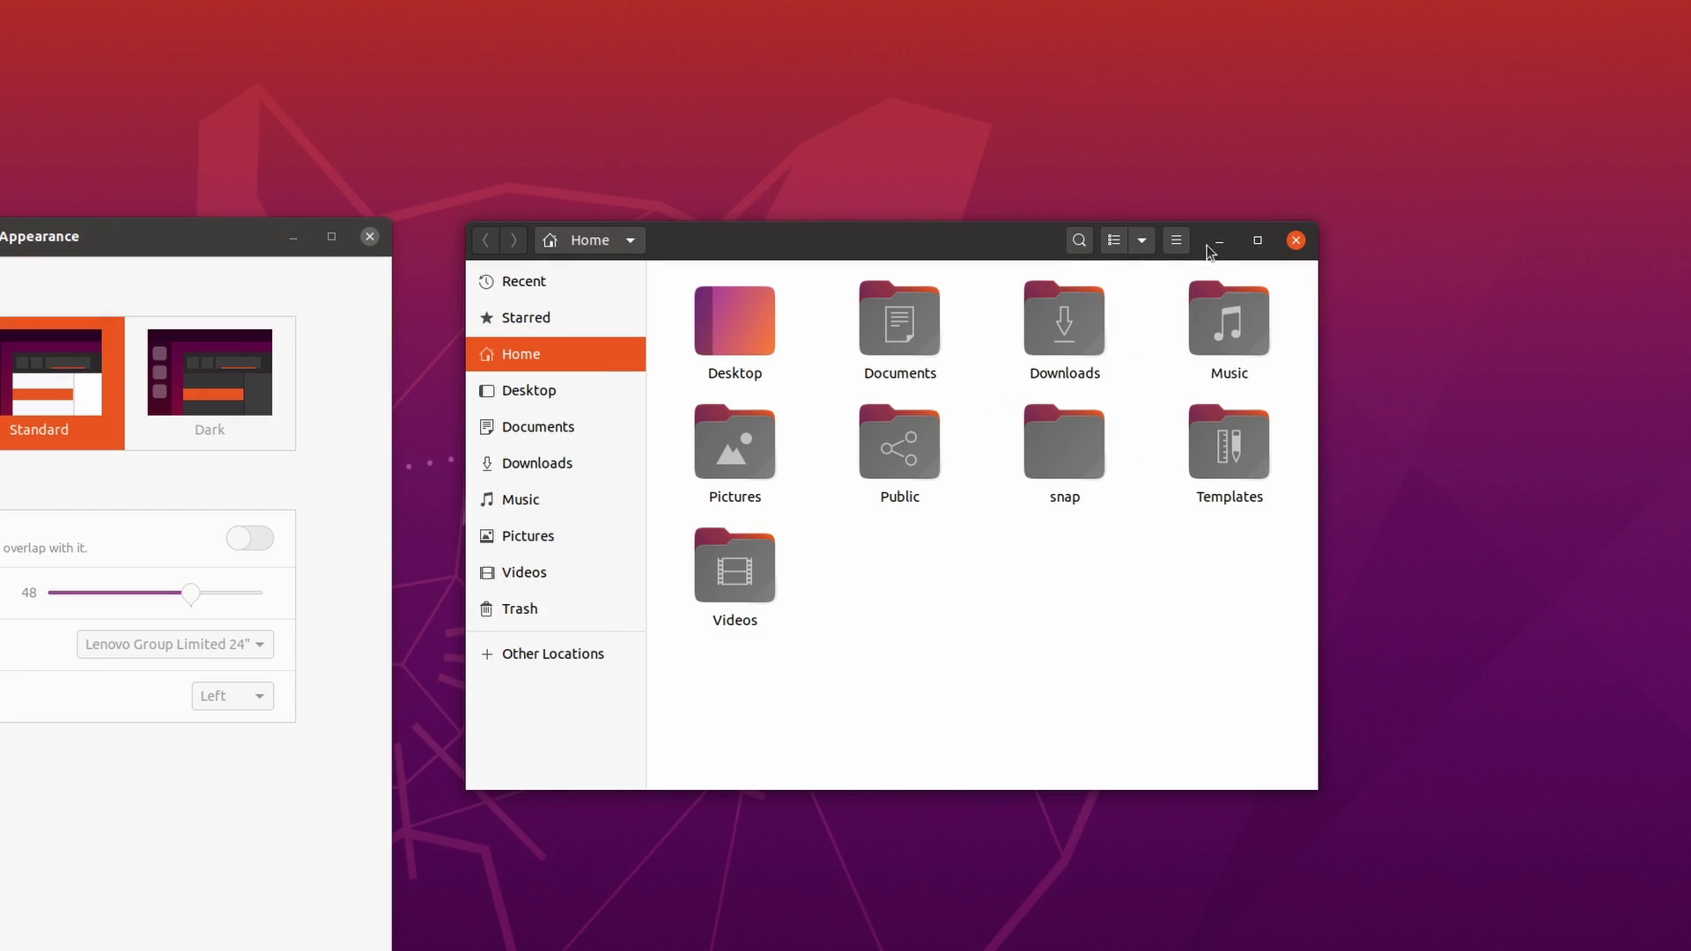
# - Review the Files Preferences on the Views and Behavior tabs, including icon caption choices
pyautogui.click(1176, 242)
pyautogui.click(1169, 501)
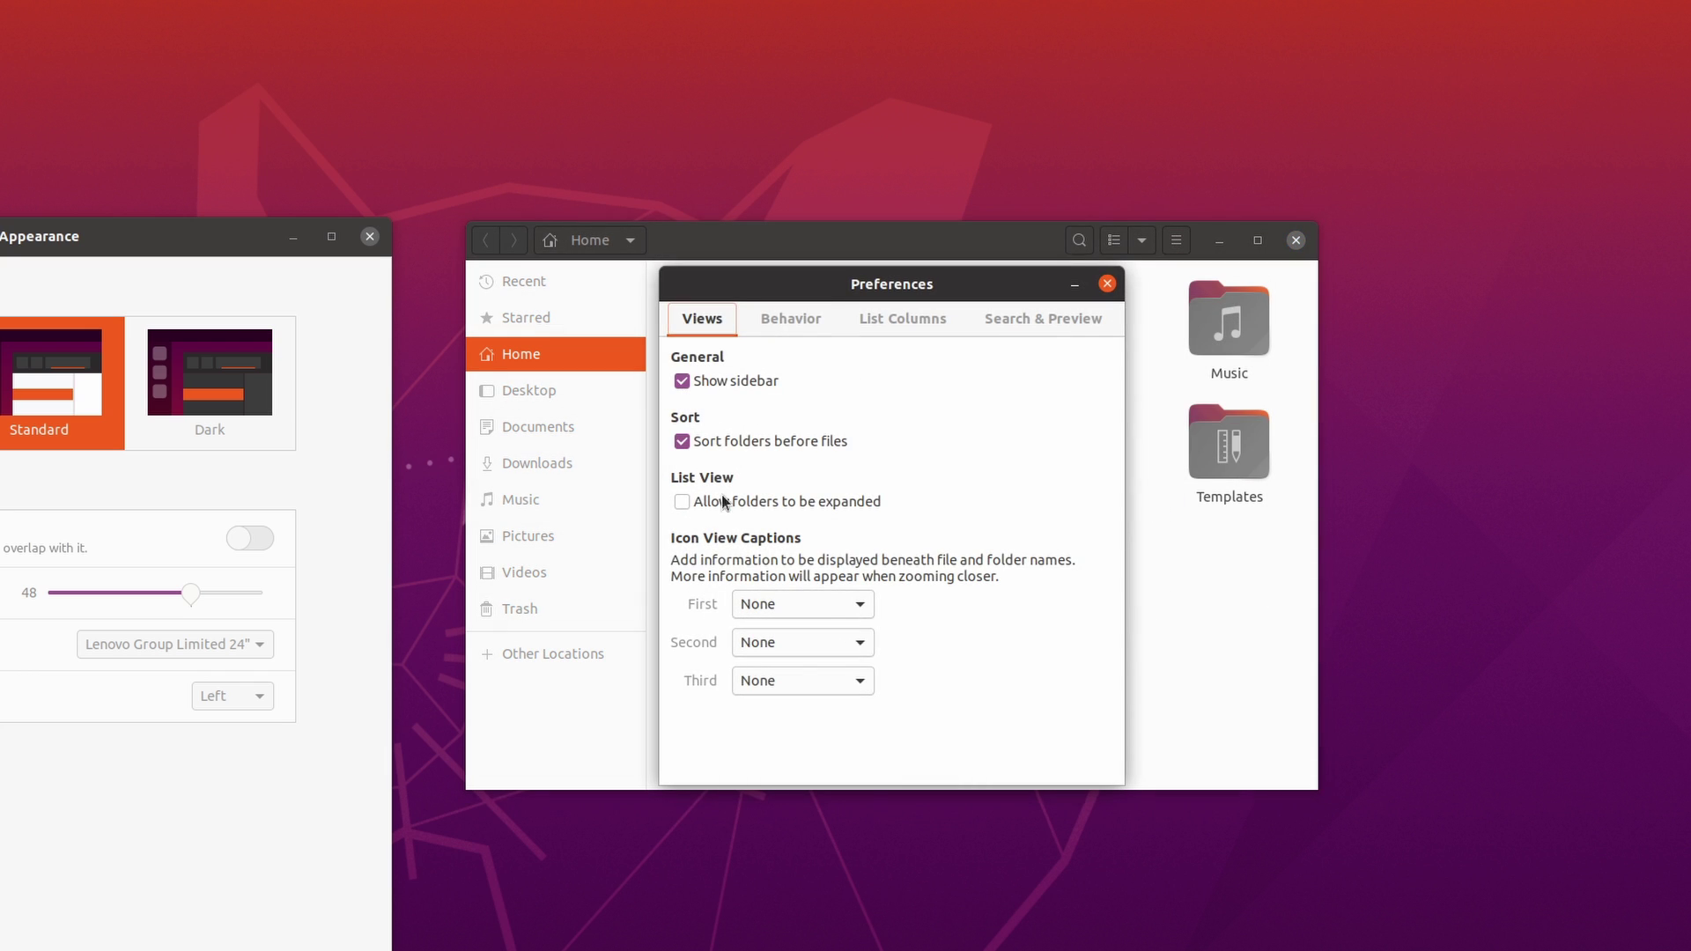
pyautogui.click(828, 604)
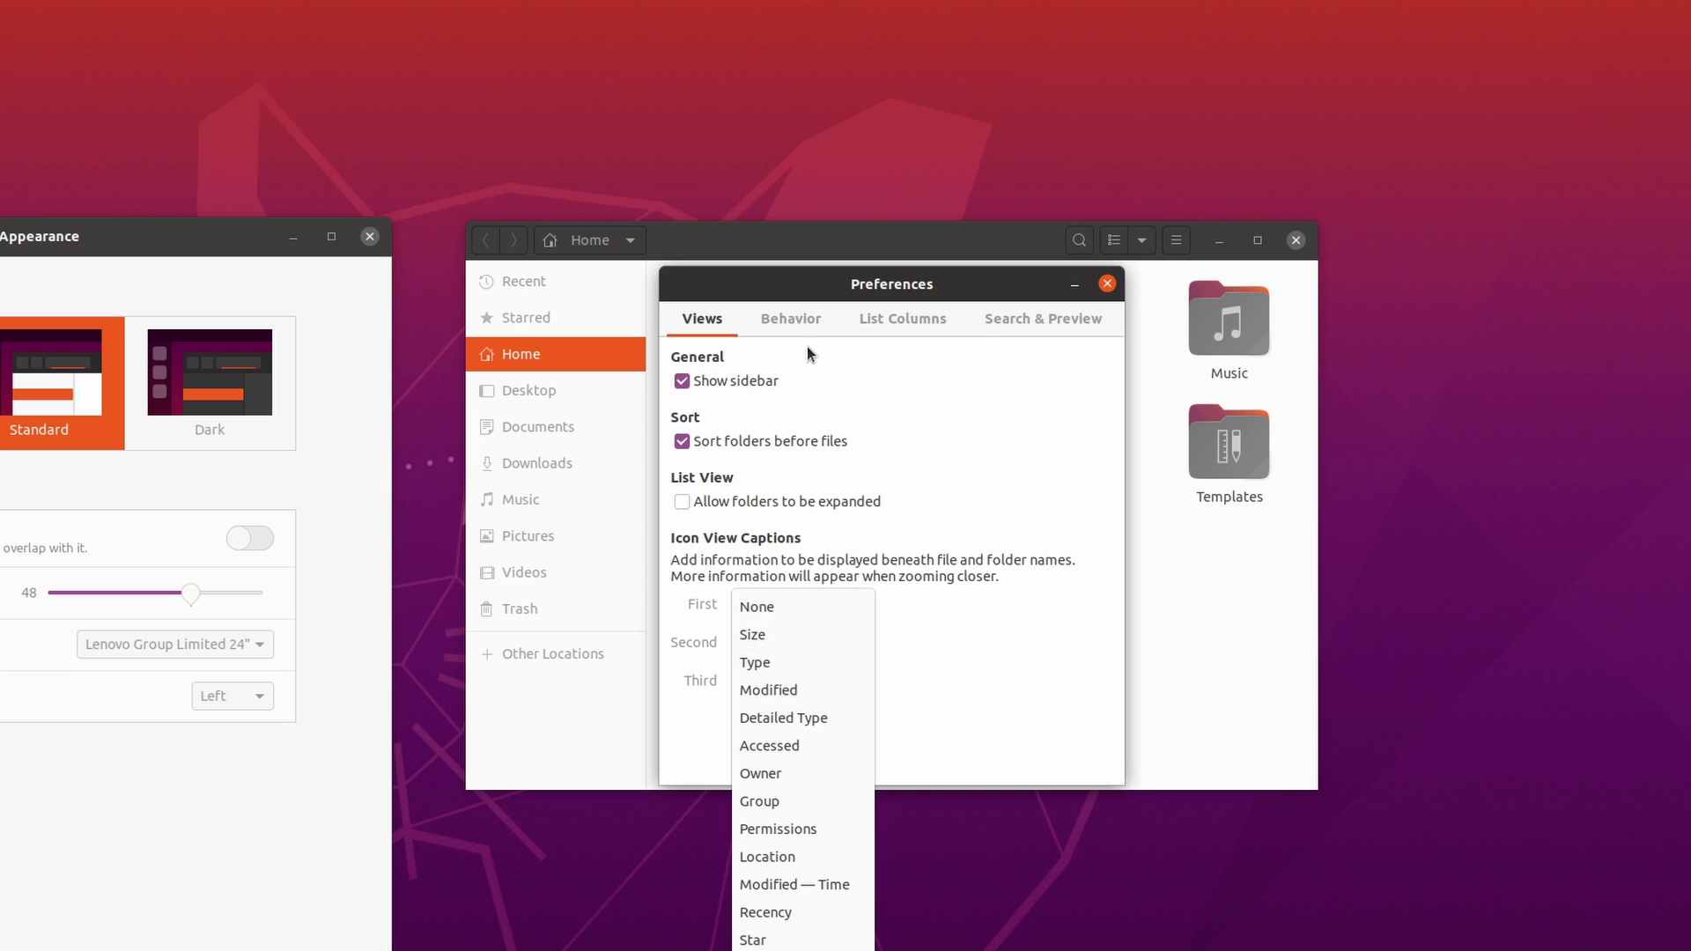
pyautogui.click(791, 318)
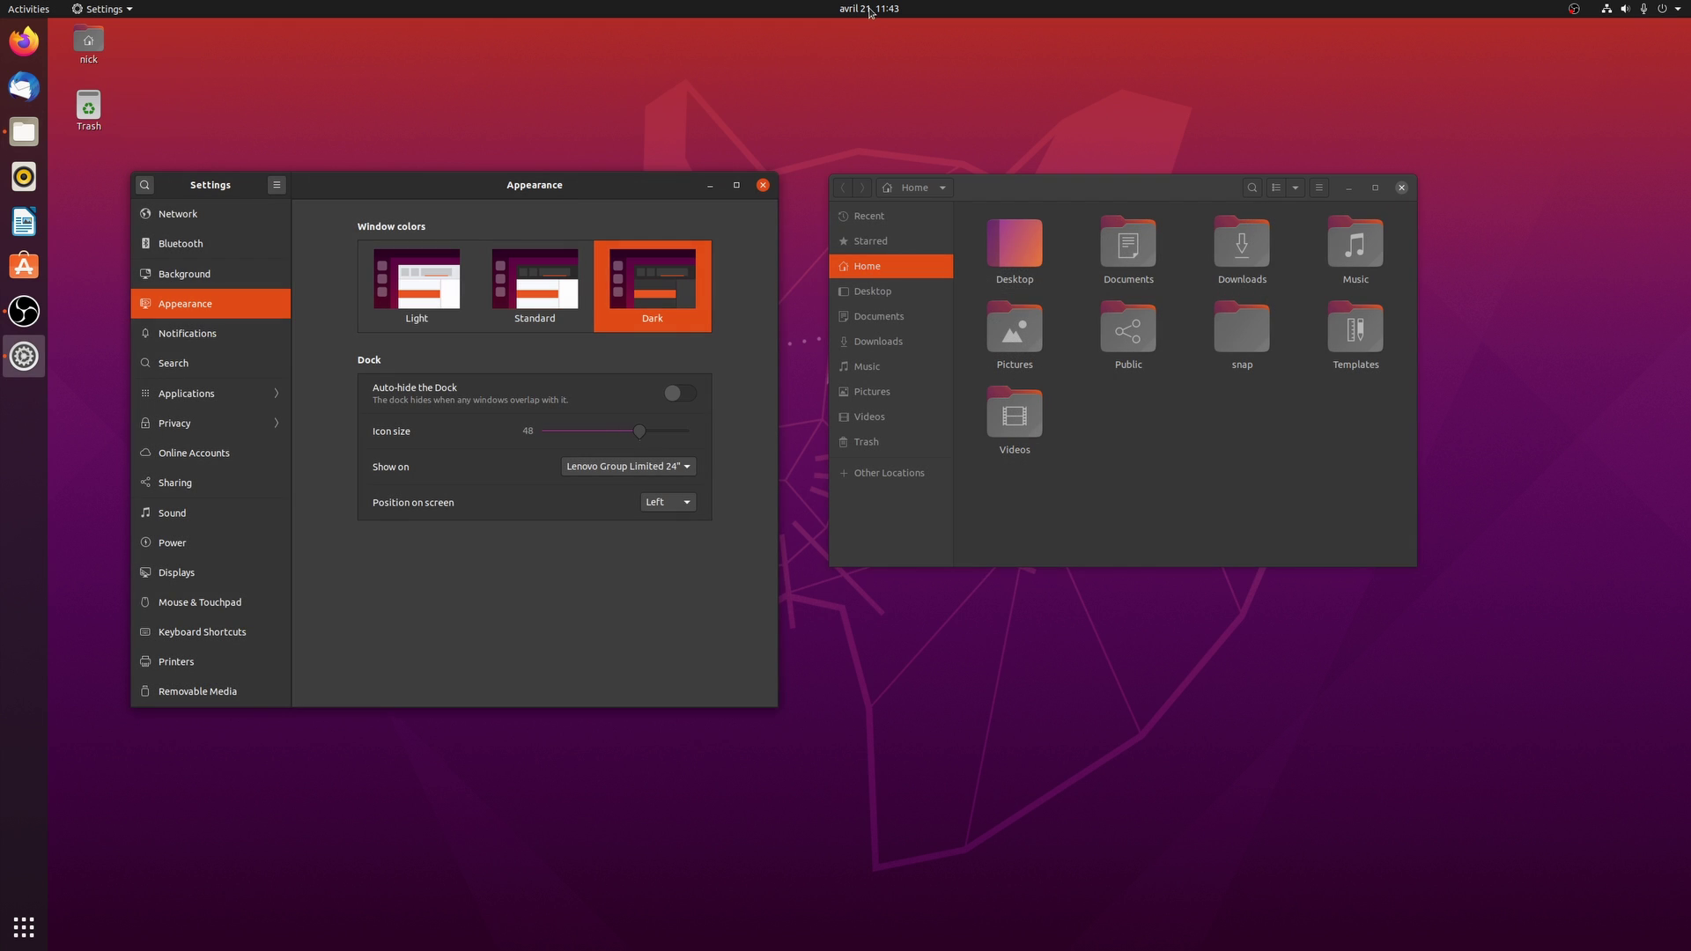
# - Glance at the calendar, screen recorder and system menus, then shrink the Home folder icons
pyautogui.click(871, 11)
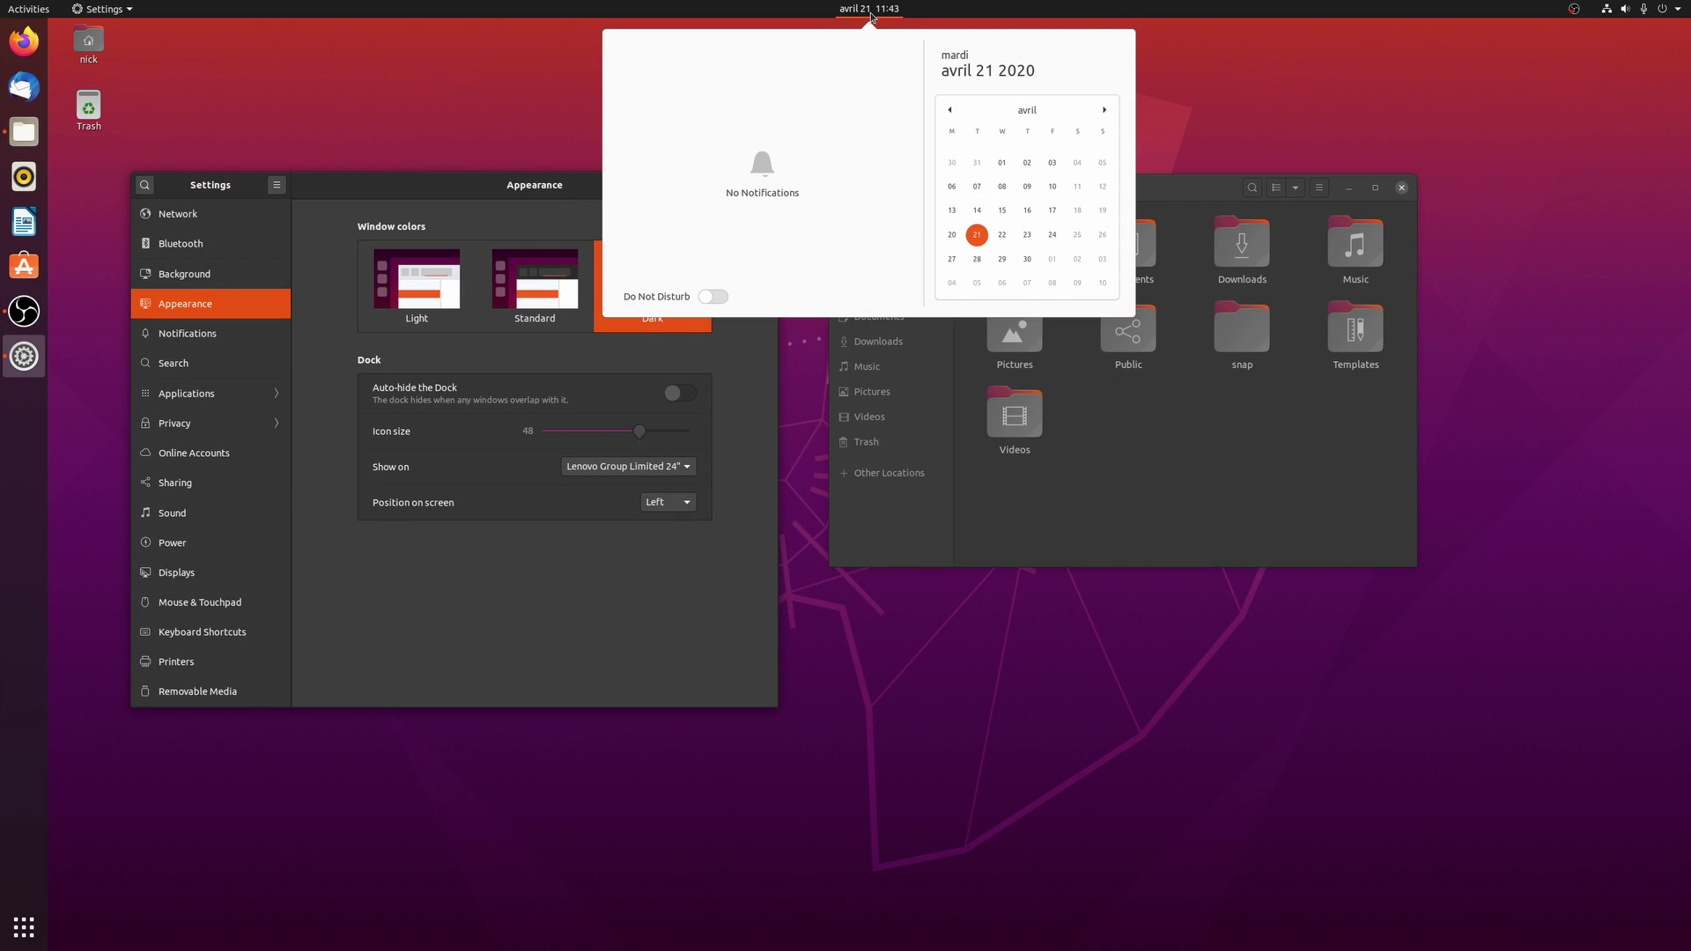
pyautogui.click(870, 11)
pyautogui.click(1573, 9)
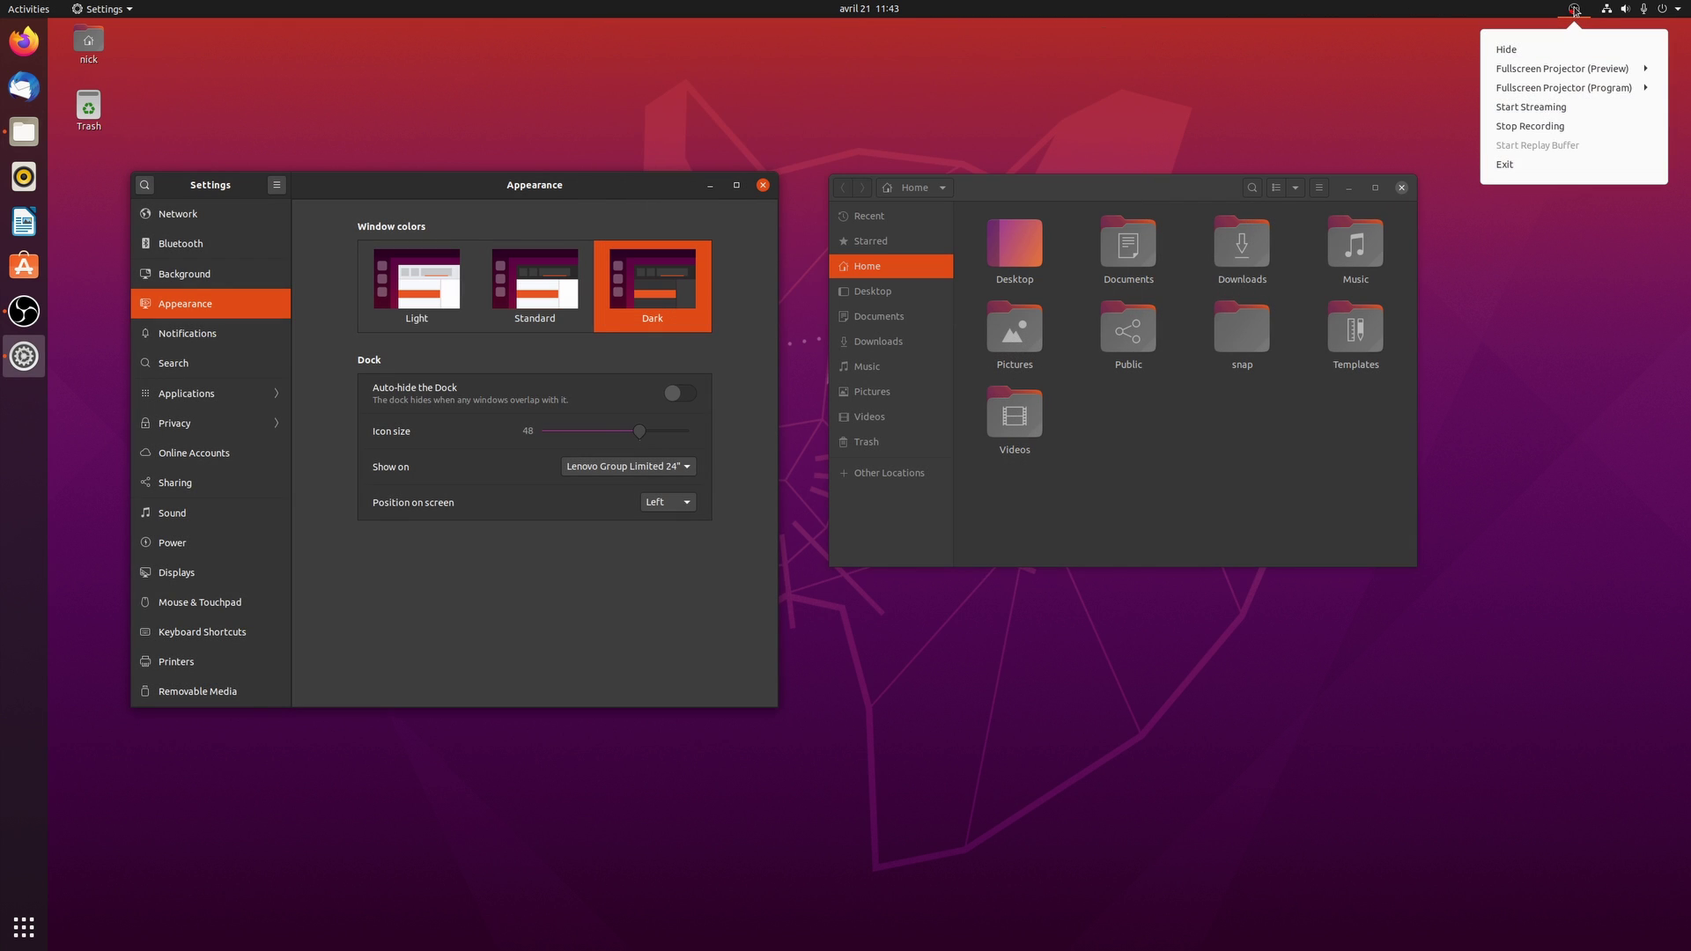
pyautogui.click(1600, 11)
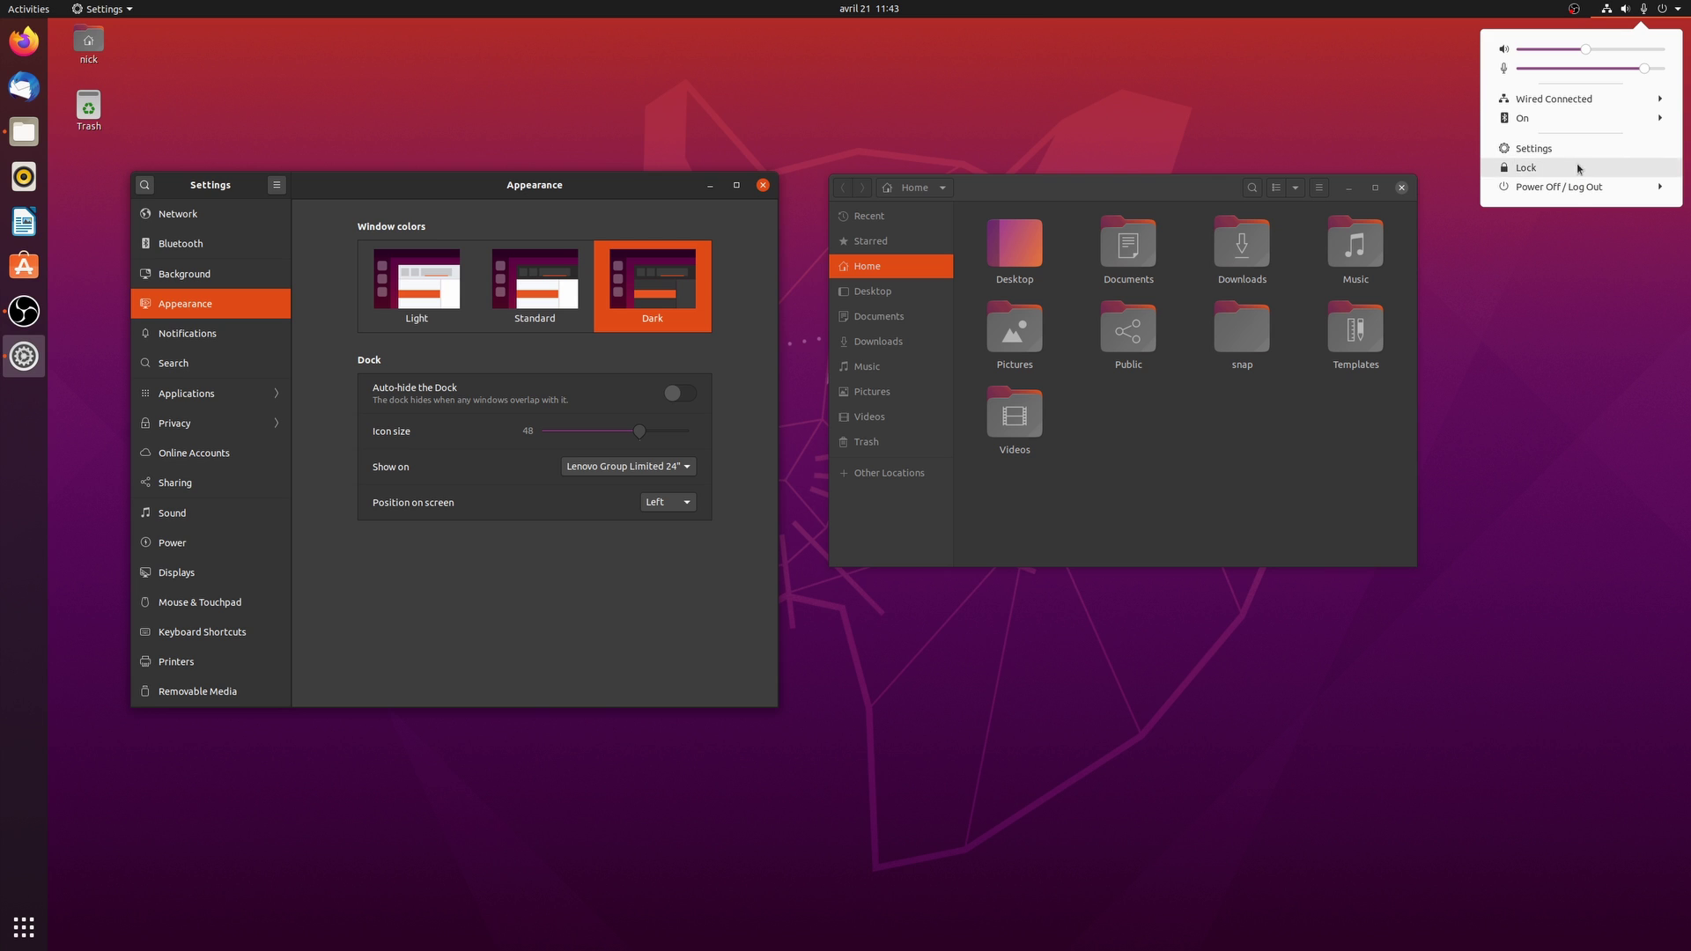
pyautogui.click(1355, 365)
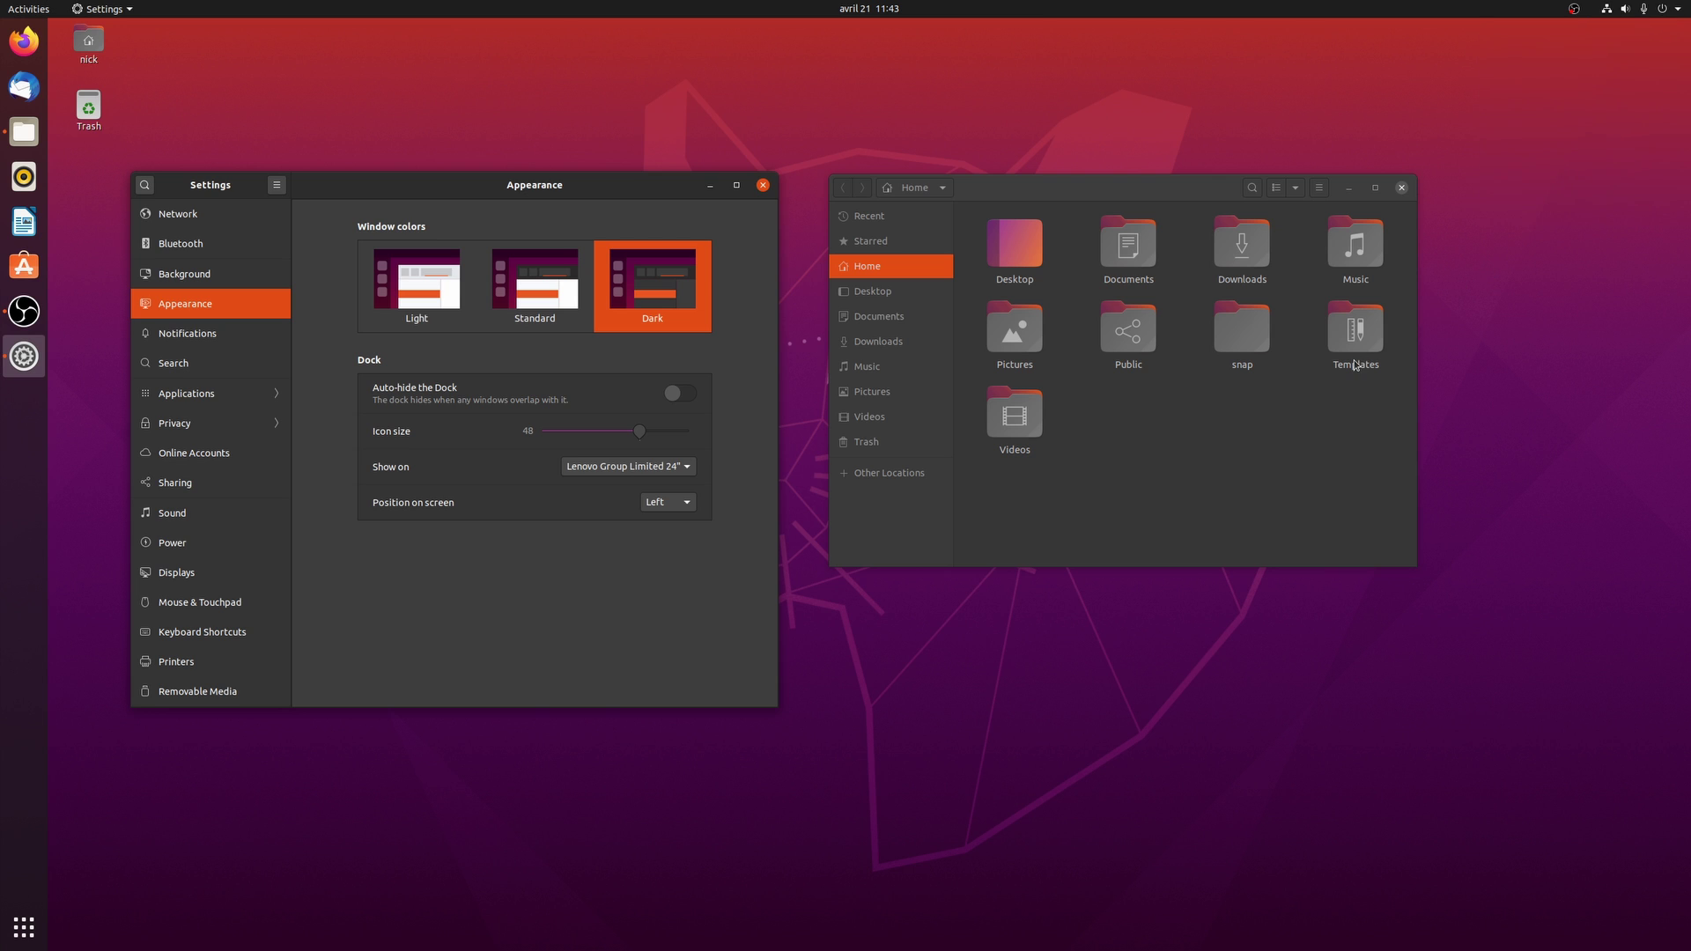
pyautogui.click(1222, 401)
pyautogui.hotkey('ctrl', '-')
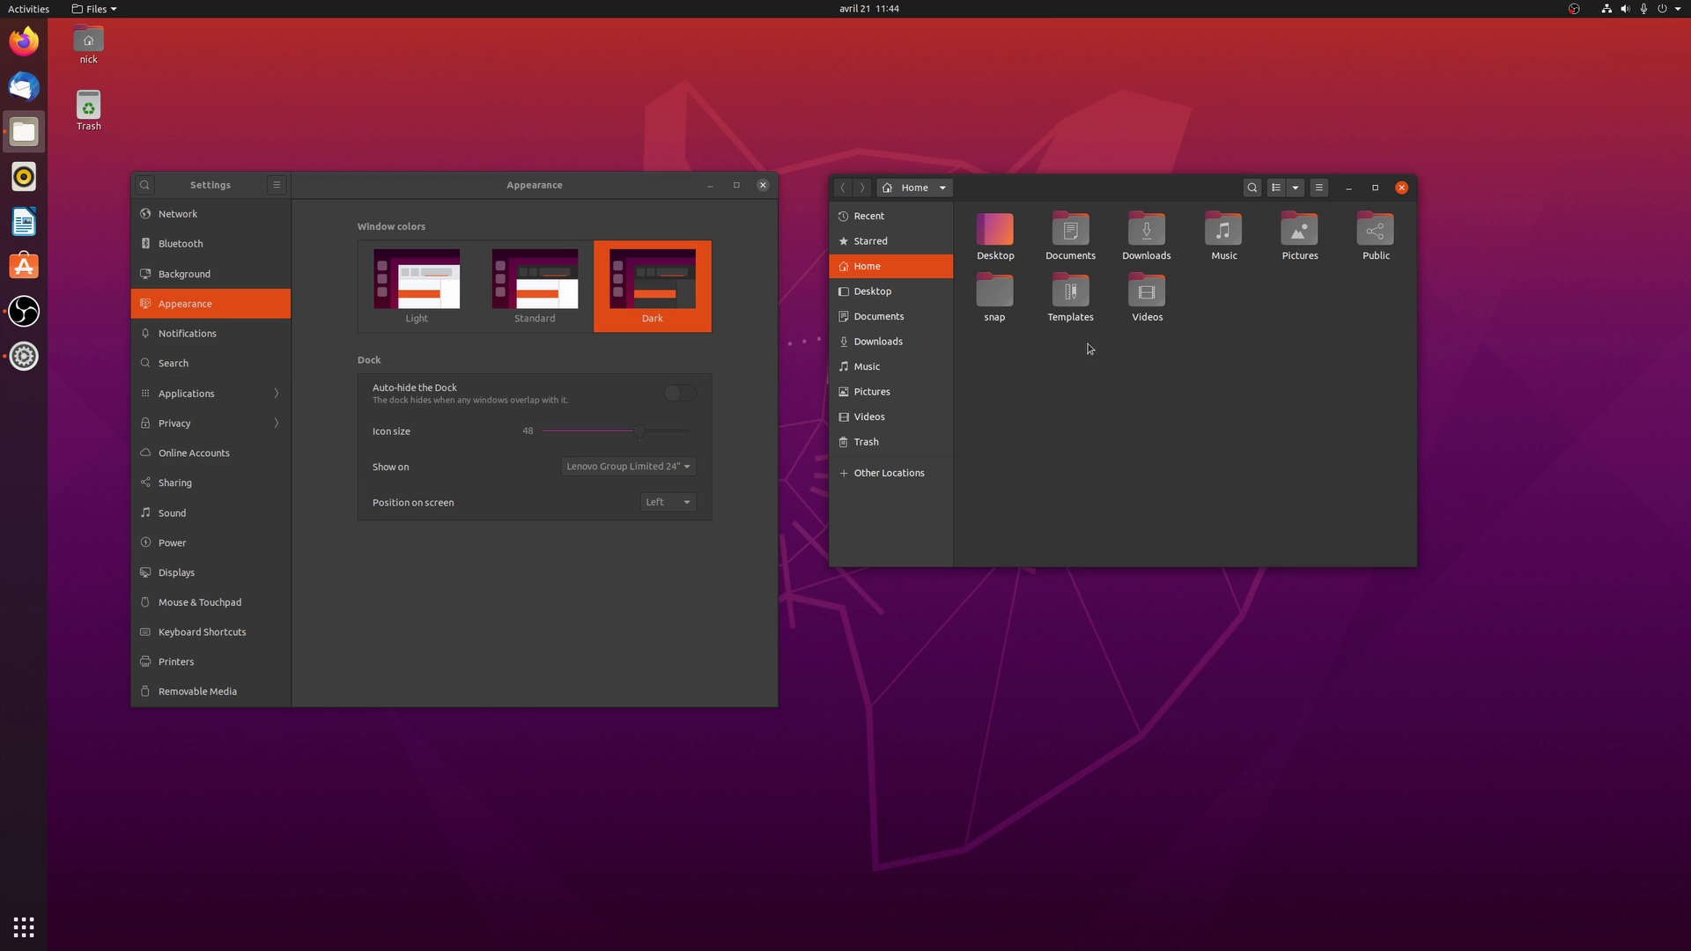
# - Show the context menu of actions for the Public folder
pyautogui.rightClick(1384, 239)
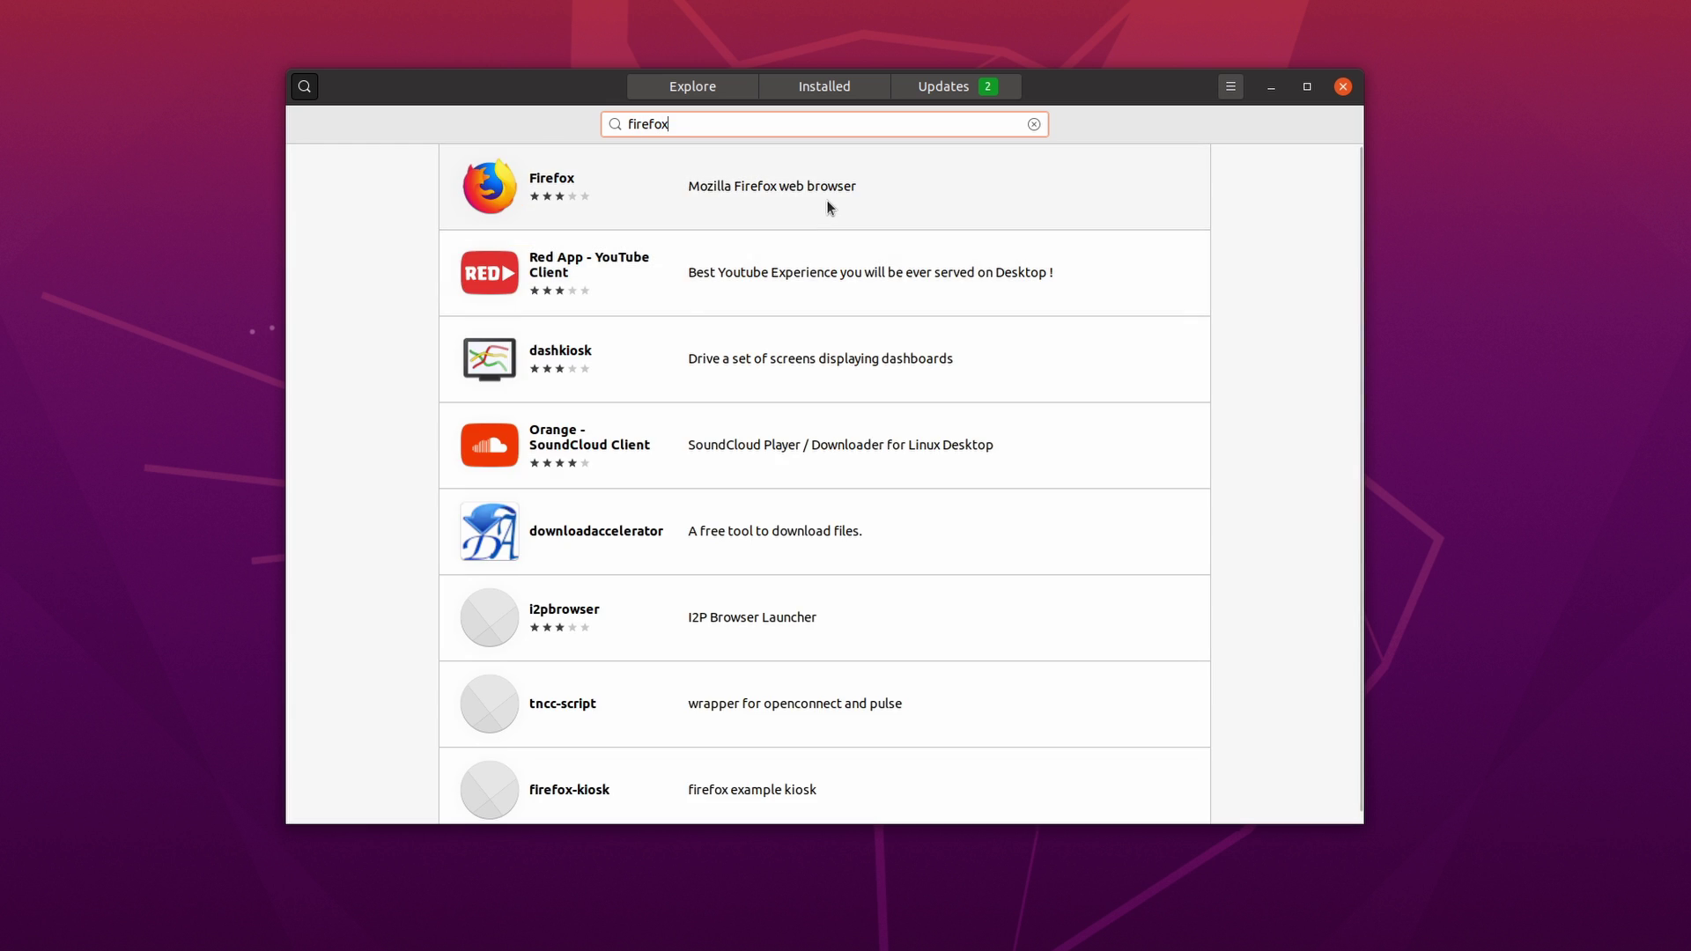
# - Compare the release channels listed for Firefox, then return to the search results
pyautogui.click(827, 200)
pyautogui.click(1185, 88)
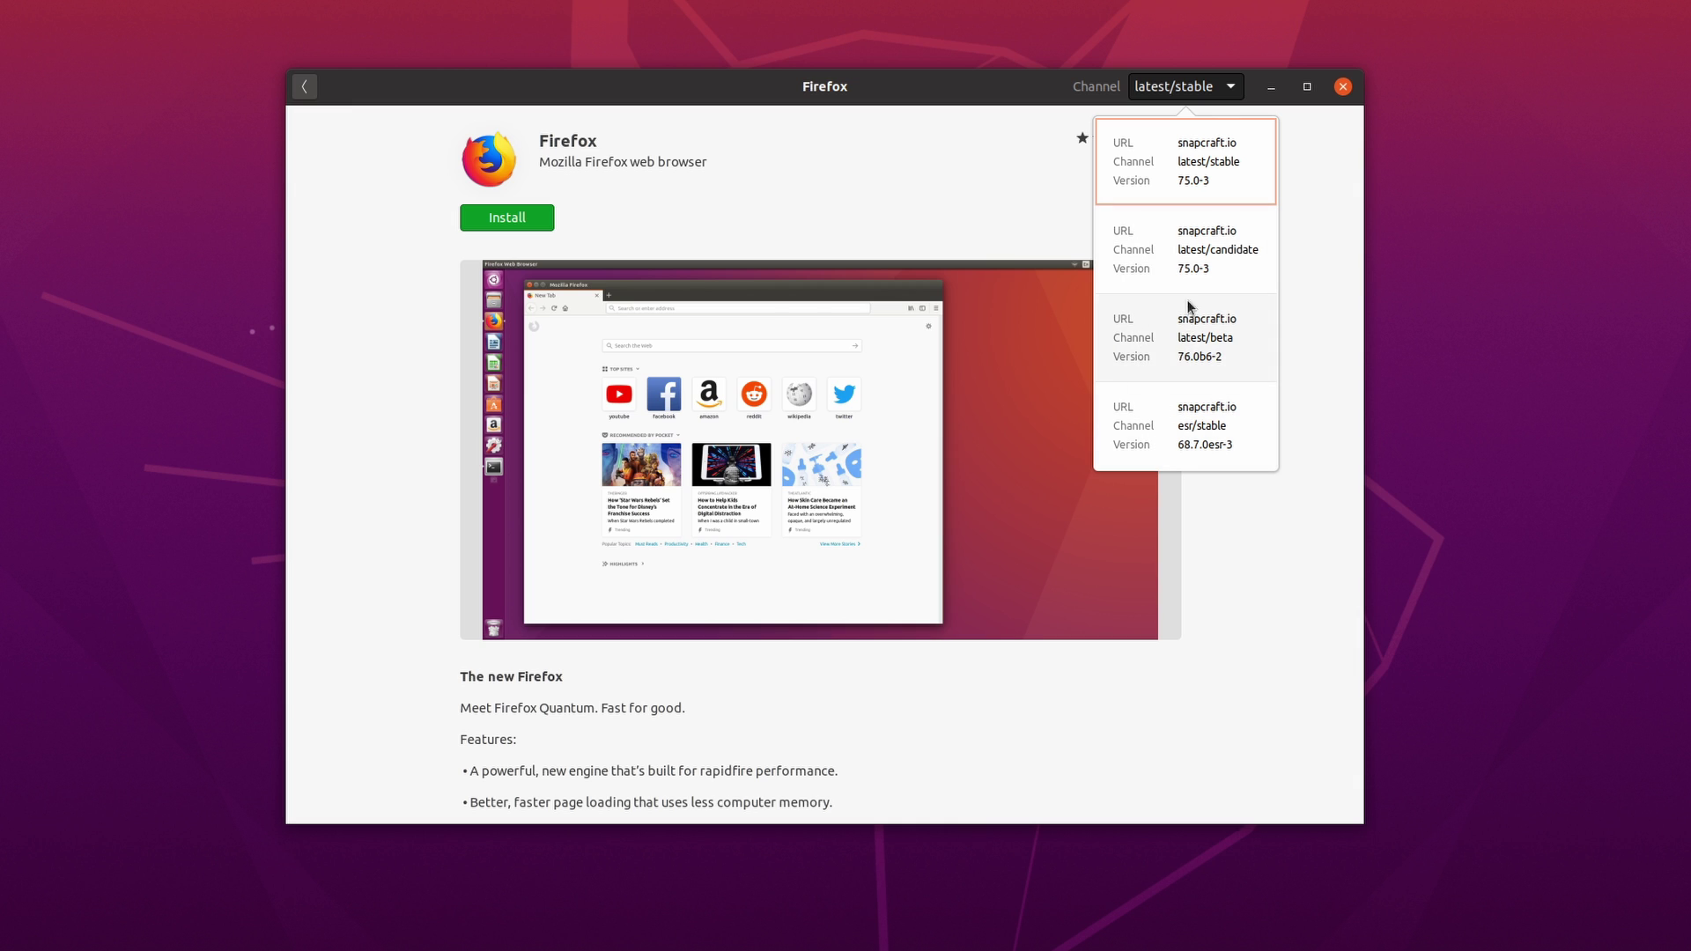
pyautogui.click(1187, 92)
pyautogui.click(304, 85)
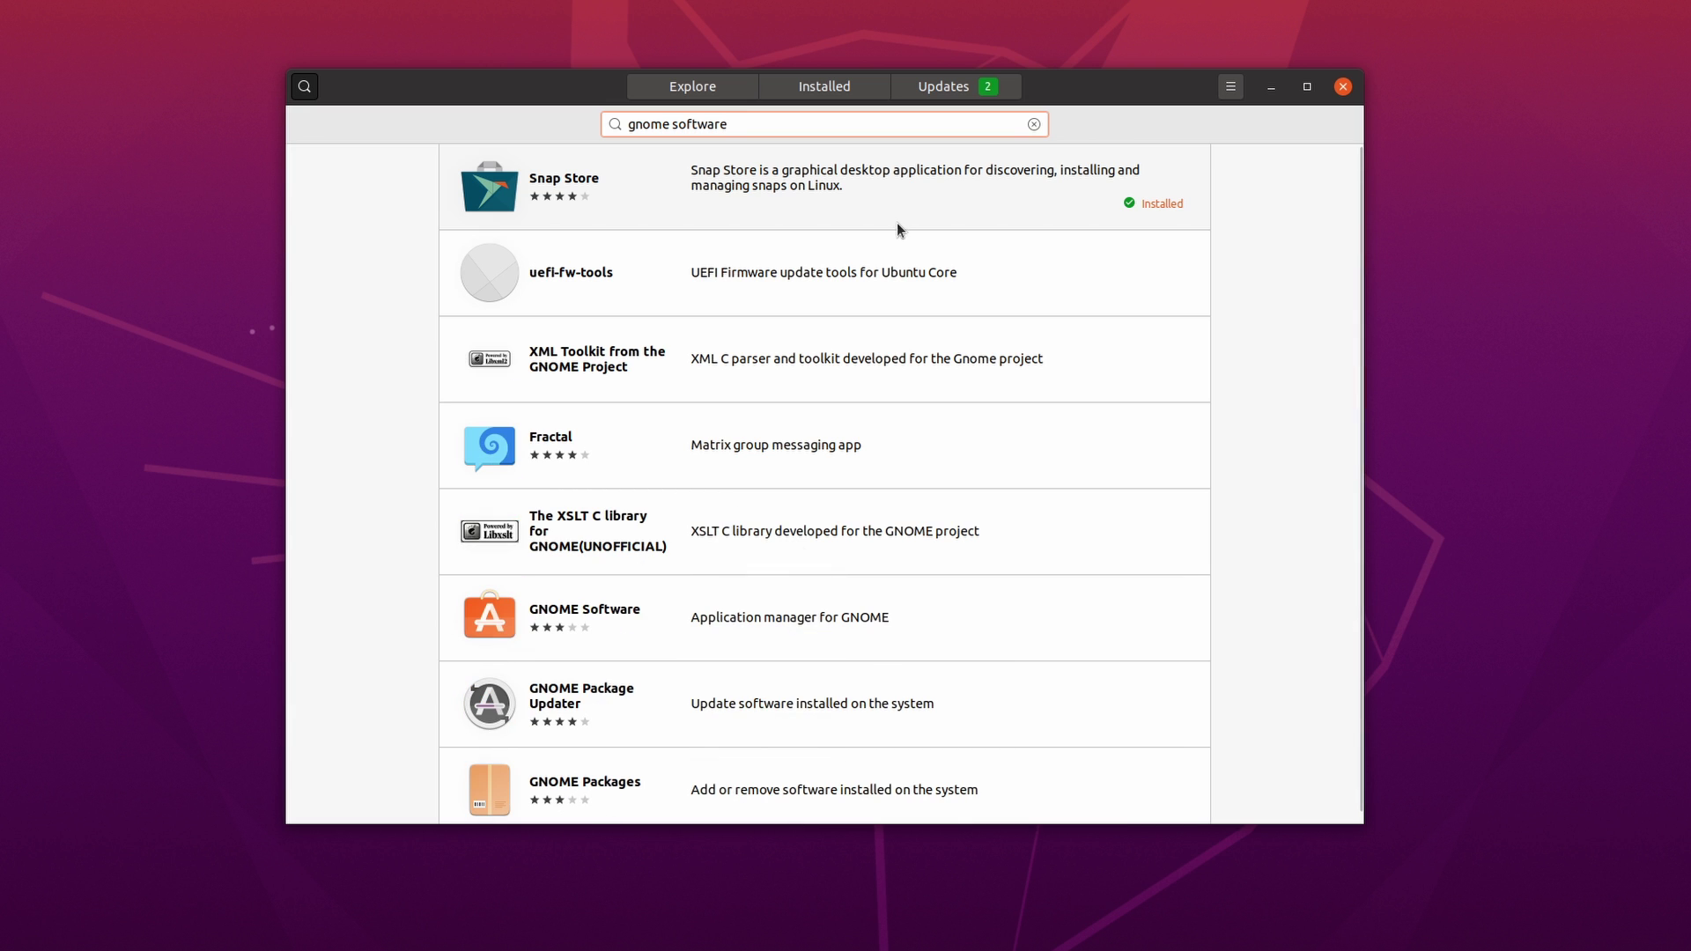
# - Select the Flatpak Support and Snap Support add-ons on GNOME Software's page
pyautogui.click(893, 608)
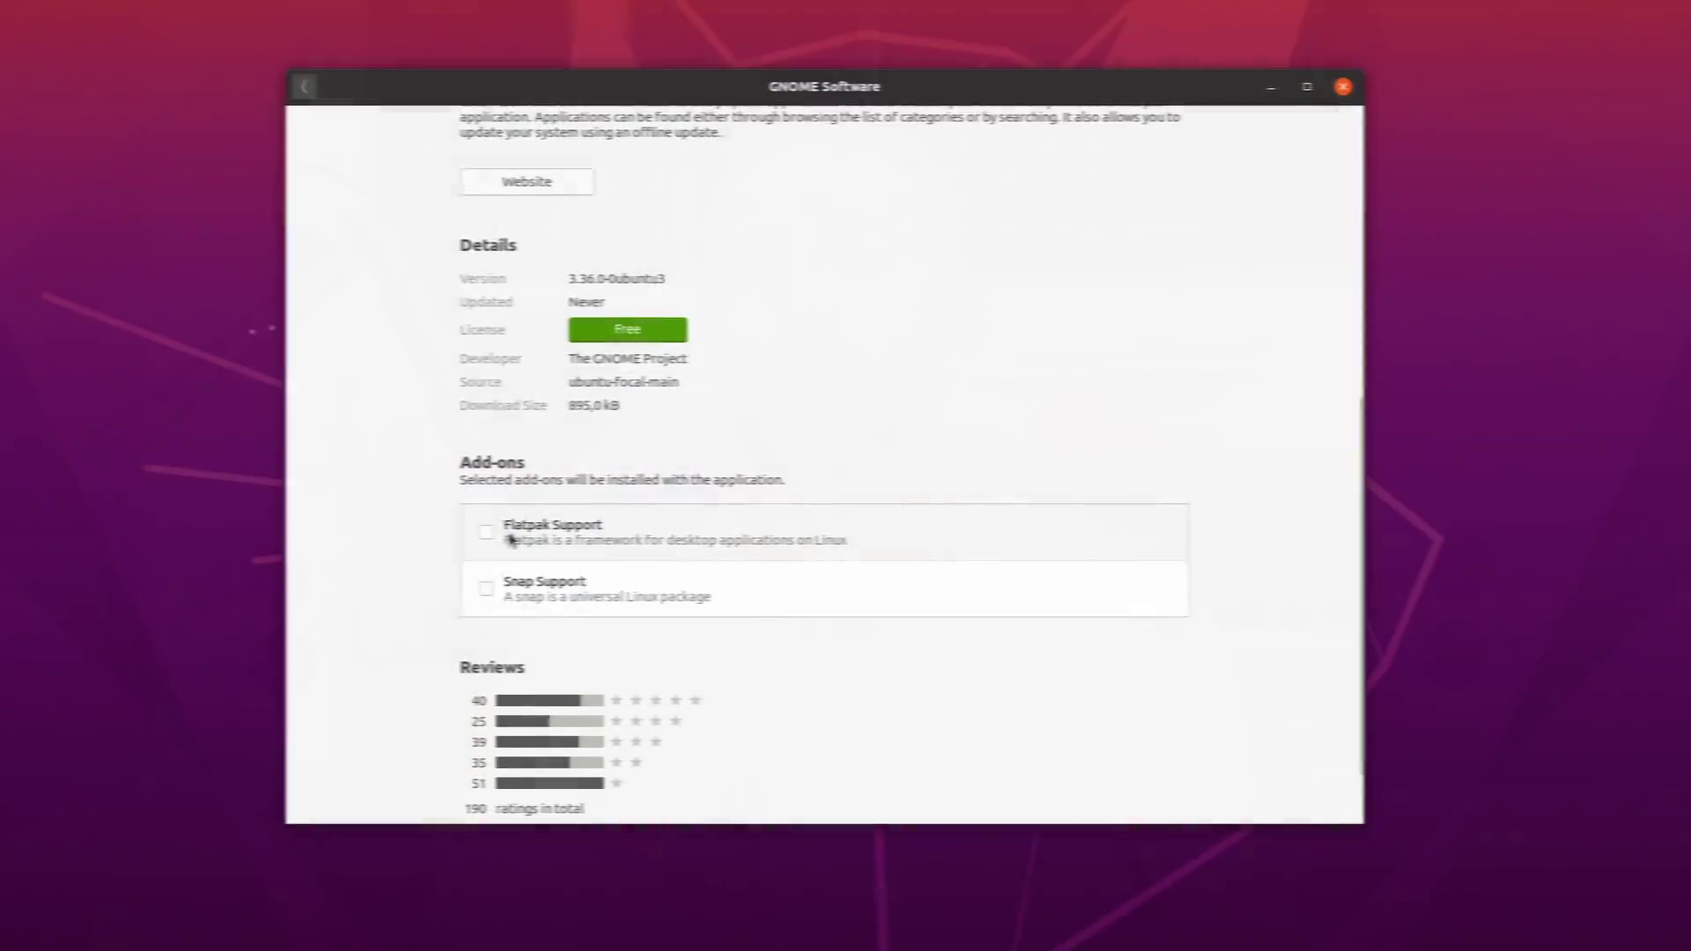
pyautogui.click(486, 533)
pyautogui.click(485, 589)
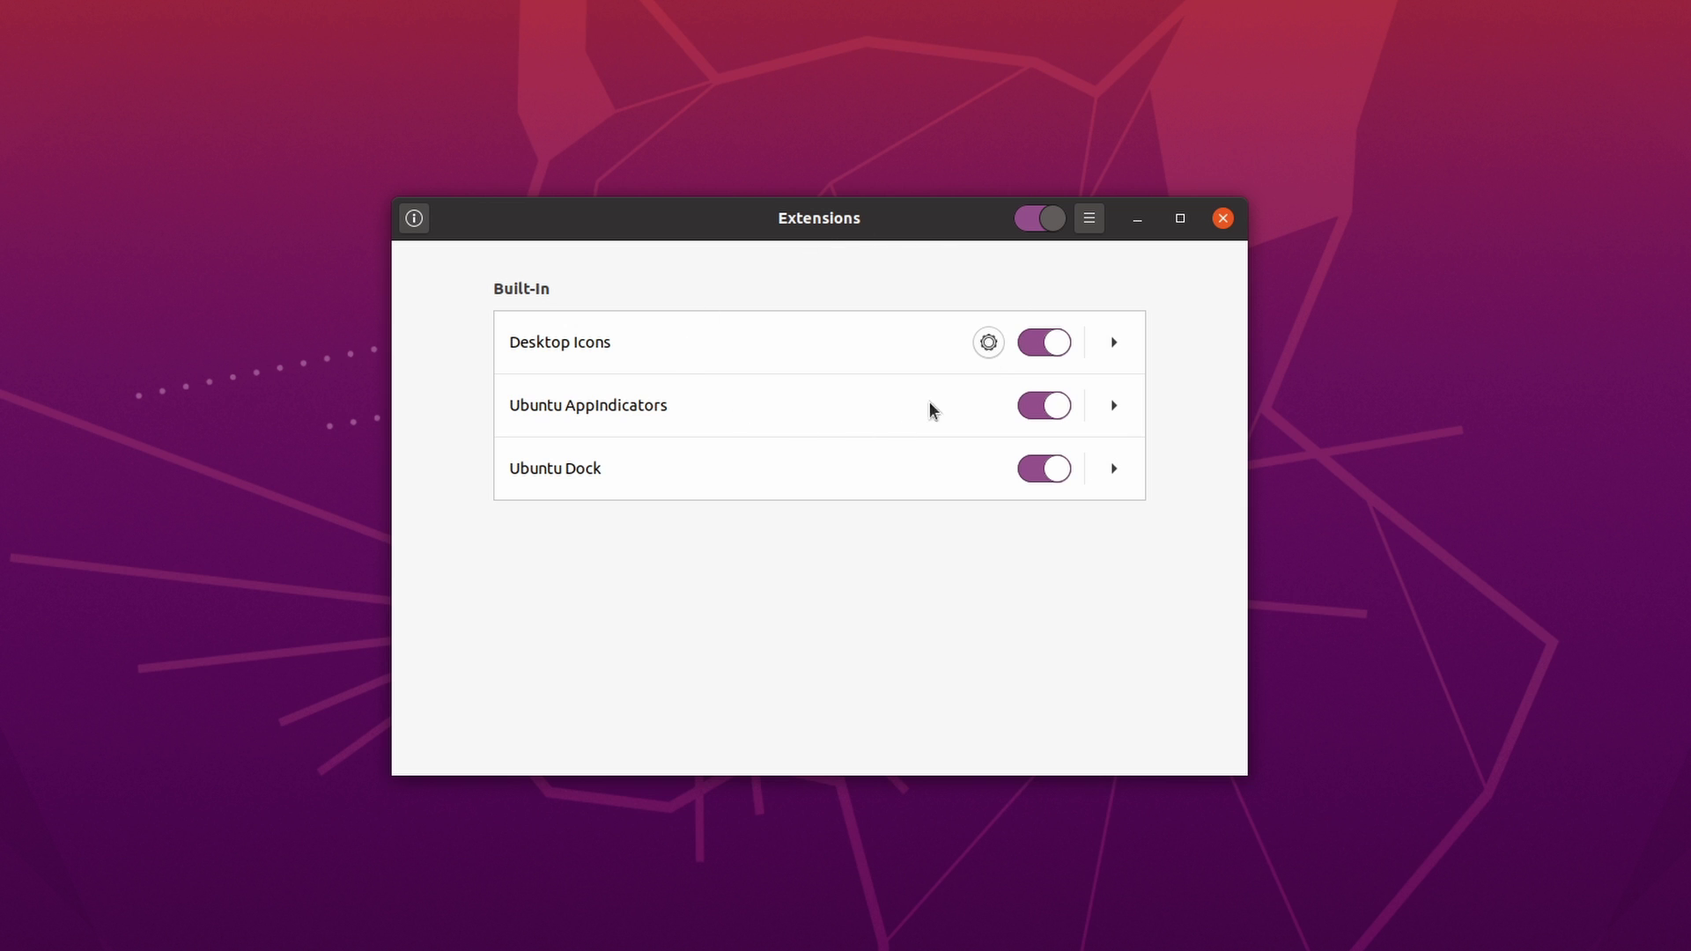
# - Switch the Ubuntu Dock extension off and back on, then search 'fill' in Activities
pyautogui.click(1089, 219)
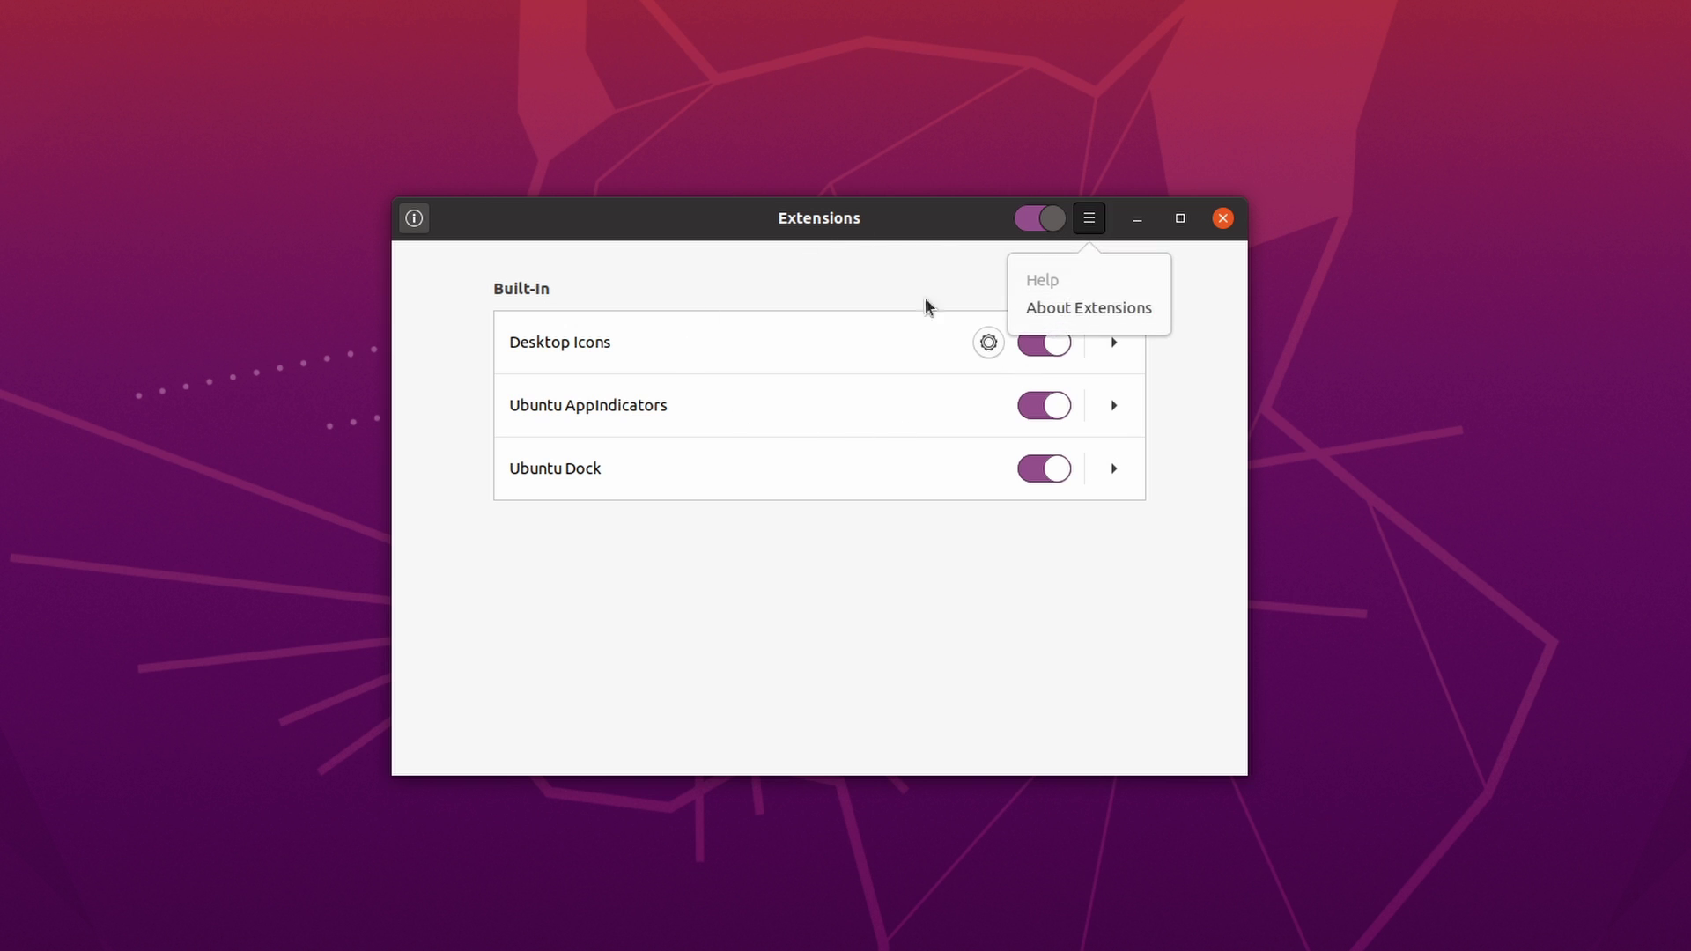
pyautogui.click(1019, 350)
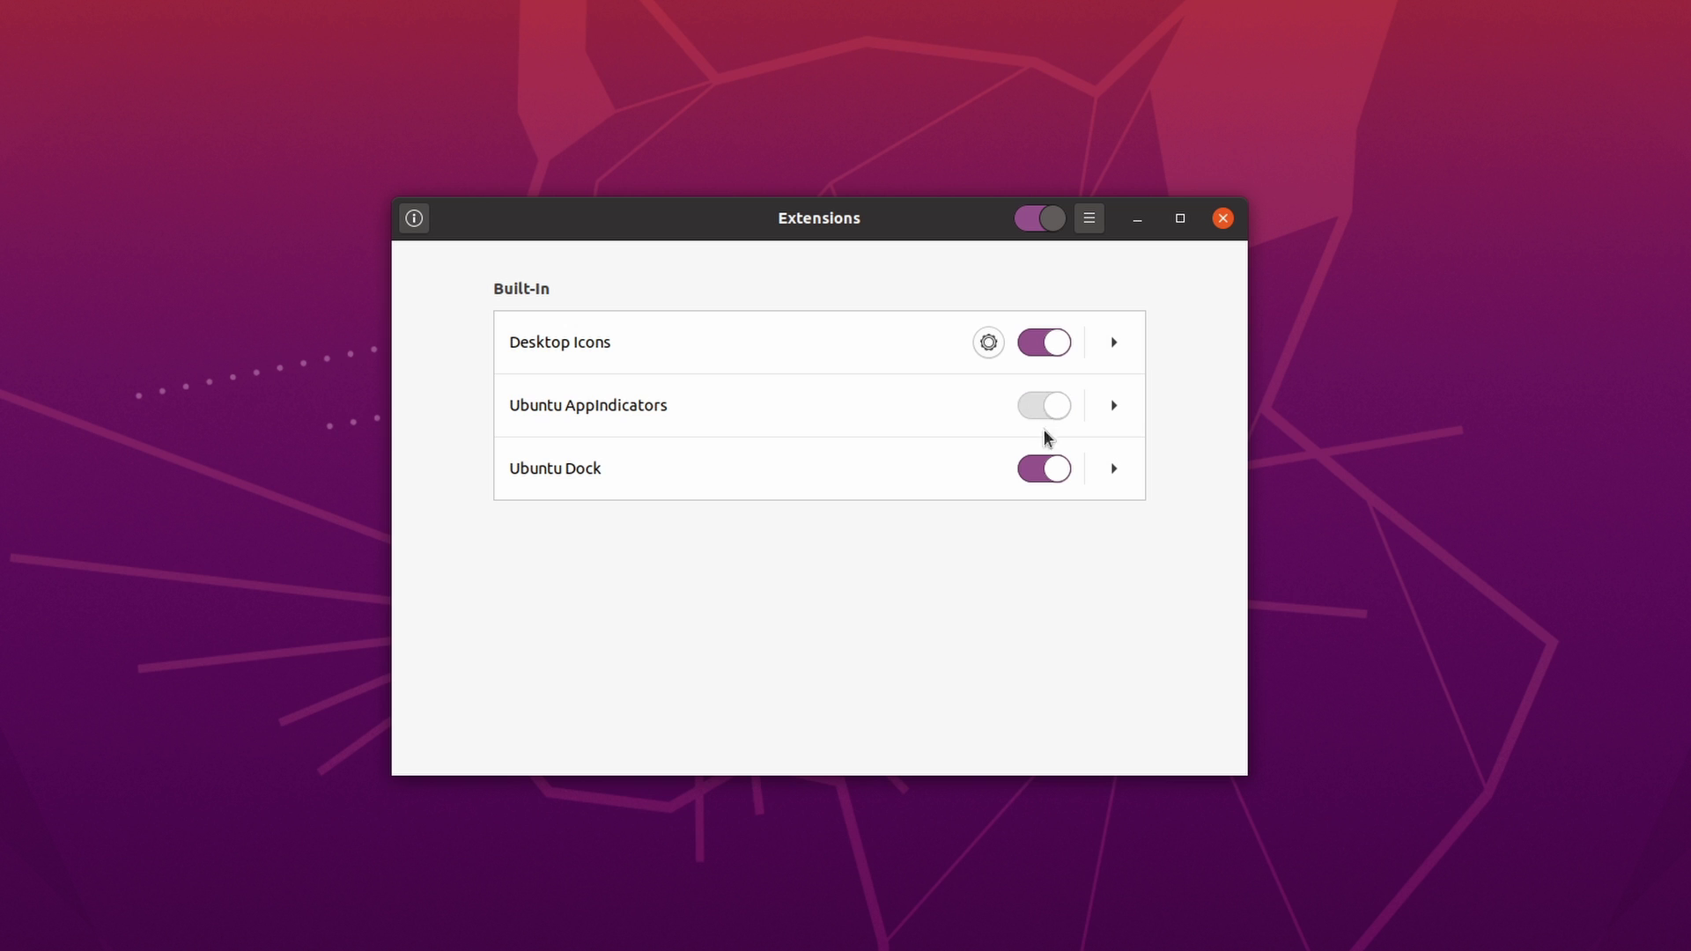
pyautogui.click(1041, 475)
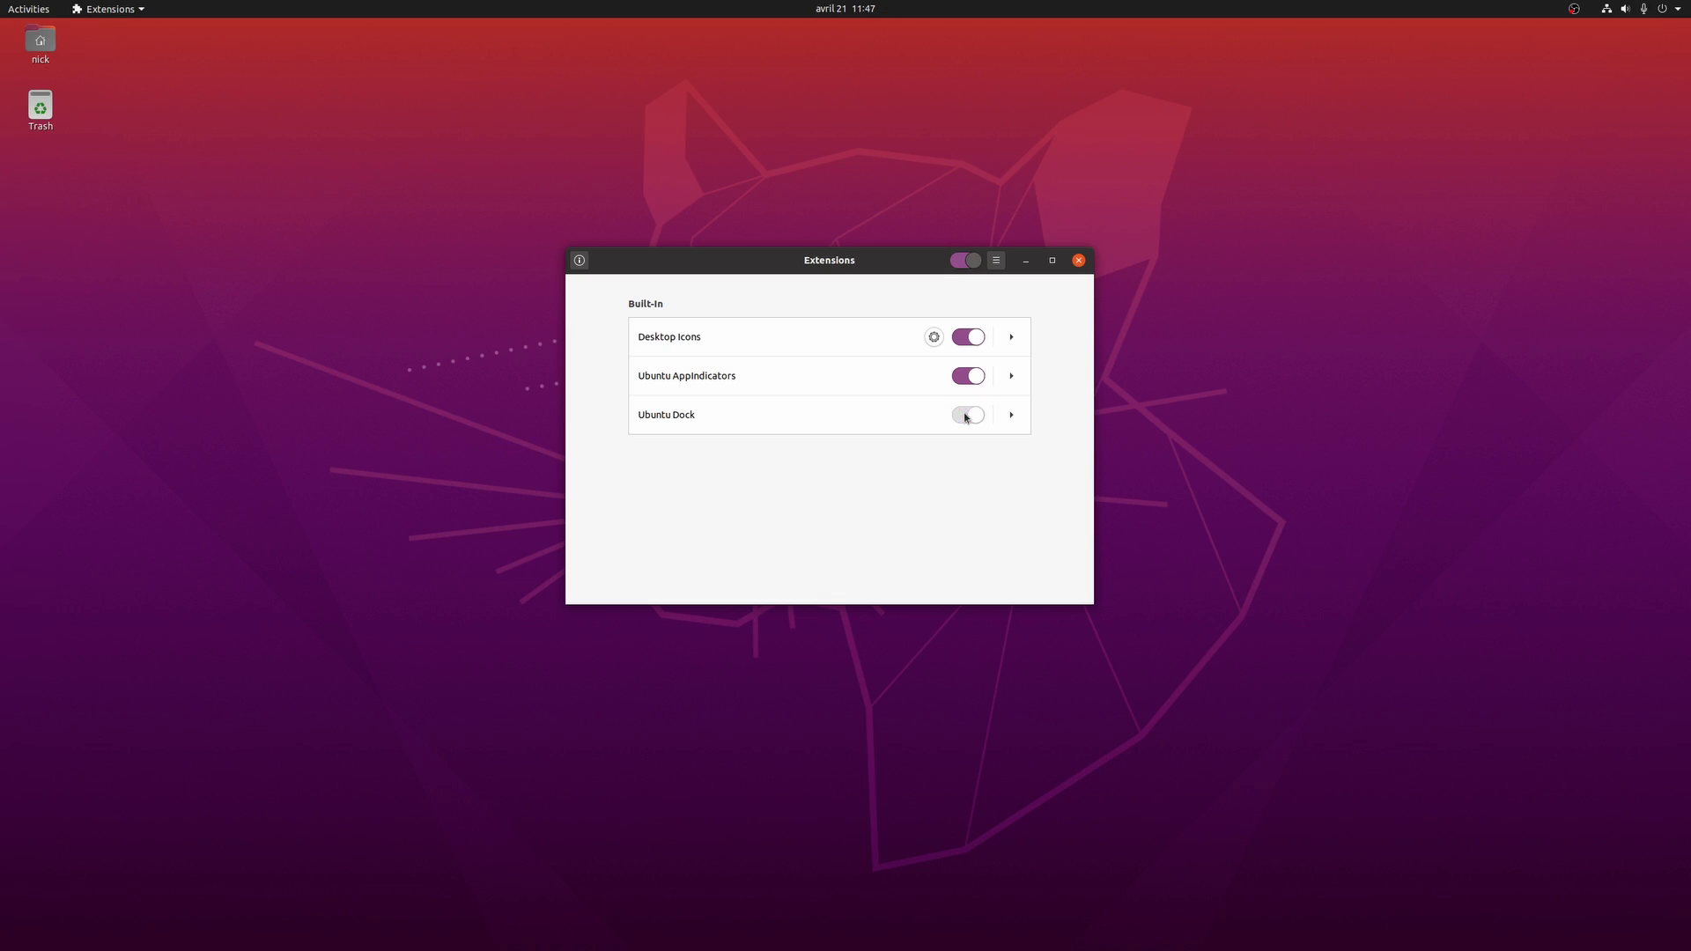
pyautogui.click(966, 418)
pyautogui.press('super')
pyautogui.write('fill')
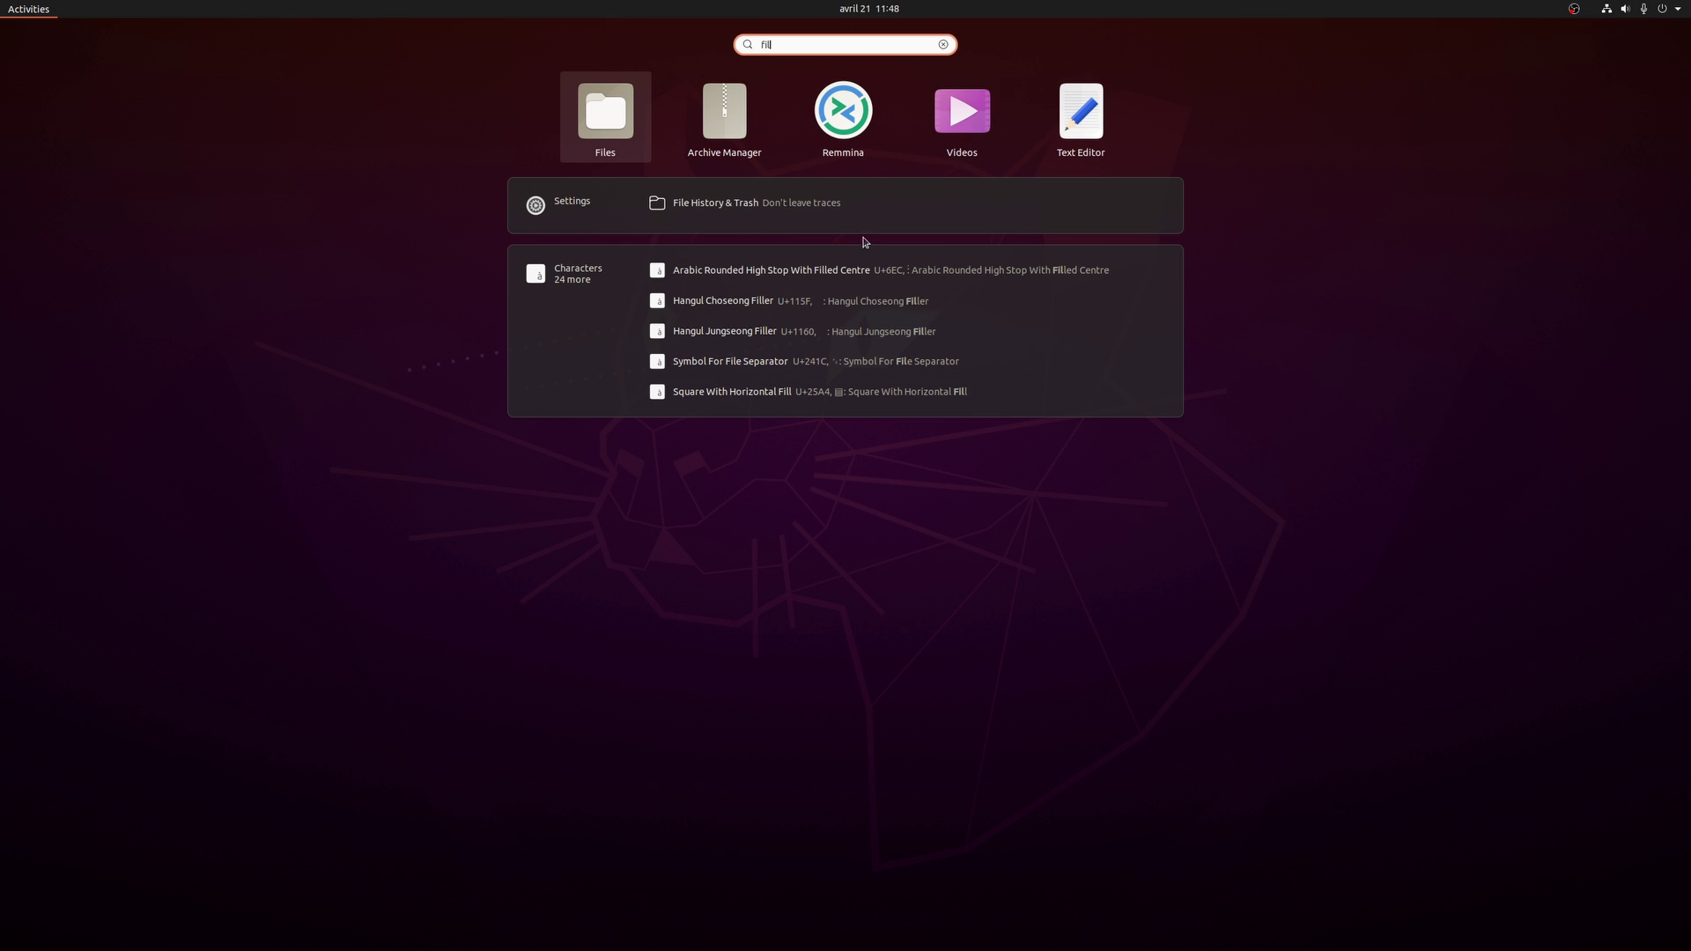
# - Turn on Do Not Disturb and sign back in with the account password
pyautogui.press('super+v')
pyautogui.click(705, 296)
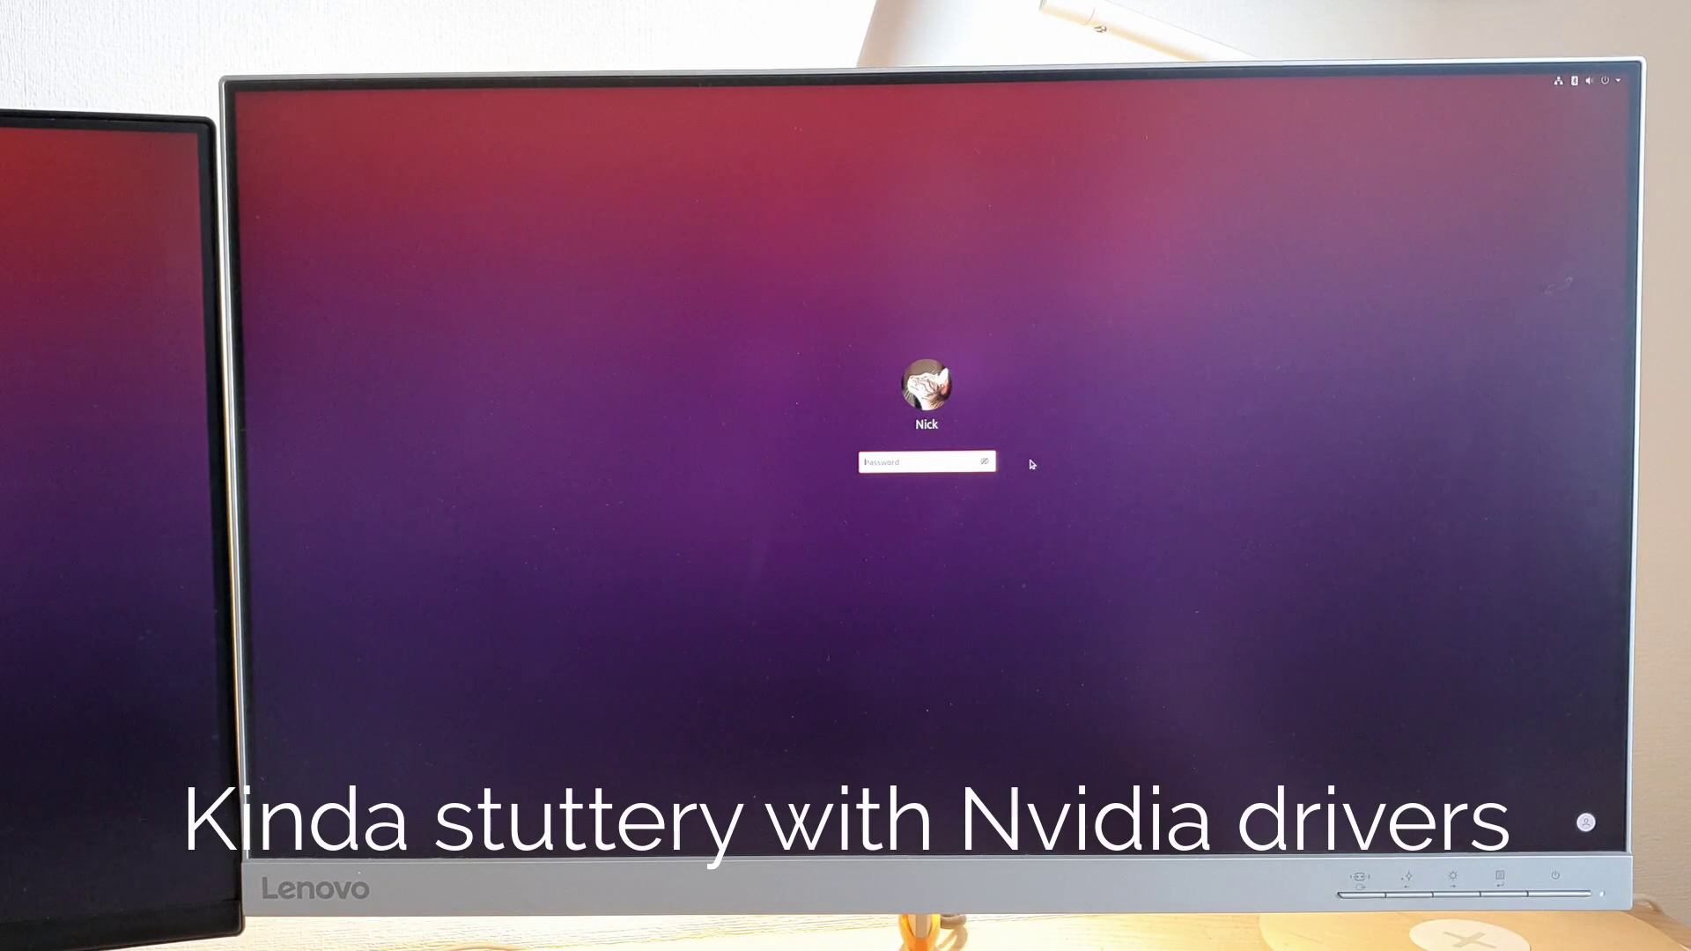
pyautogui.write('****')
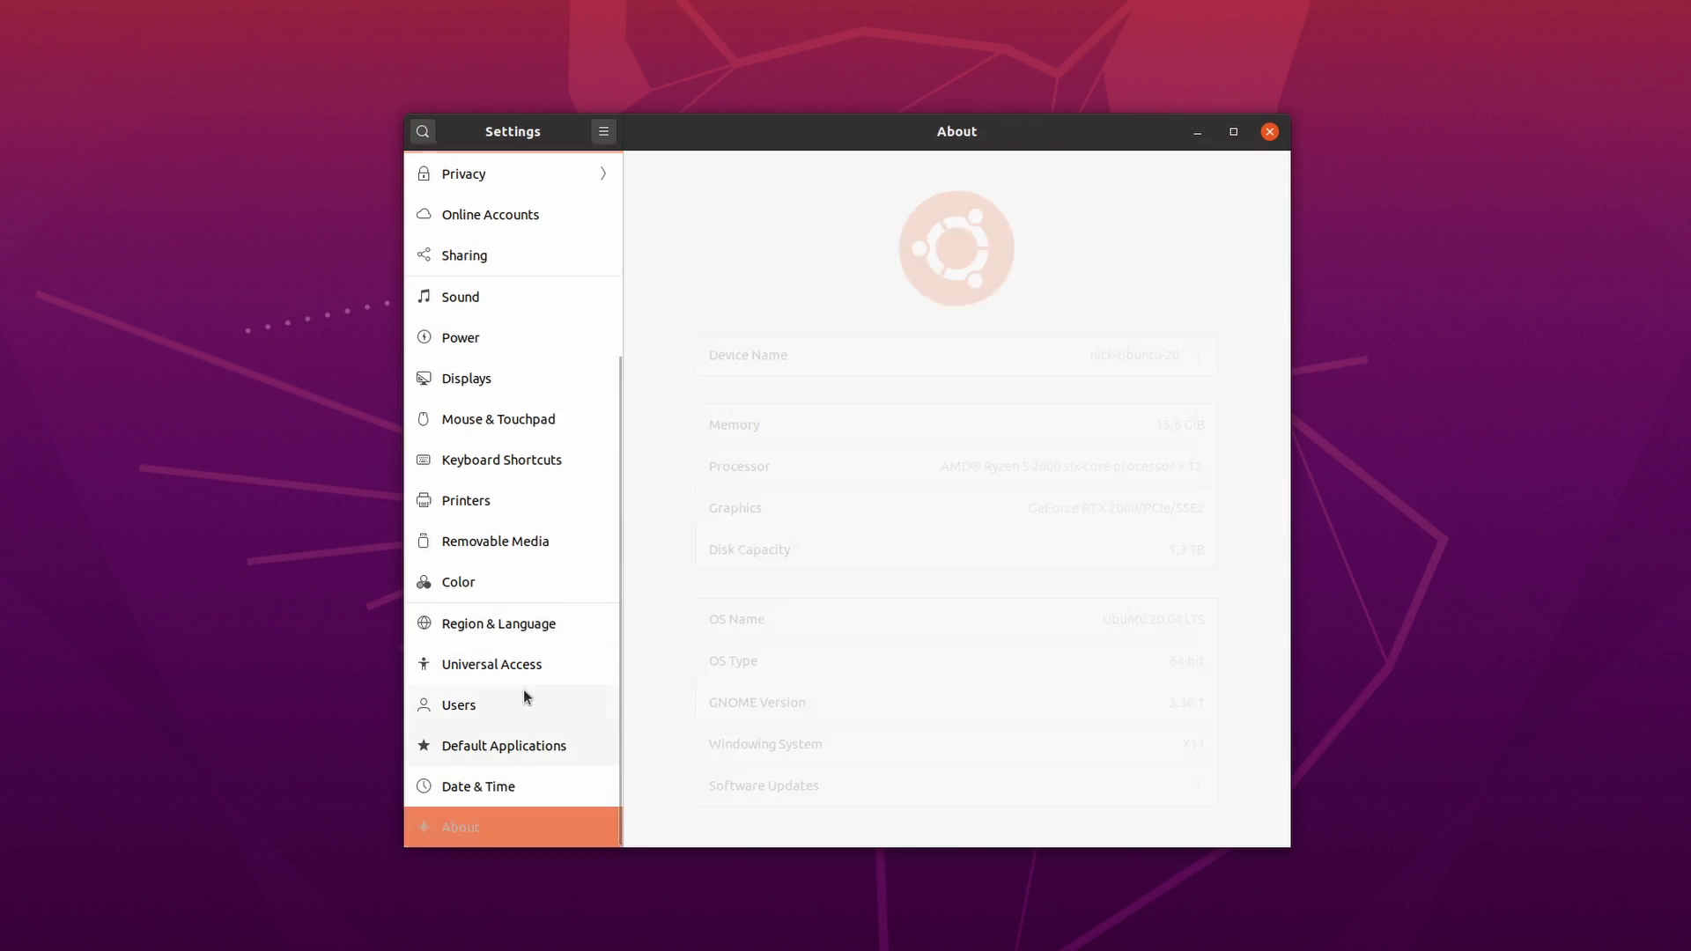
pyautogui.scroll(5, 525, 678)
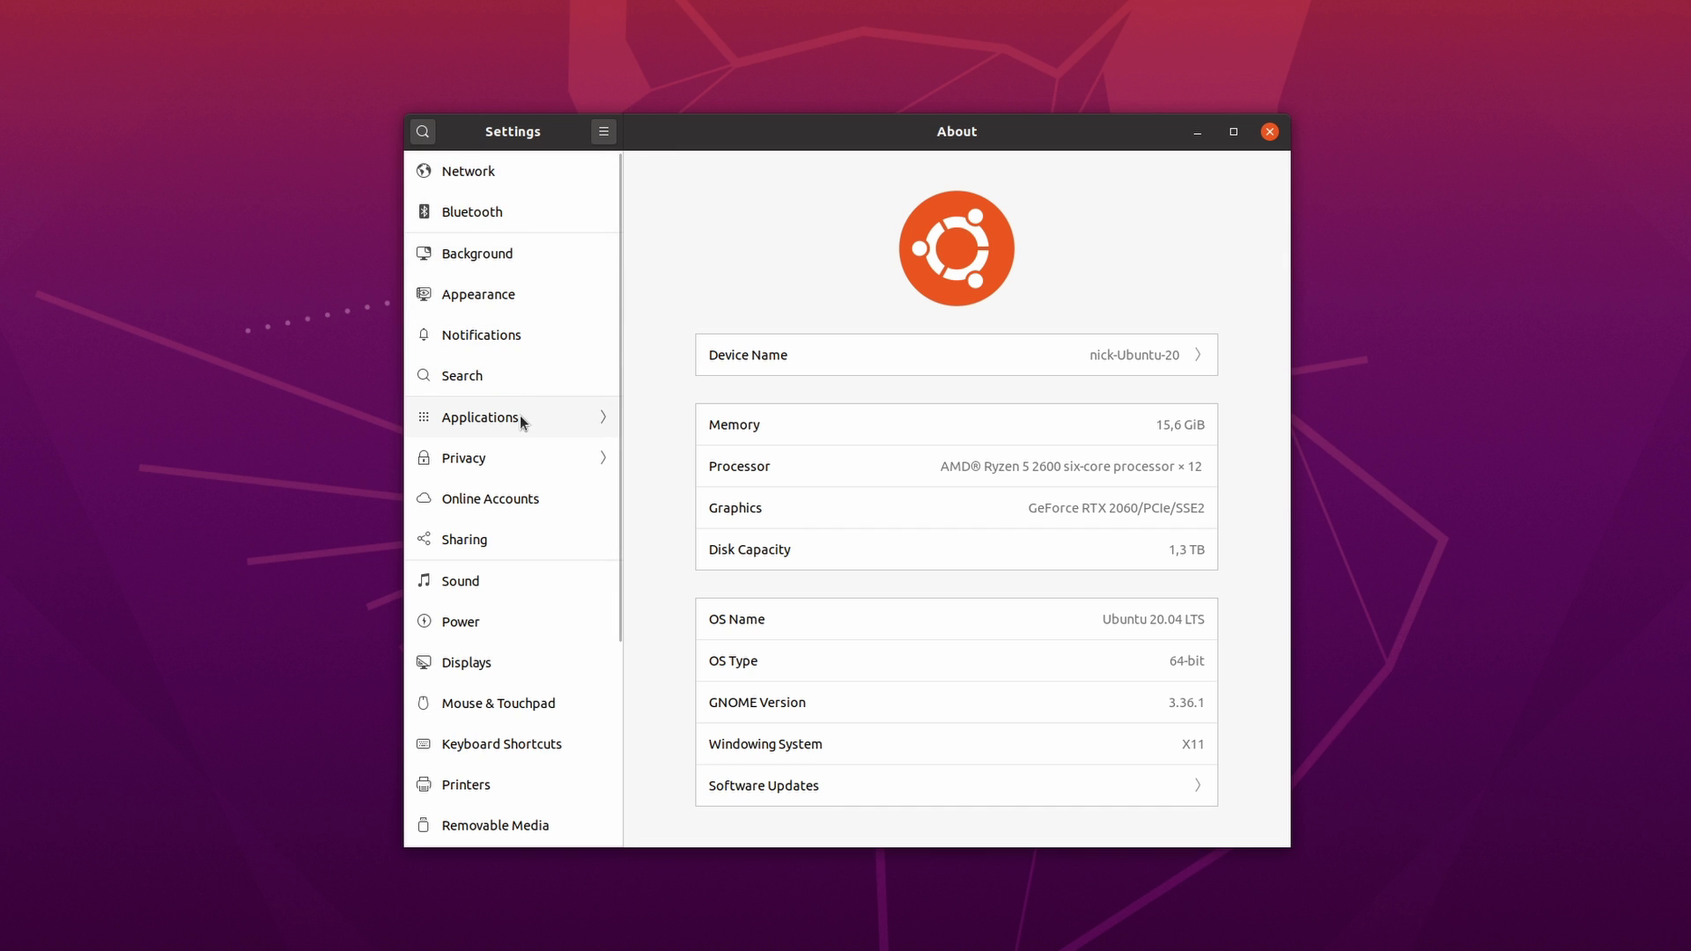
# - Browse the Network and Mouse & Touchpad pages, ending on the Keyboard Shortcuts list
pyautogui.click(515, 180)
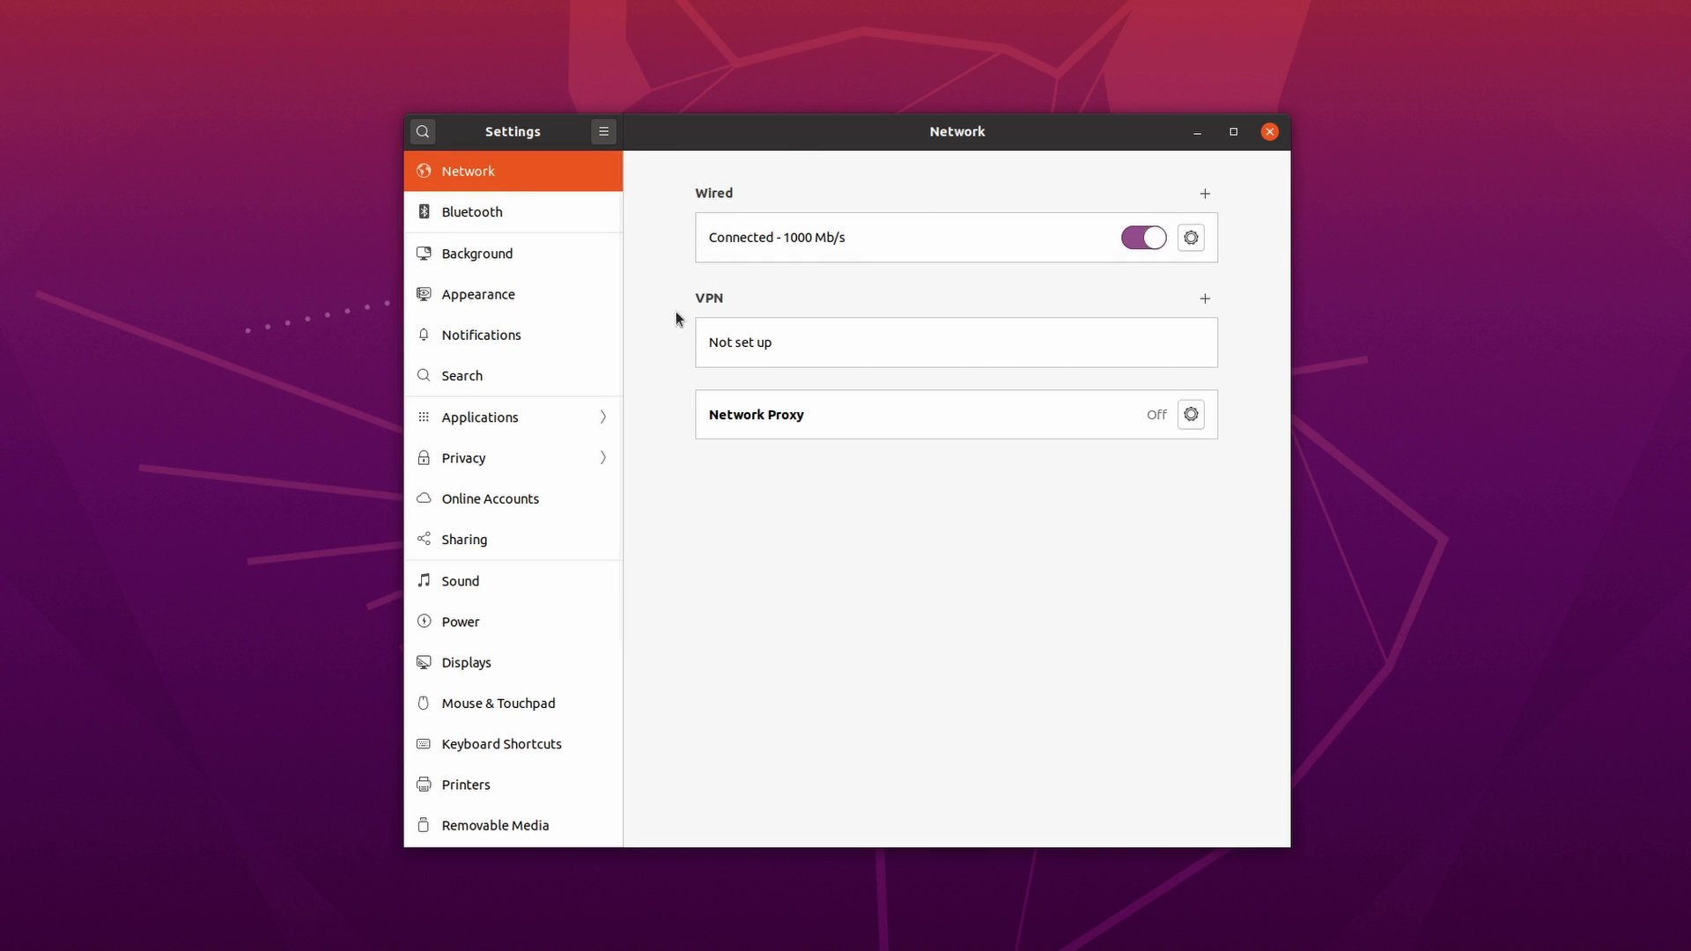
pyautogui.scroll(-3, 552, 408)
pyautogui.click(519, 419)
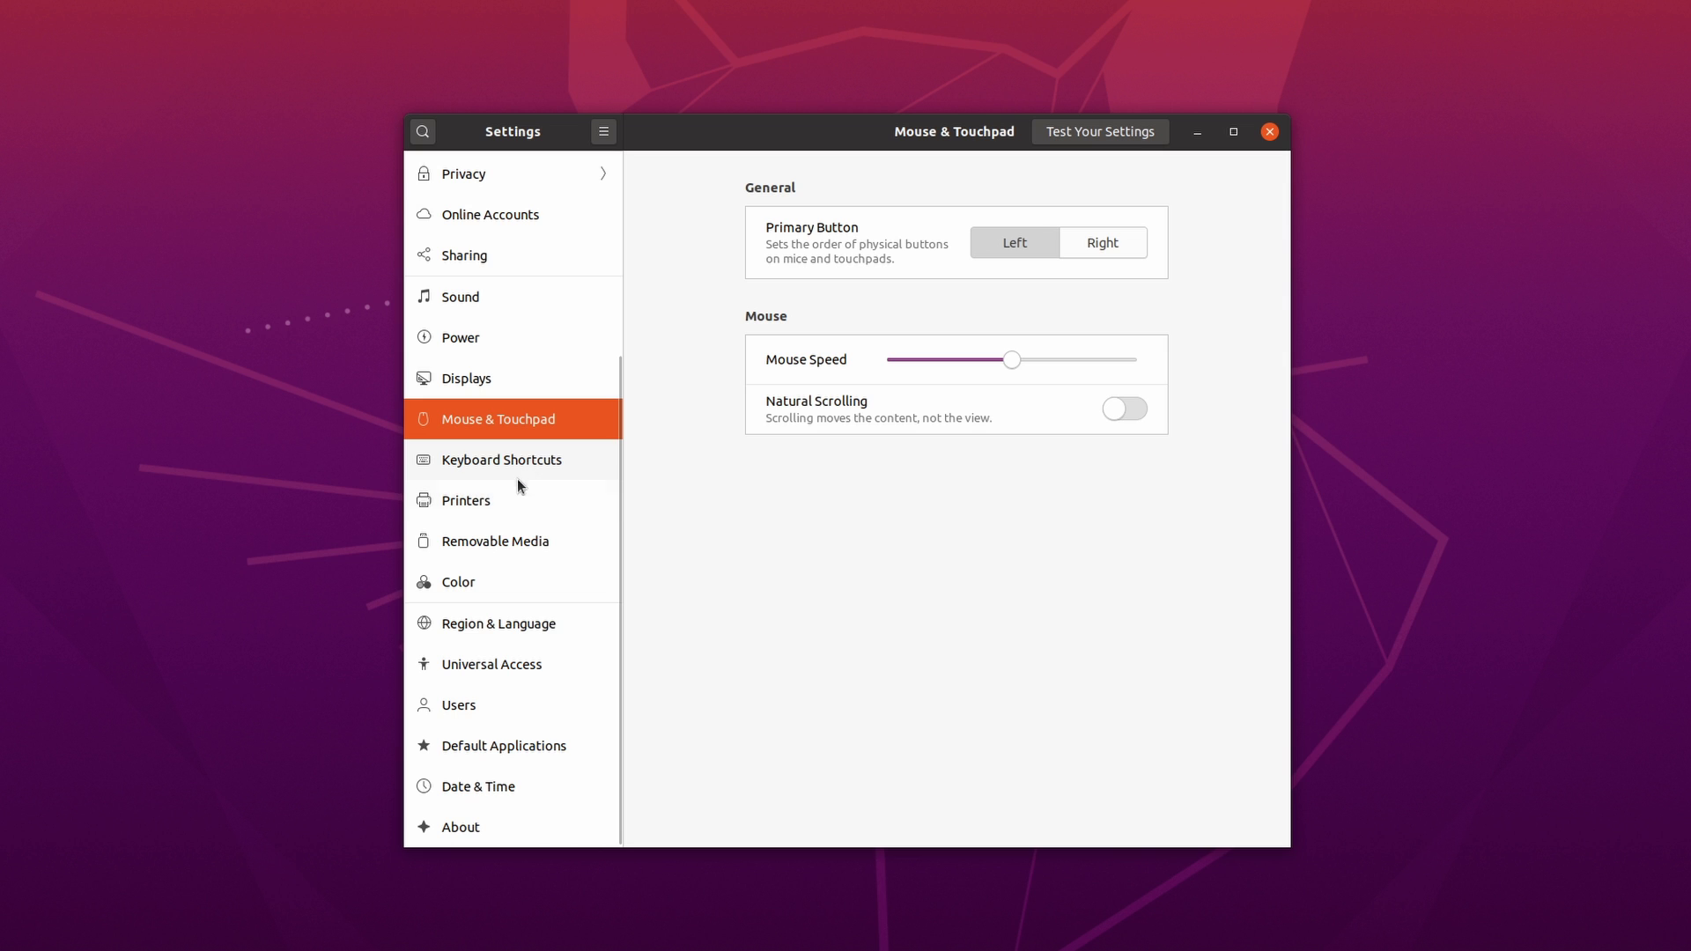
pyautogui.click(512, 459)
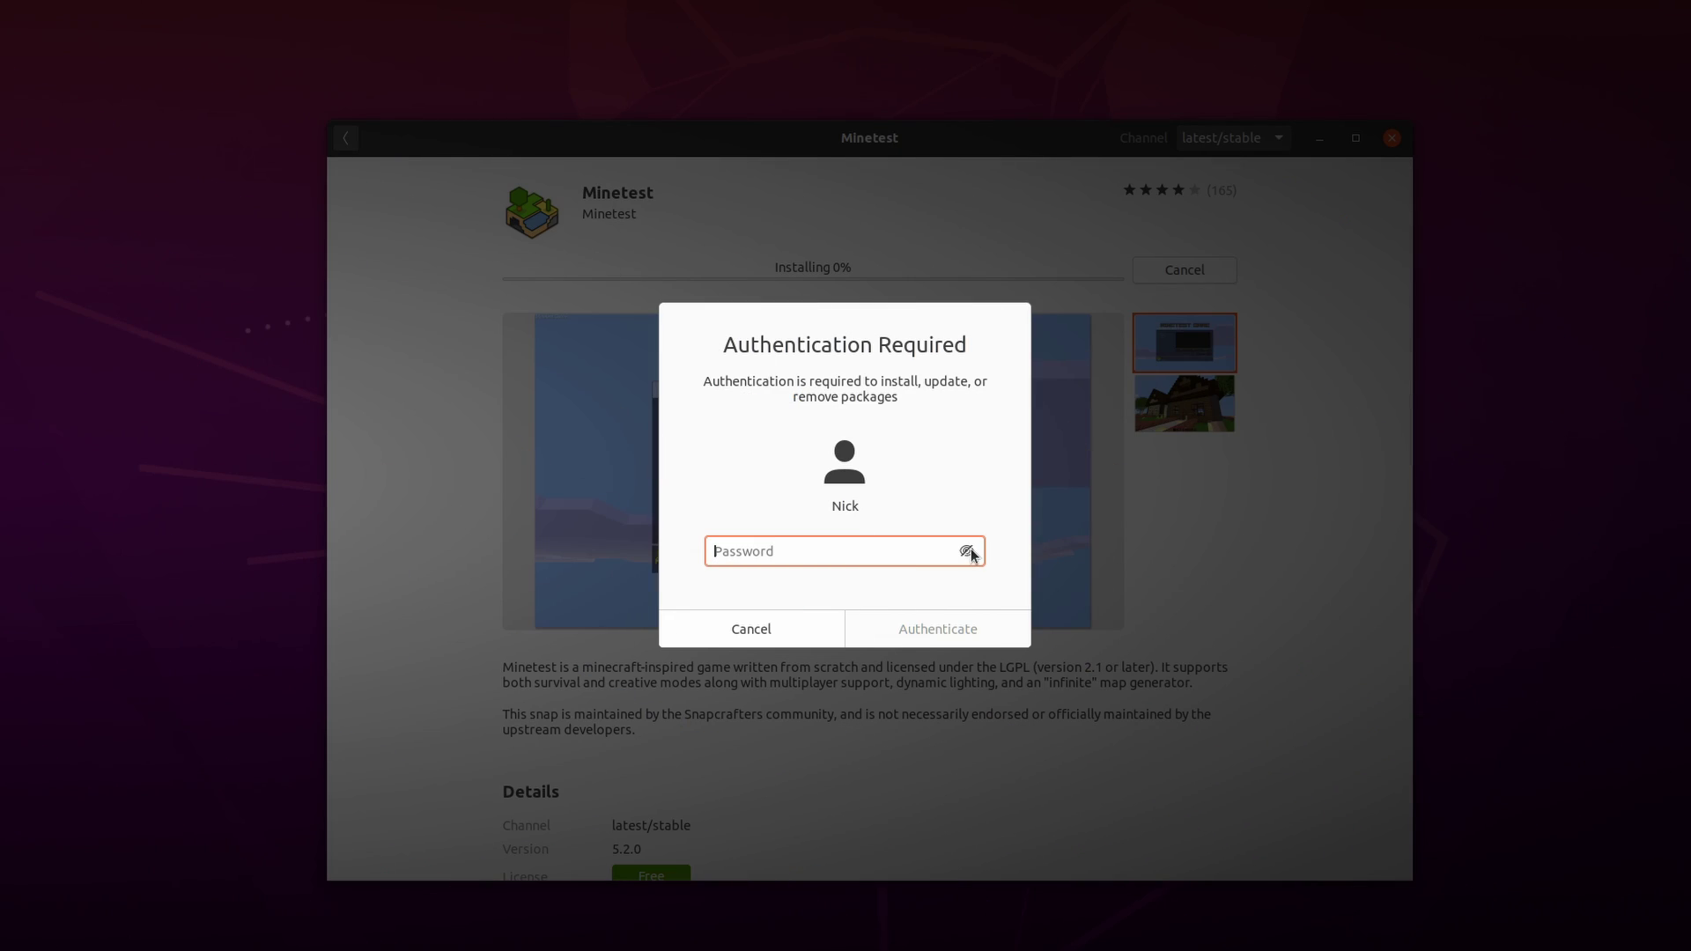
# - Enter the account password to authorise the Minetest install and reveal it in plain text
pyautogui.write('***')
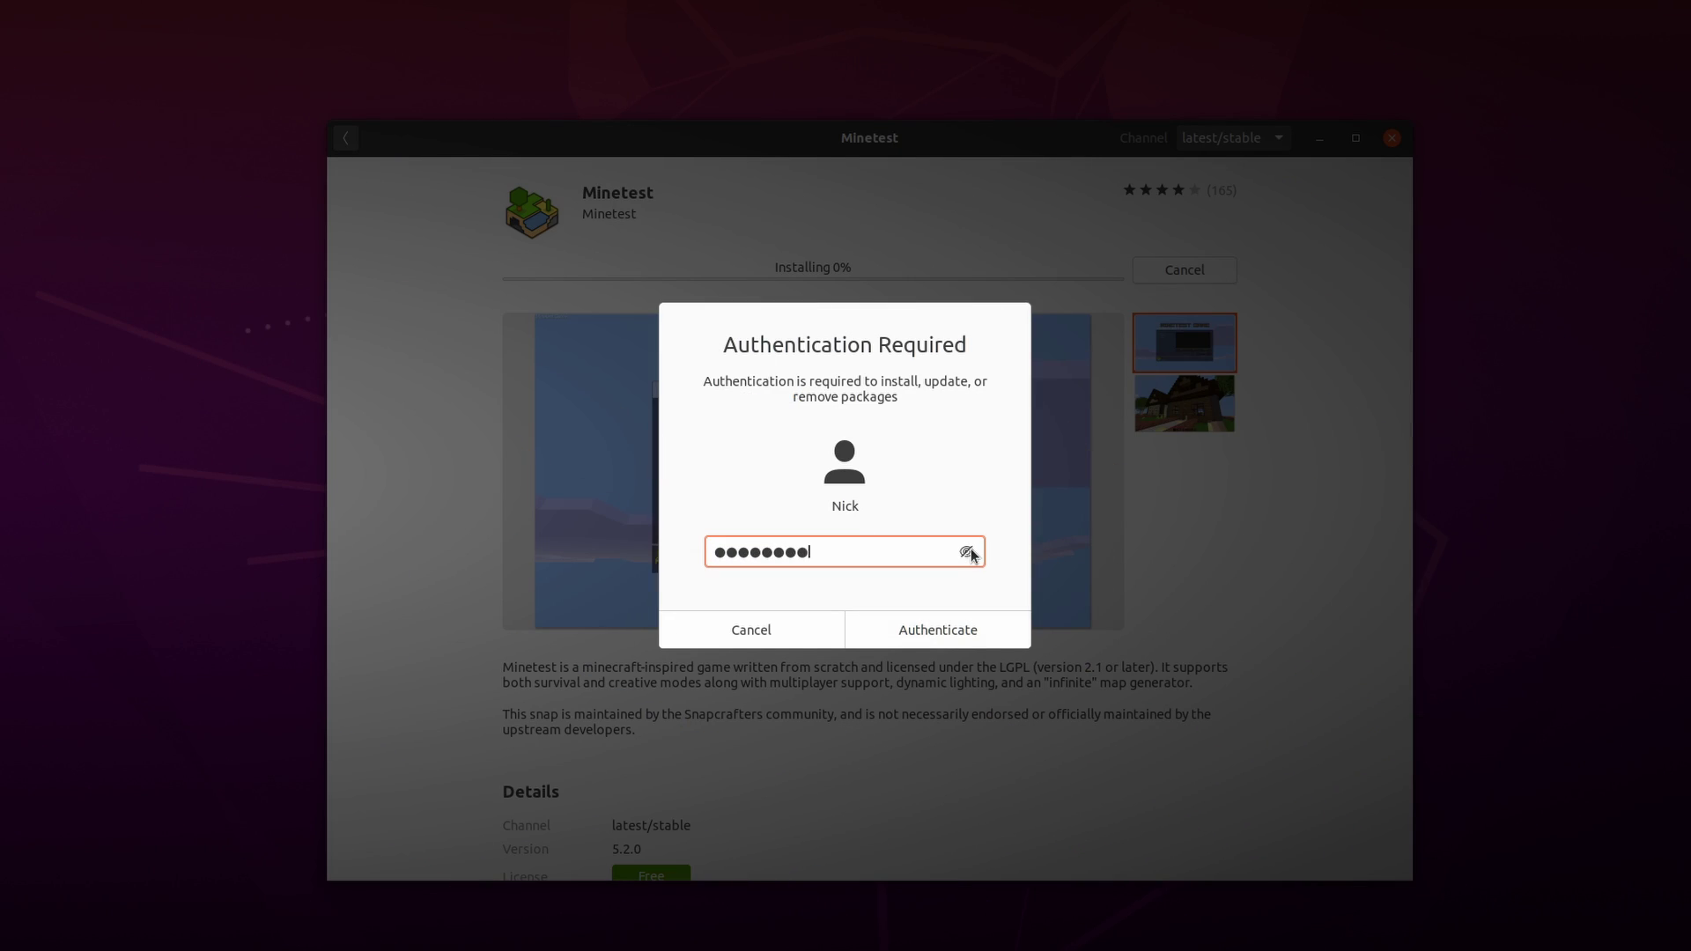
pyautogui.click(967, 552)
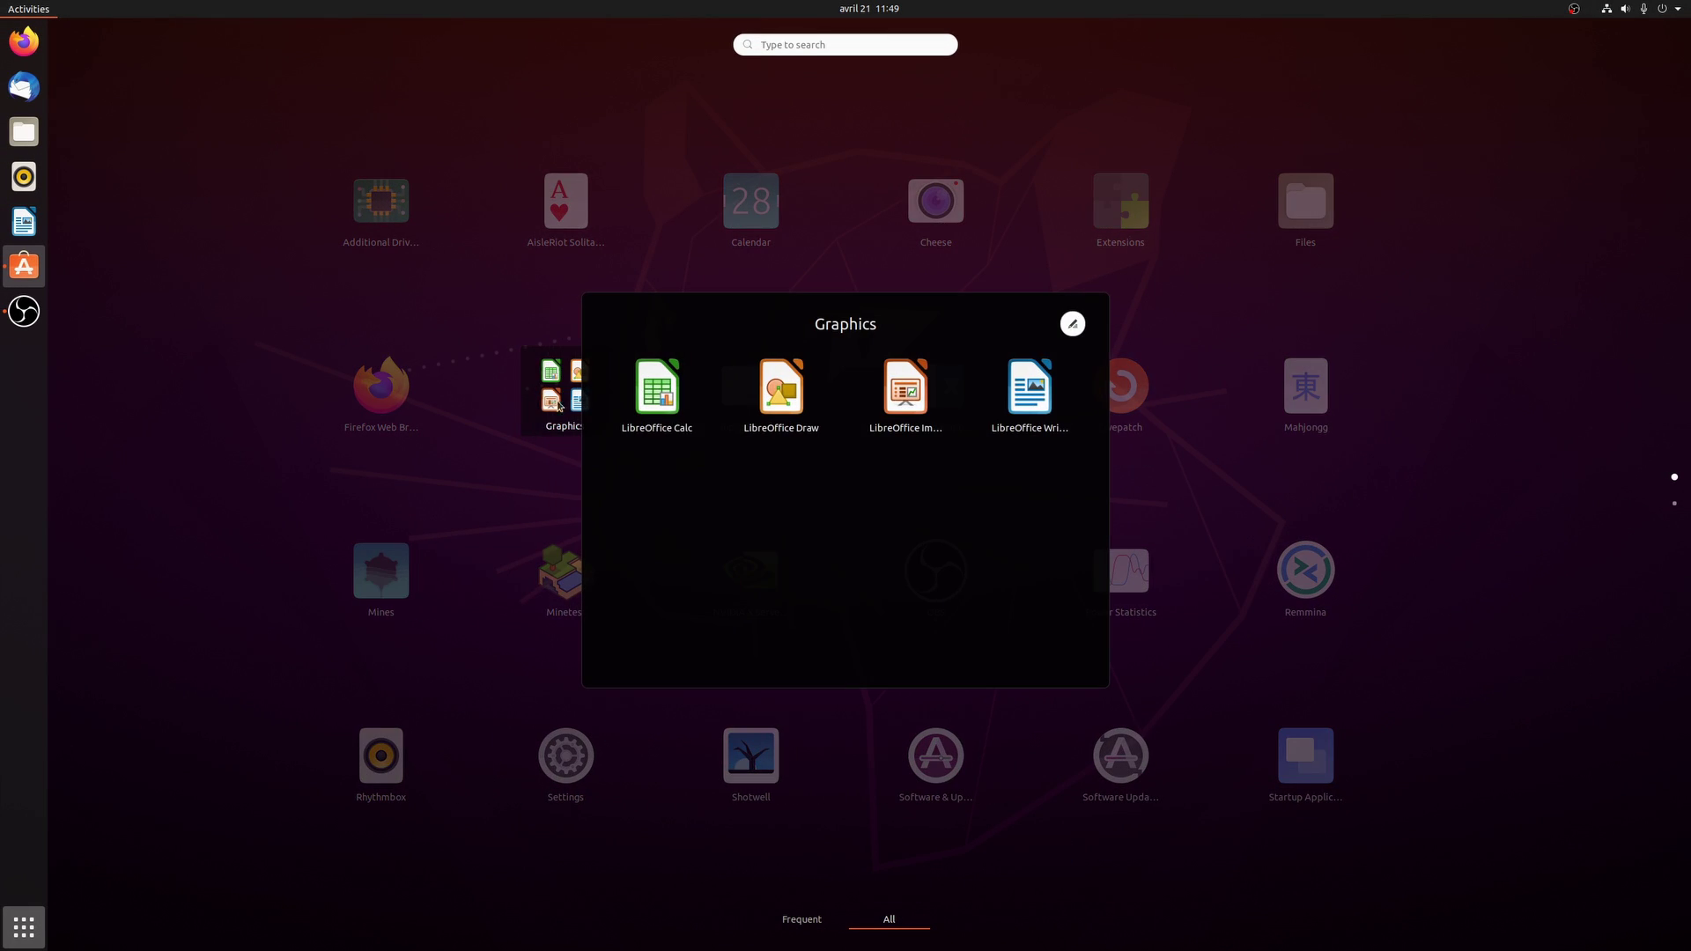
# - Rename the Graphics app folder to 'LibreOffice' and reopen it
pyautogui.click(1037, 328)
pyautogui.write('LibreOffice')
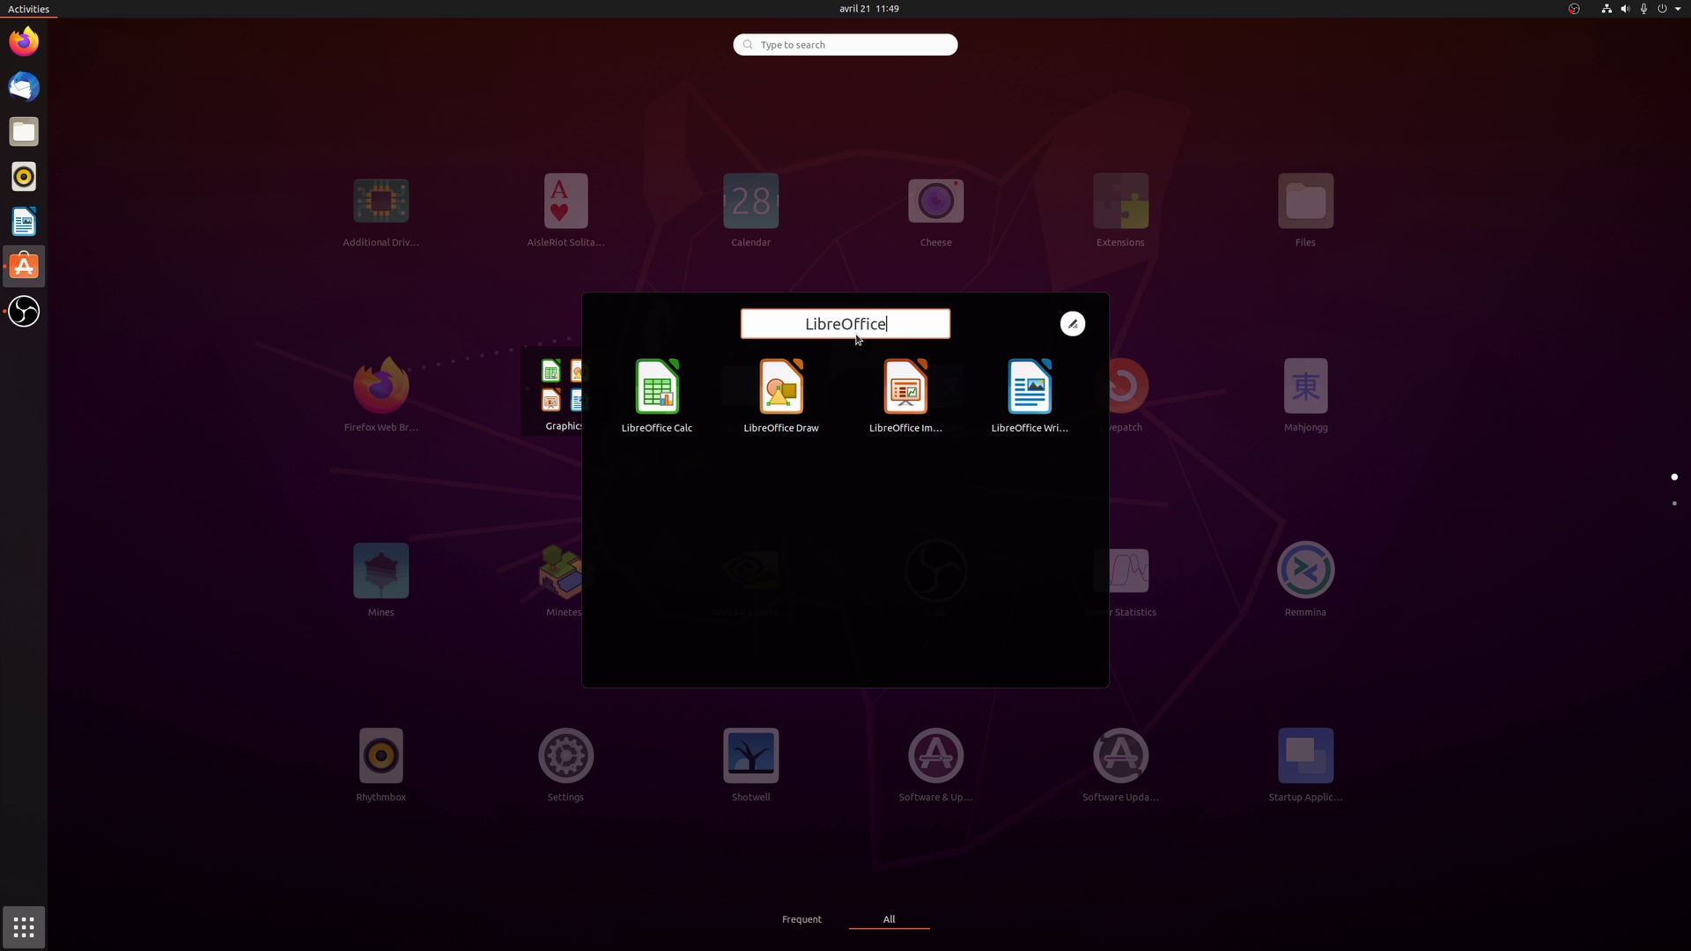
pyautogui.press('Return')
pyautogui.click(966, 391)
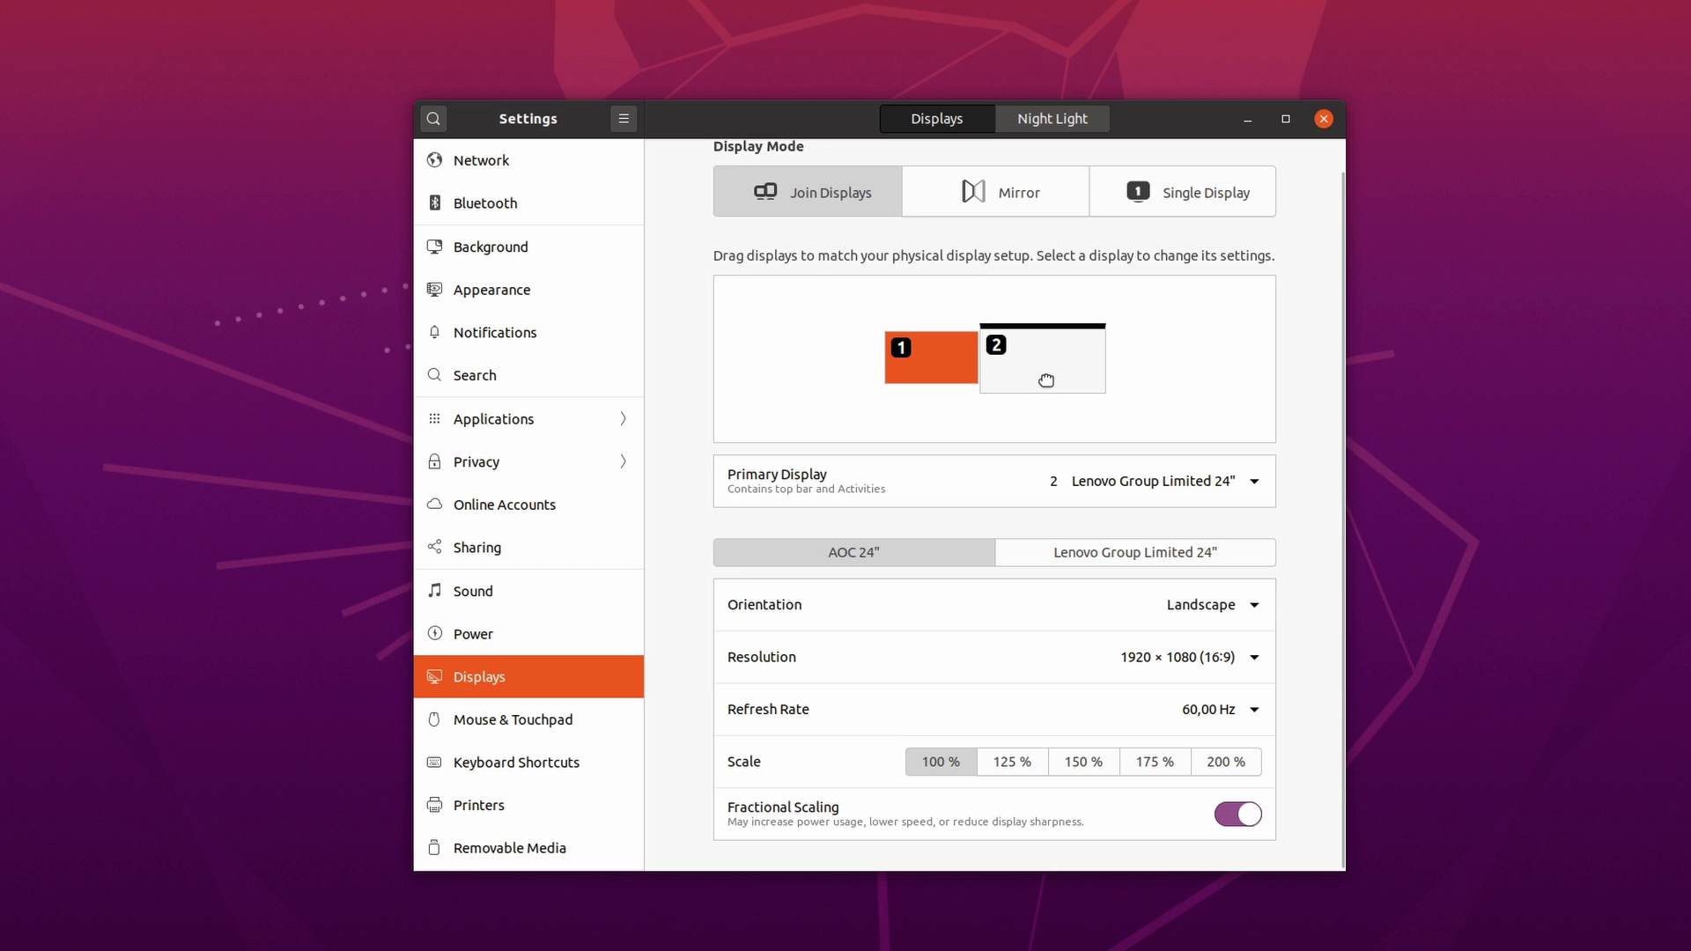
# - Turn Fractional Scaling off and back on while switching between the Lenovo and AOC displays
pyautogui.click(1046, 380)
pyautogui.click(916, 393)
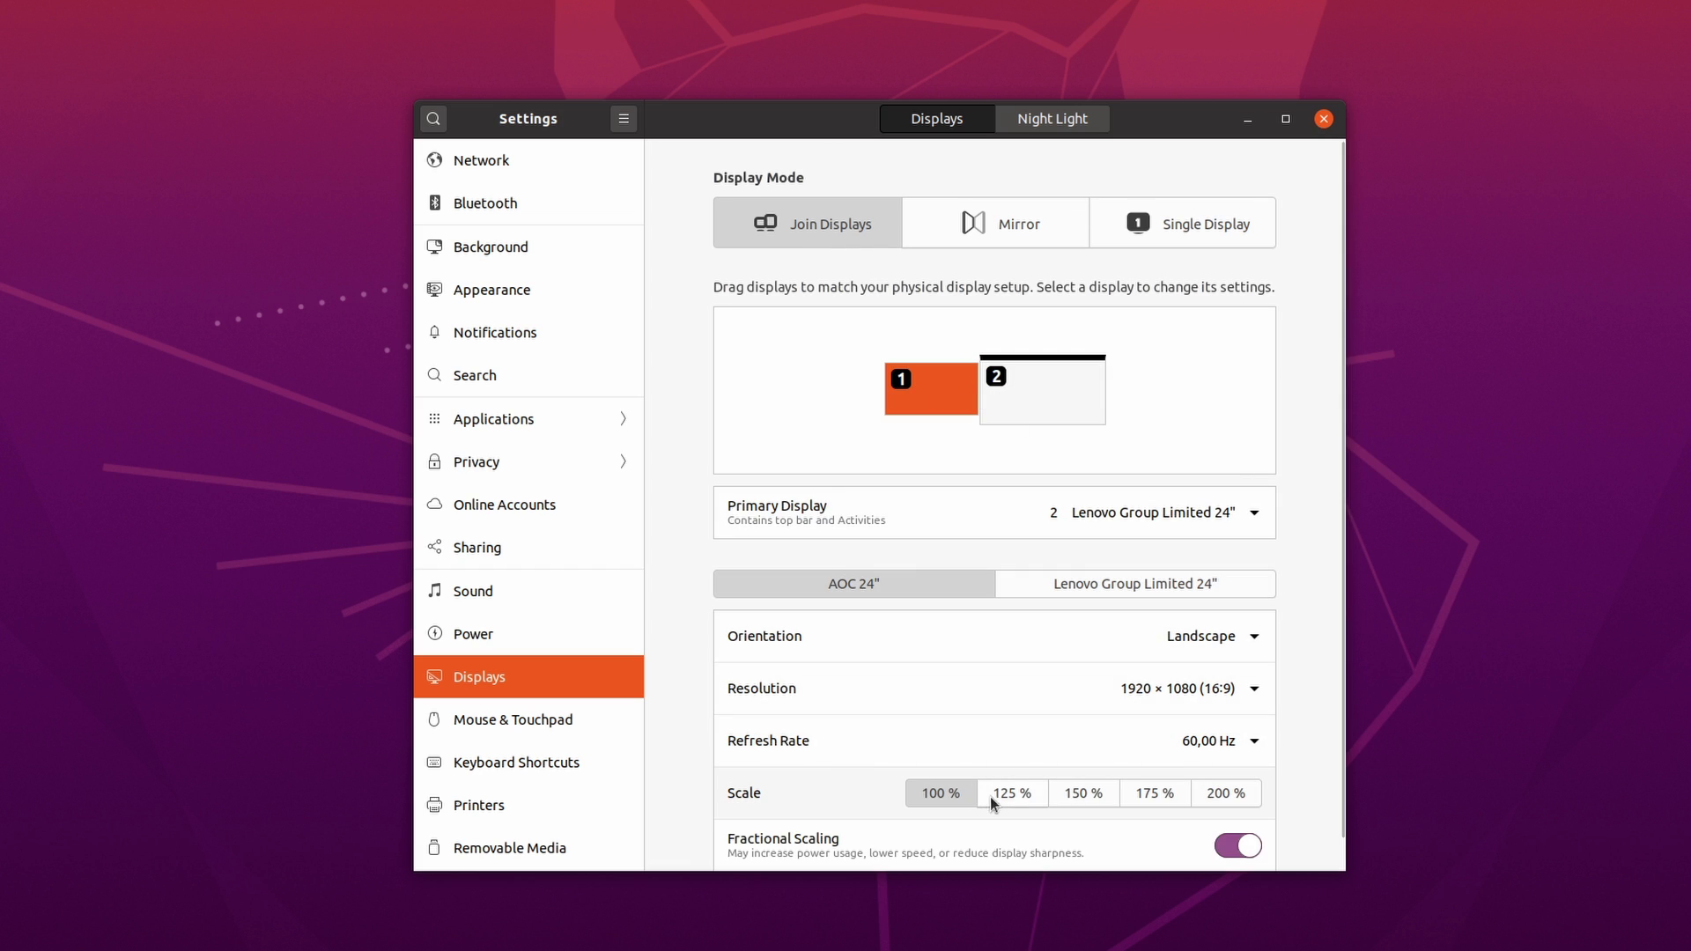
pyautogui.click(1240, 847)
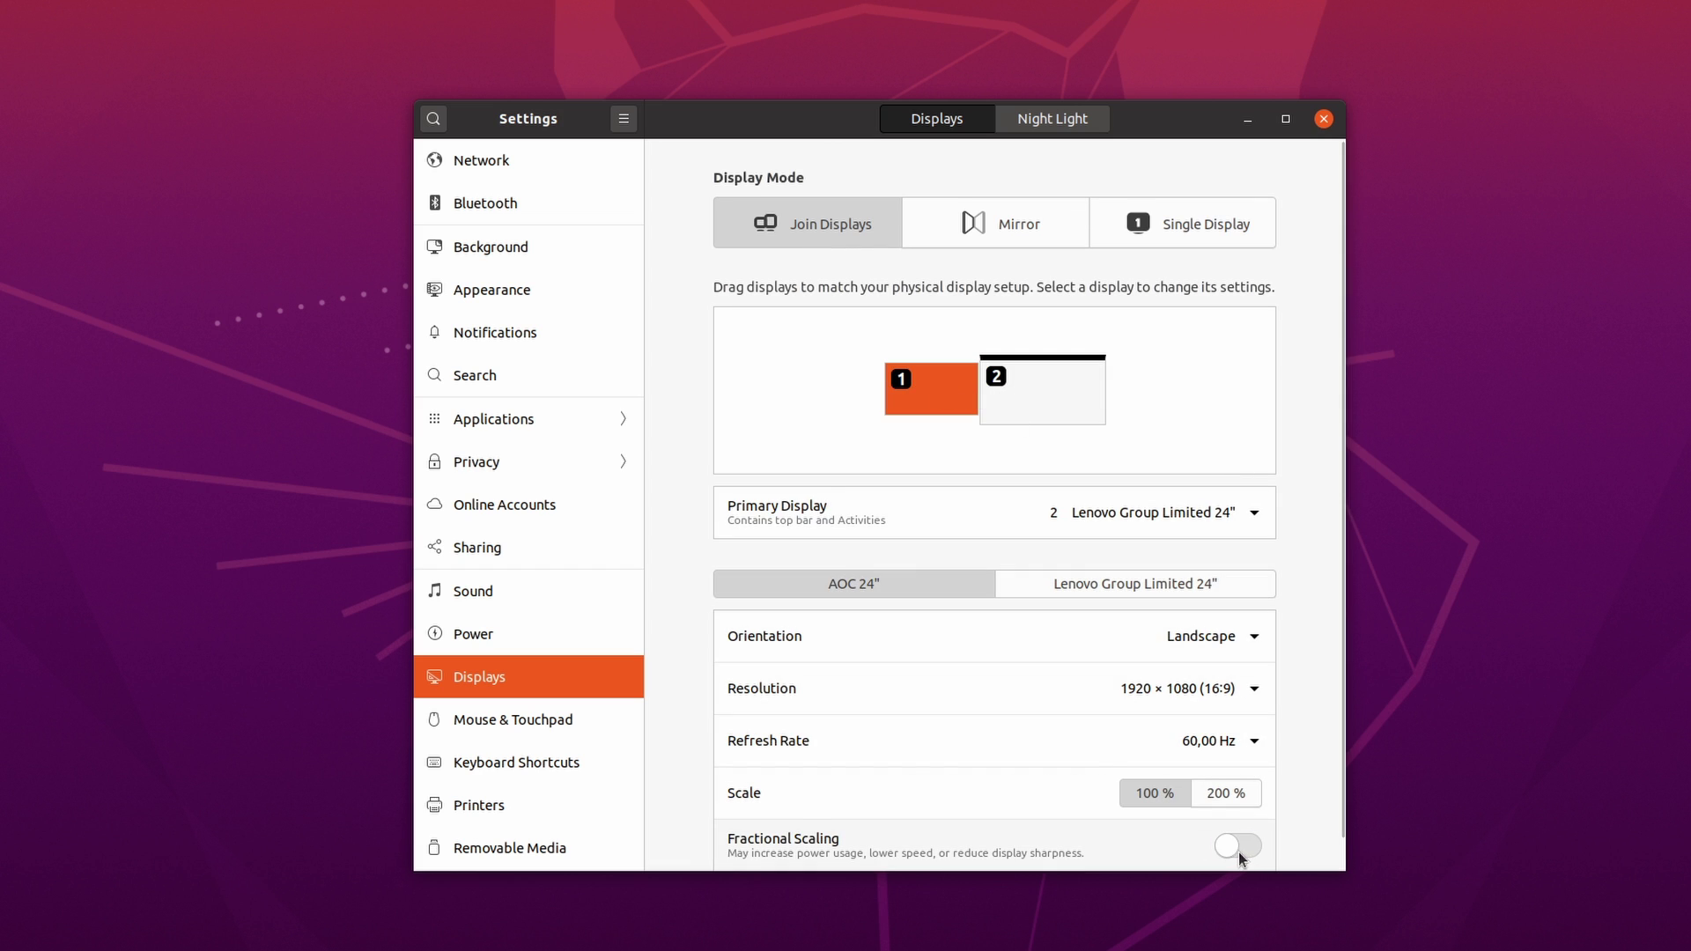
pyautogui.click(1023, 416)
pyautogui.click(1245, 798)
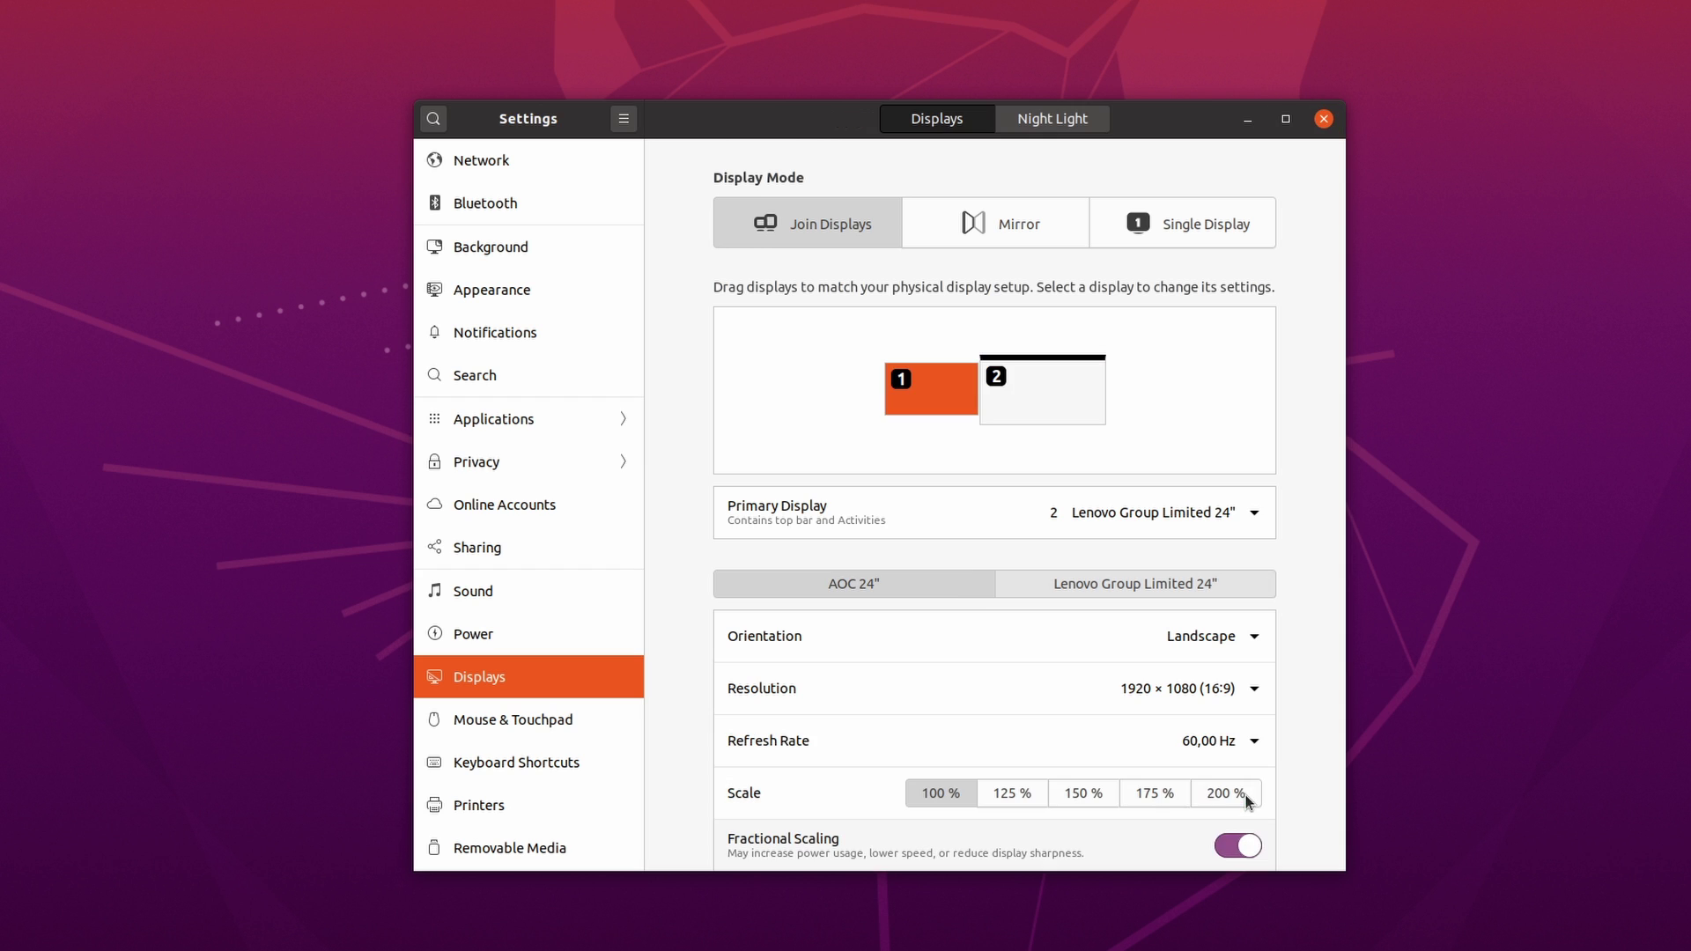
# - Try the AOC display at 125, 150, 200, 175 and 150 %, then return it to 100 %
pyautogui.click(1031, 795)
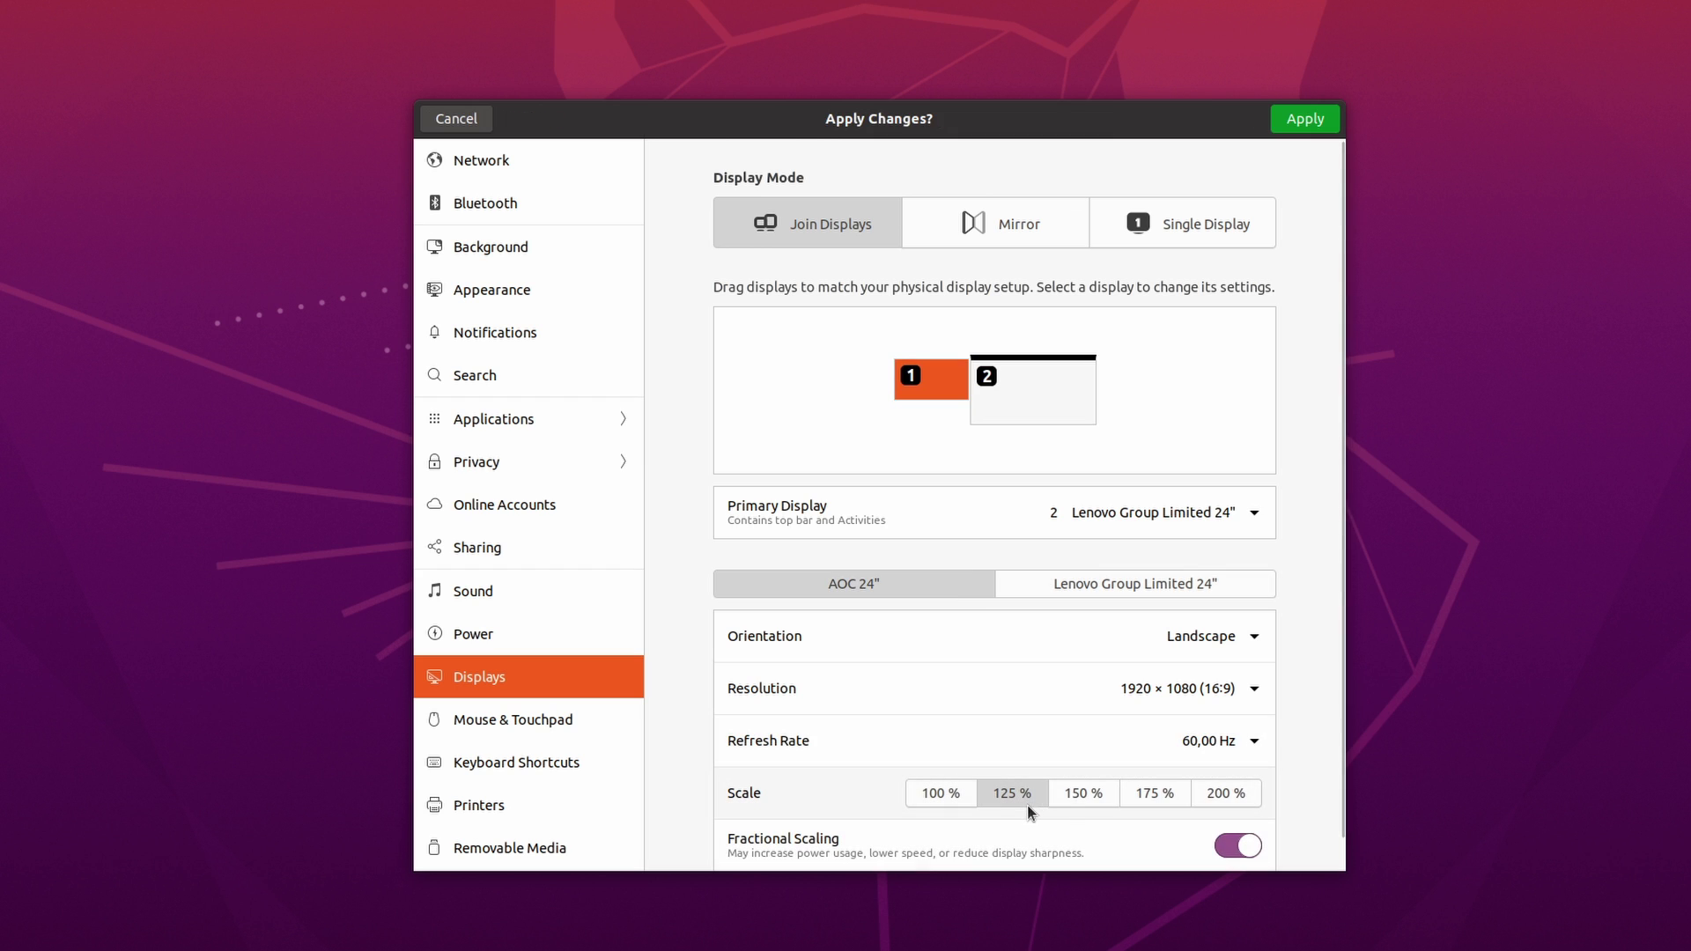
pyautogui.click(1081, 791)
pyautogui.click(1225, 791)
pyautogui.click(1155, 791)
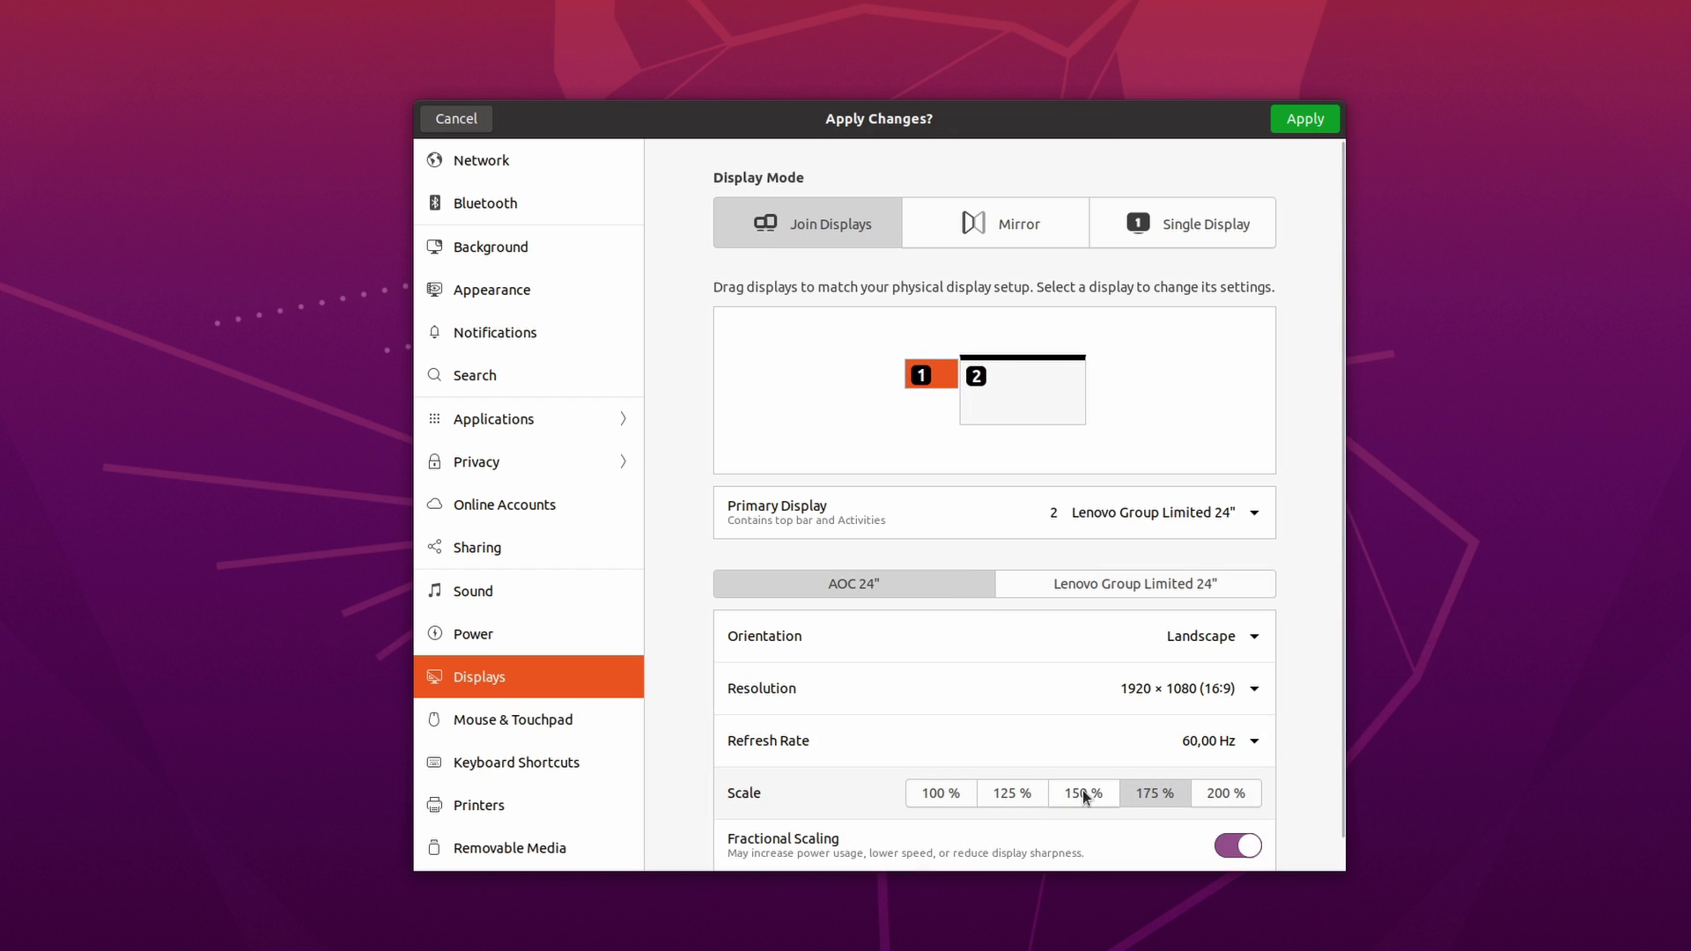
pyautogui.click(1081, 790)
pyautogui.click(1007, 791)
pyautogui.click(941, 794)
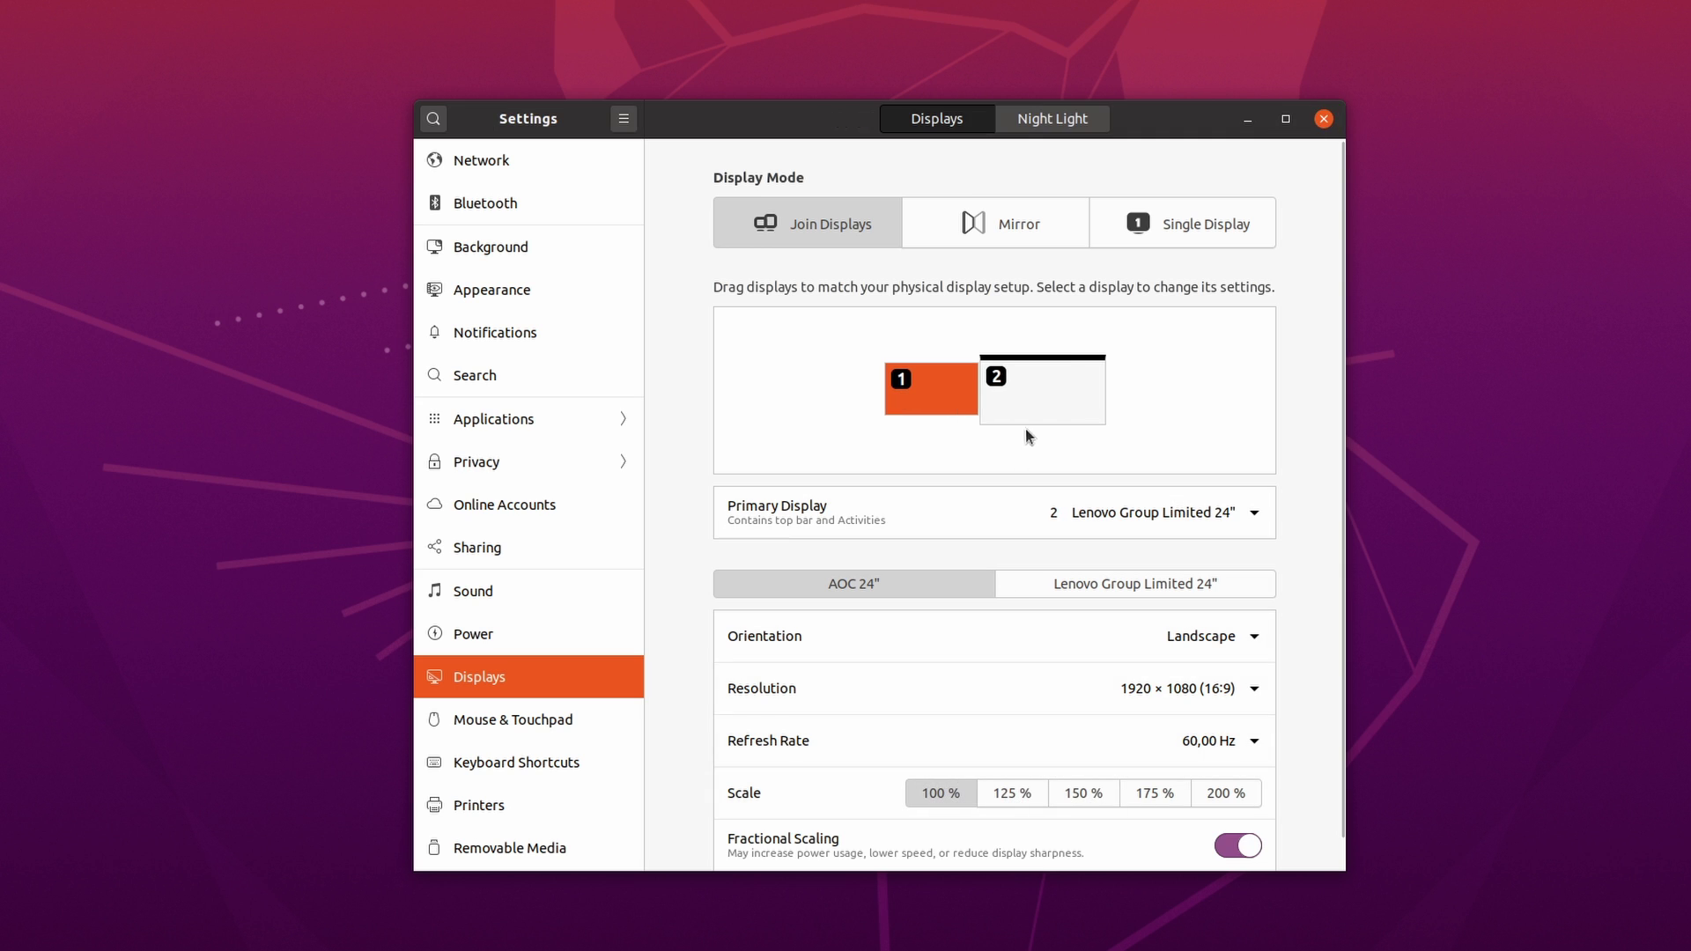
# - Try the Lenovo display from 125 % up to 200 %, settling on 125 %
pyautogui.click(1025, 405)
pyautogui.click(1013, 740)
pyautogui.click(1087, 741)
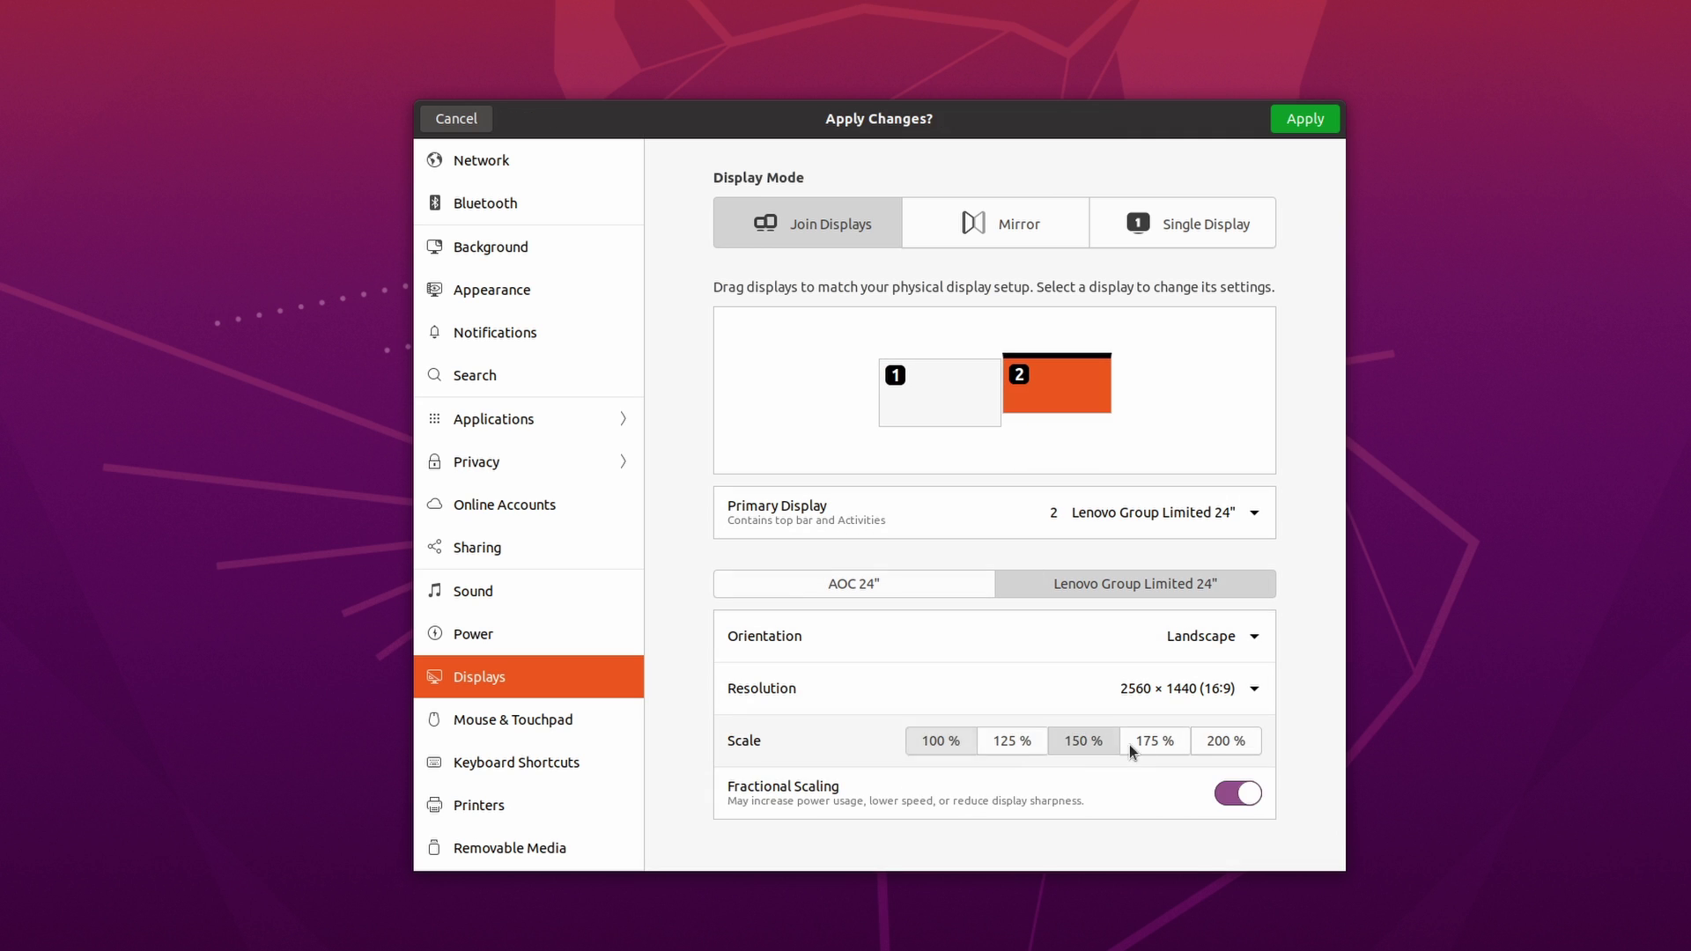
pyautogui.click(1161, 739)
pyautogui.click(1223, 741)
pyautogui.click(1009, 744)
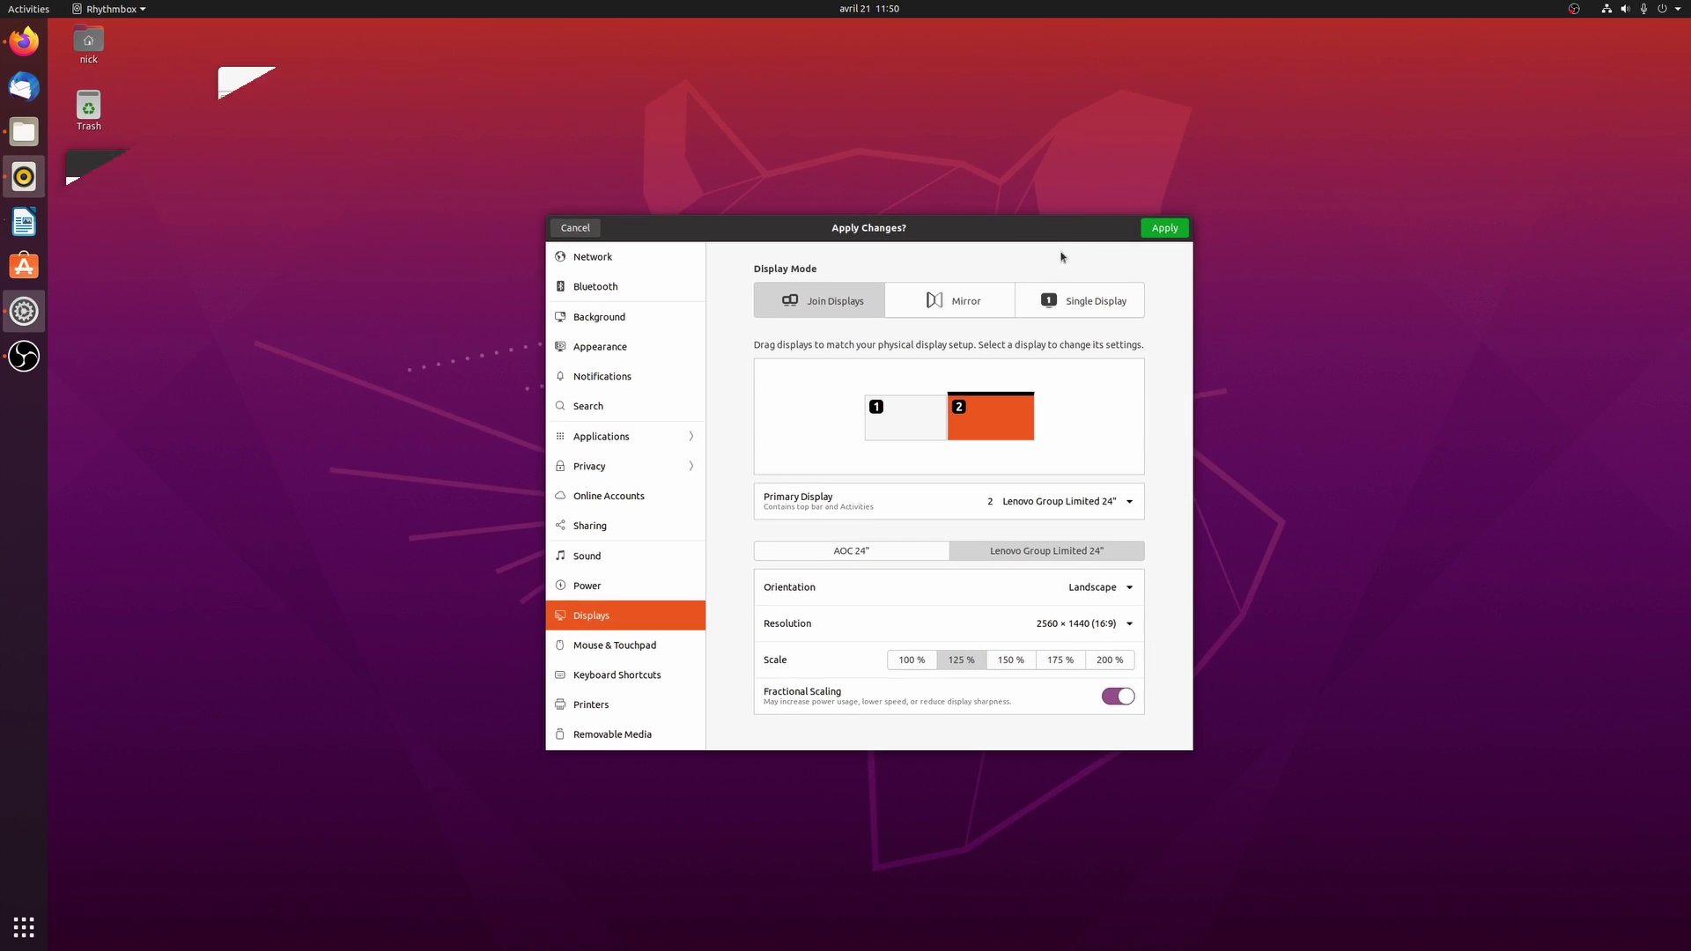
pyautogui.press('super')
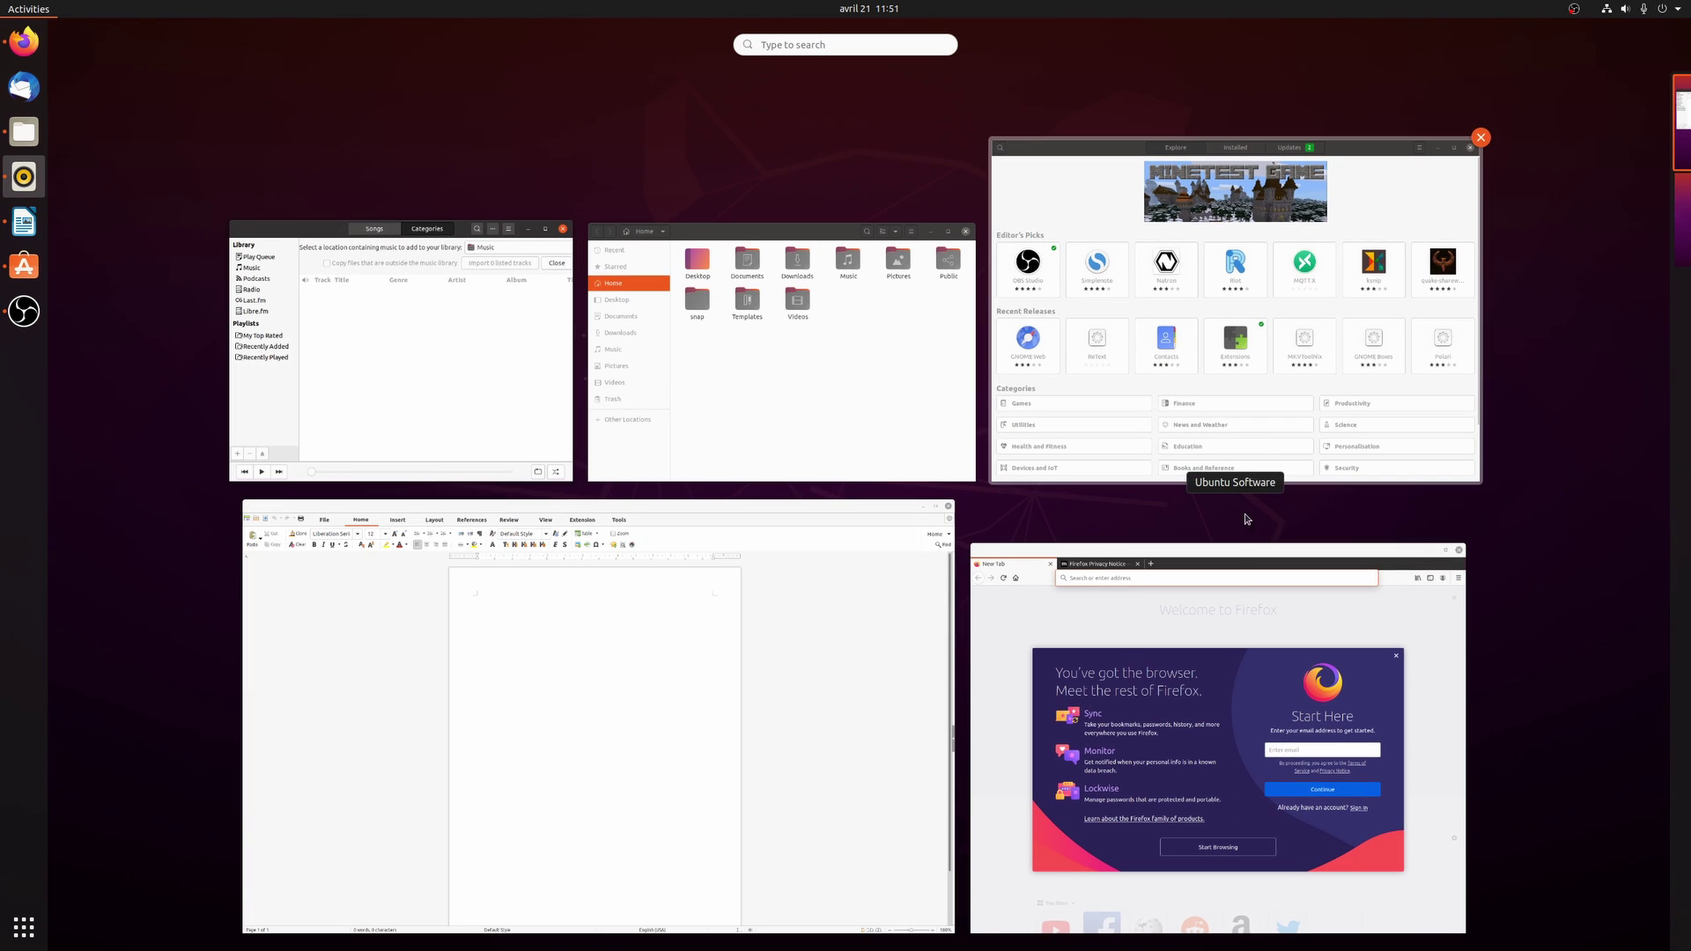
# - Switch between the LibreOffice Writer, Files and Ubuntu Software windows from the Activities overview
pyautogui.click(779, 651)
pyautogui.click(23, 928)
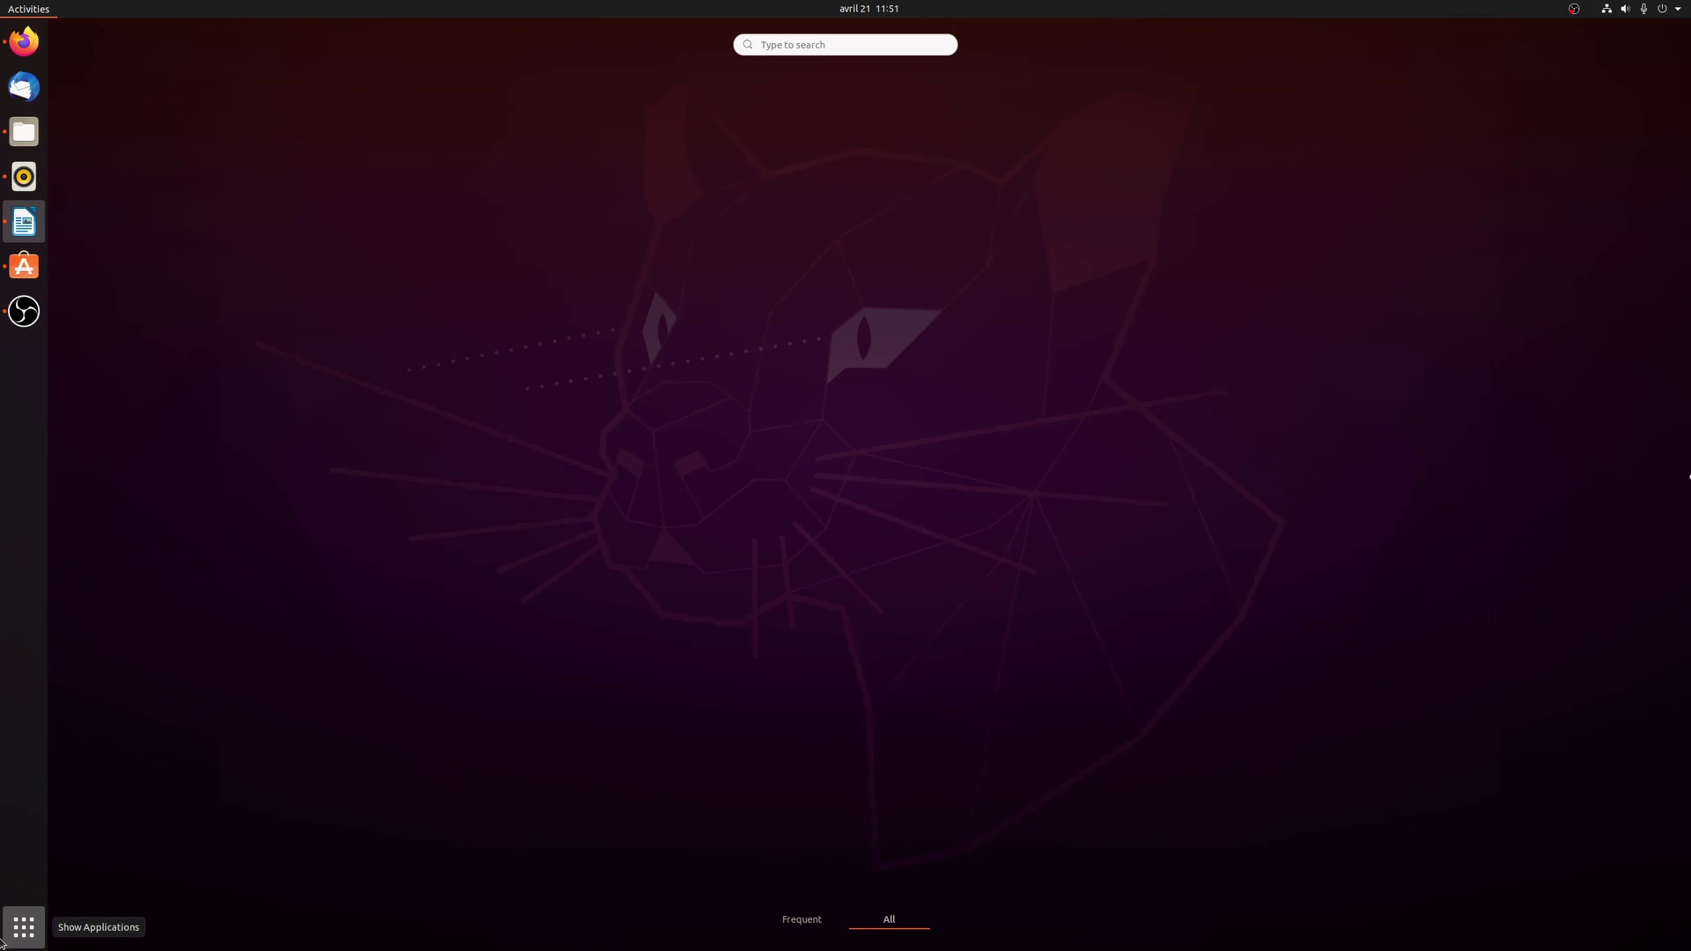
pyautogui.click(801, 601)
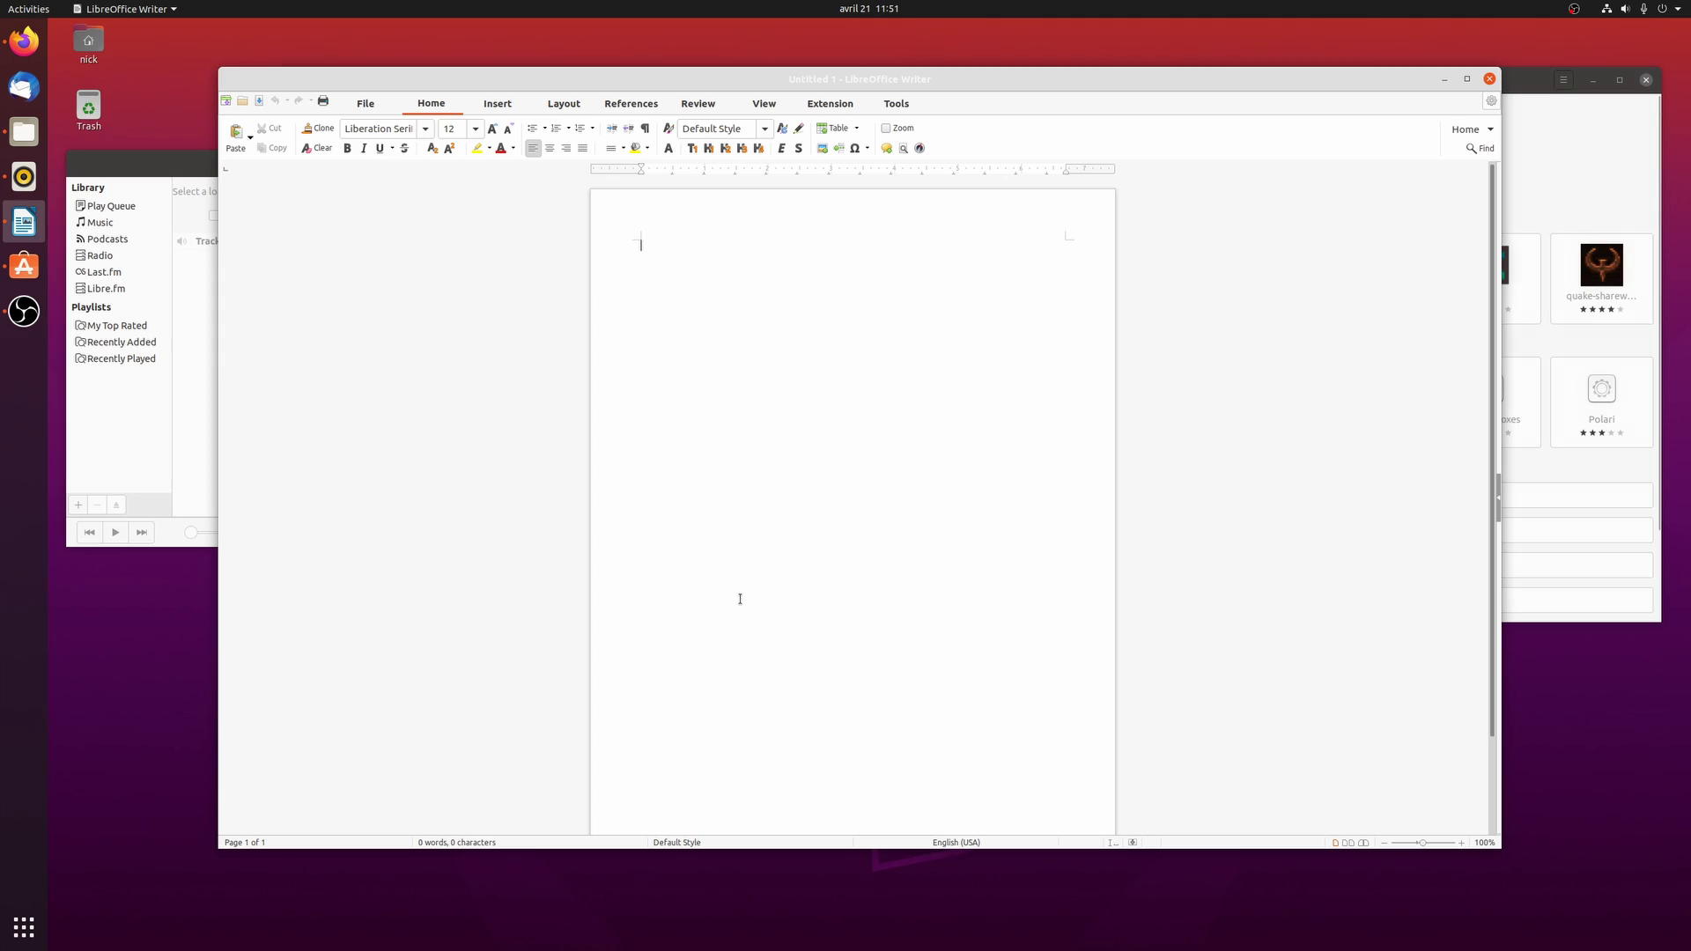
pyautogui.press('super')
pyautogui.click(748, 331)
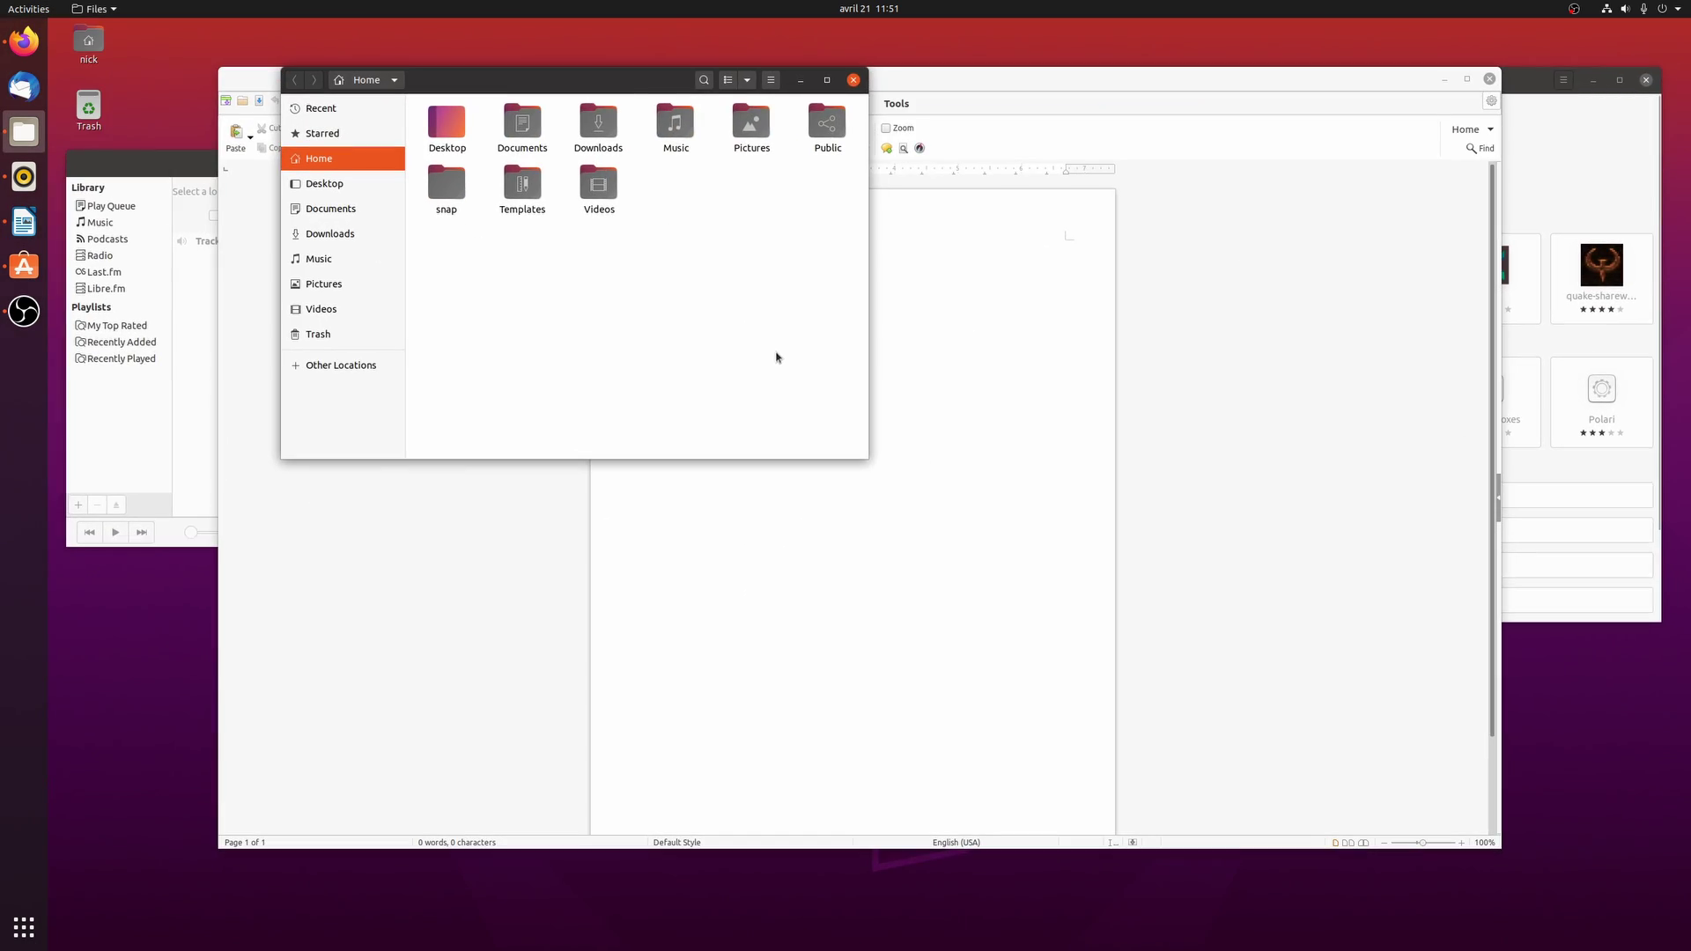
pyautogui.press('super')
pyautogui.click(1188, 255)
# - Close the Ubuntu Software and Files windows from the overview
pyautogui.press('super')
pyautogui.press('super')
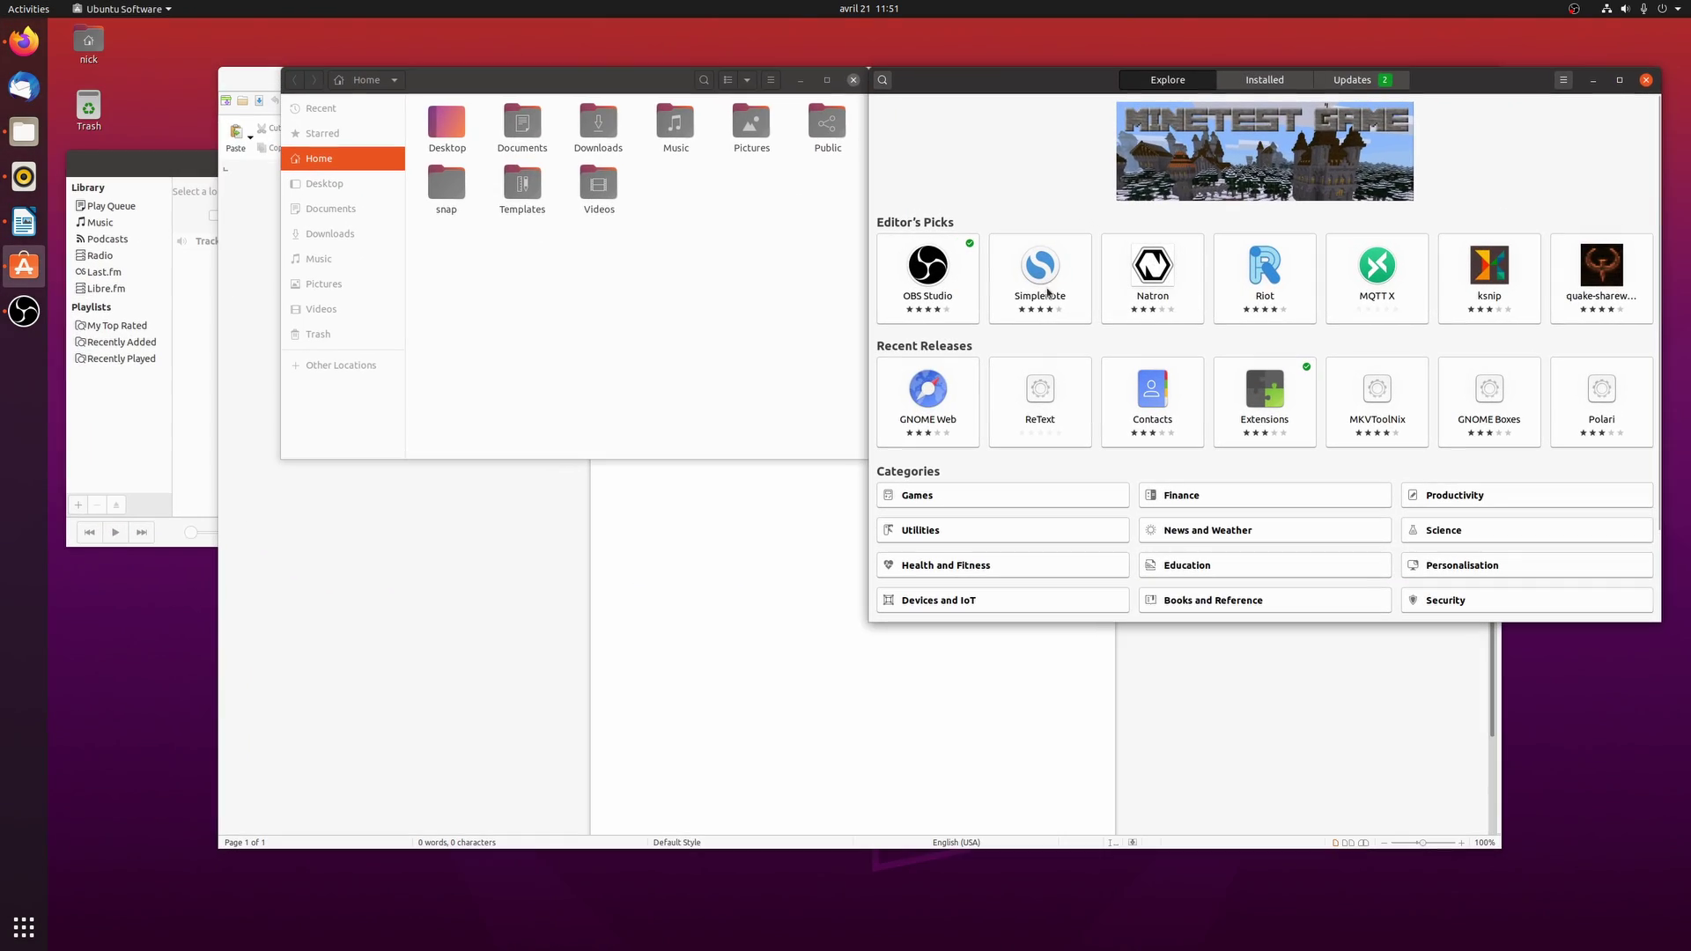
pyautogui.press('super')
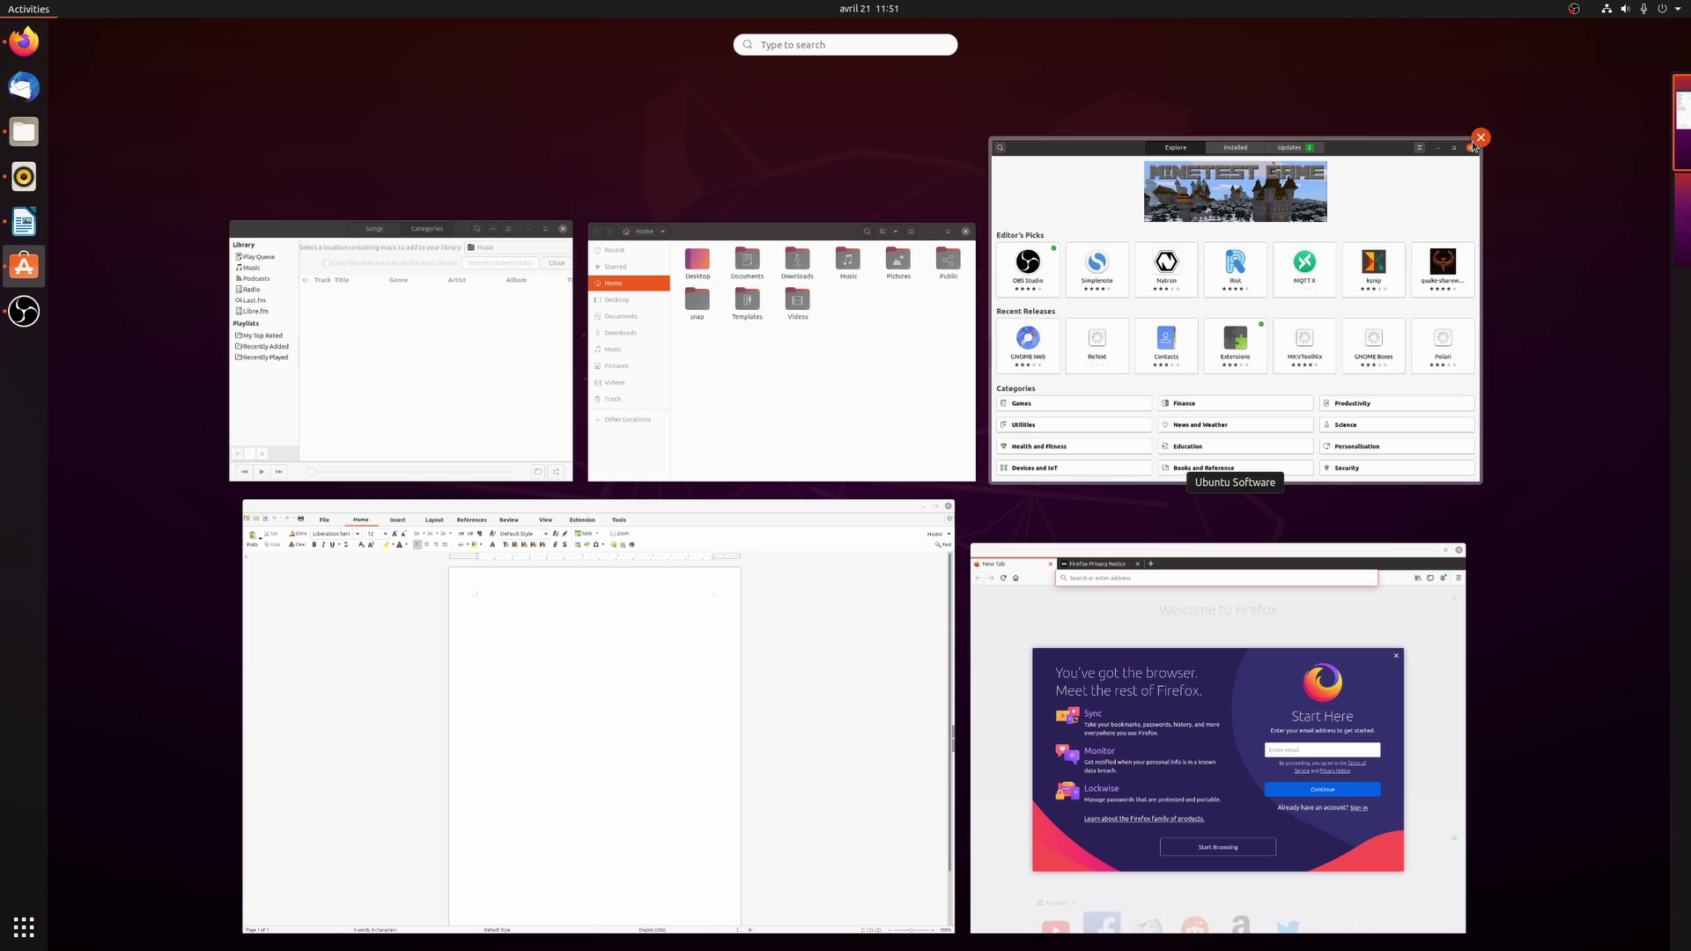
pyautogui.click(1476, 142)
pyautogui.click(972, 227)
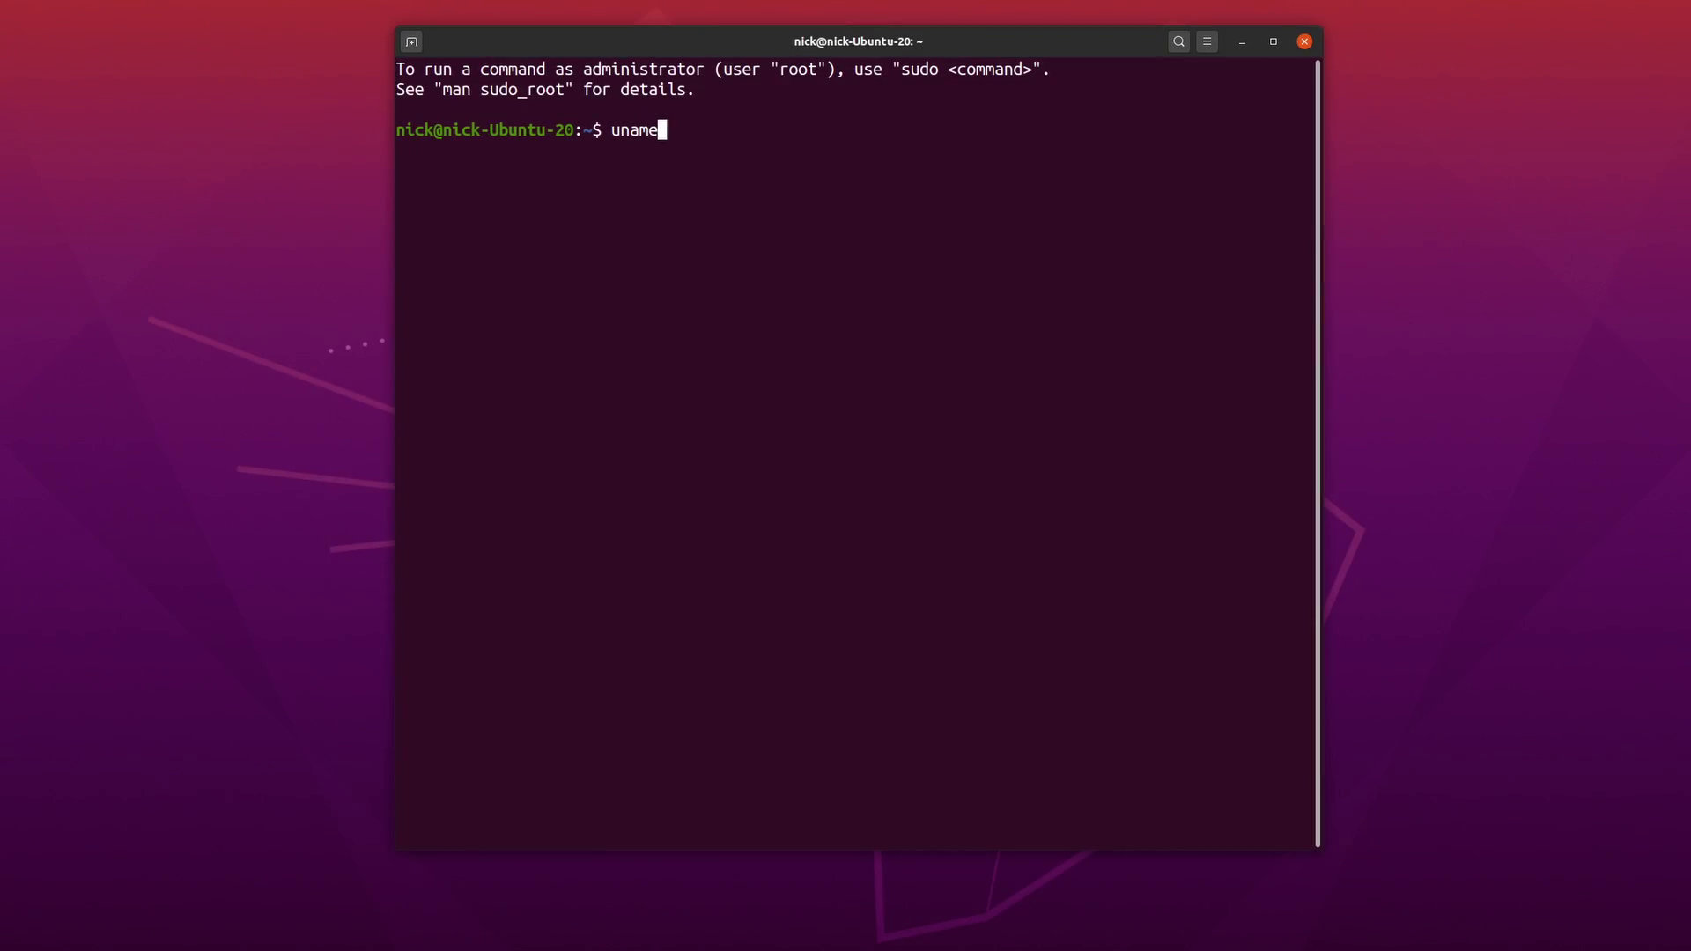
# - Run uname -r to show the kernel release 5.4.0-25-lowlatency
pyautogui.press('Return')
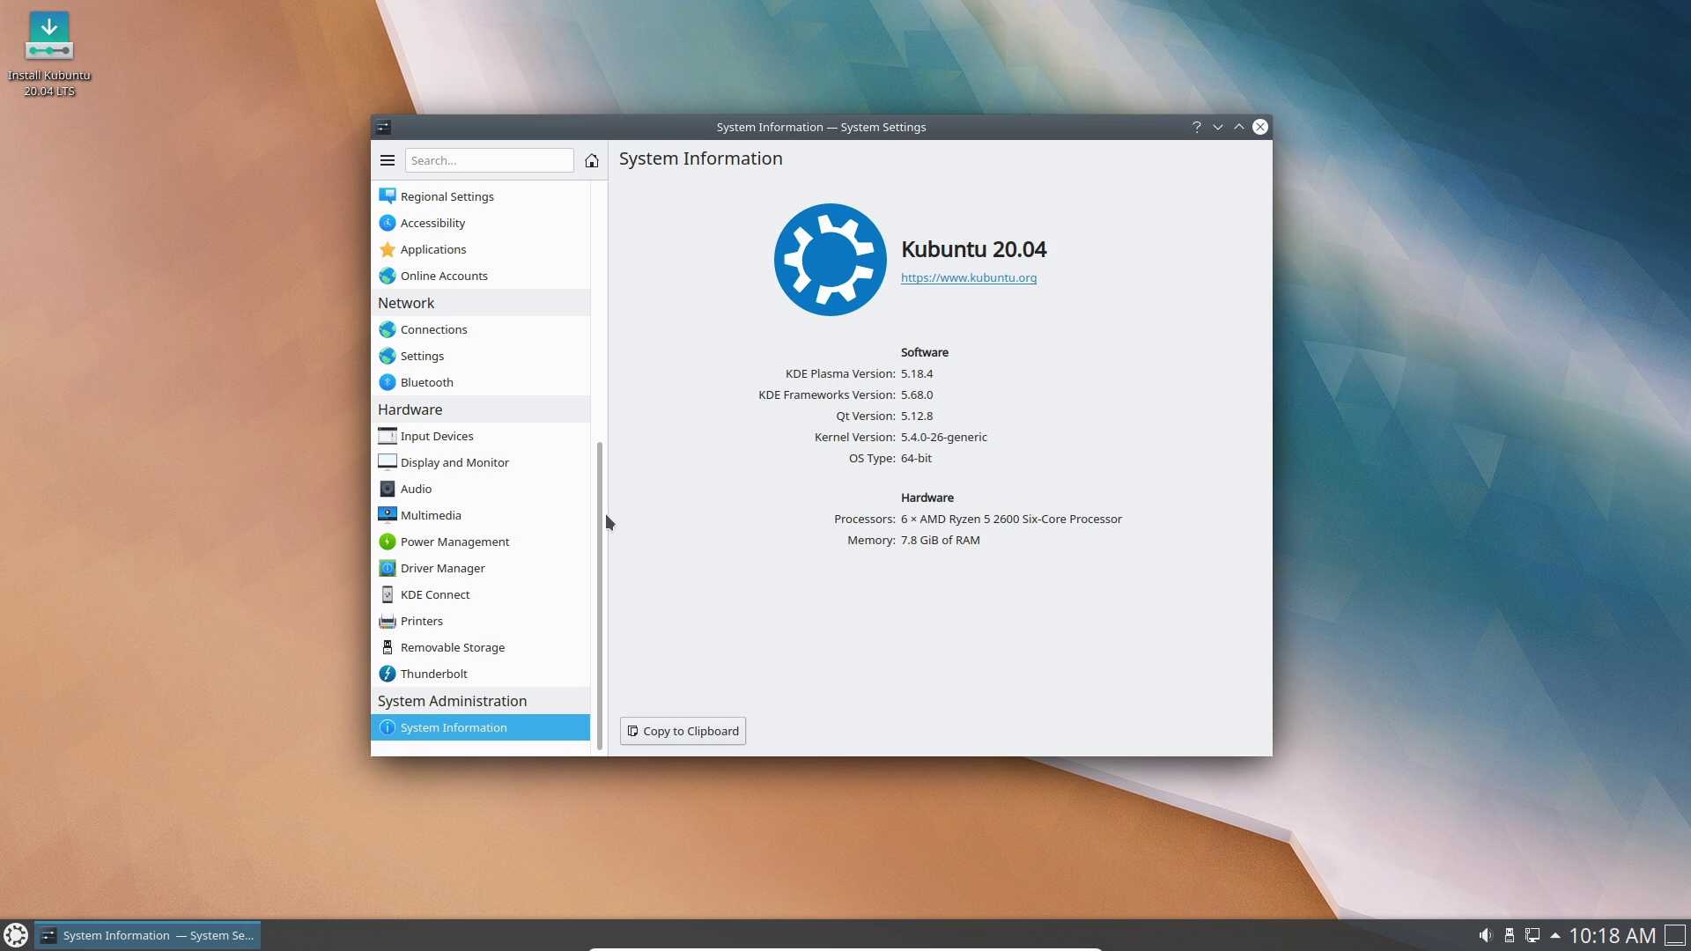
# - Scroll through the Kubuntu System Settings sidebar, then close System Settings
pyautogui.moveTo(605, 514); pyautogui.dragTo(600, 234)
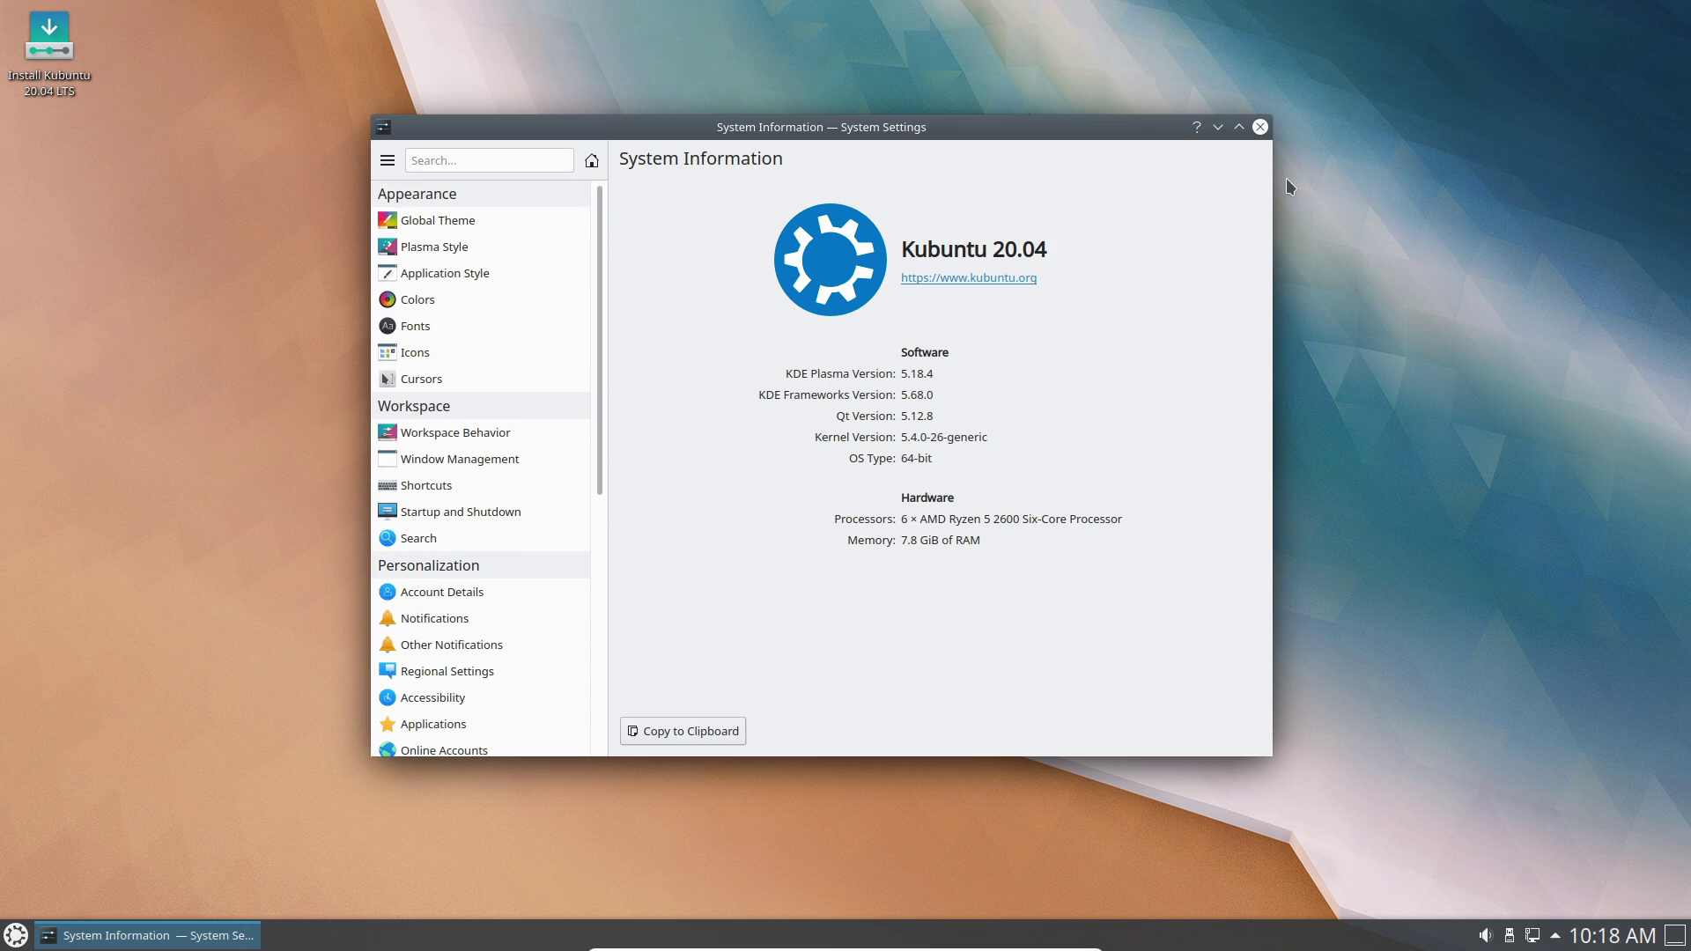
pyautogui.click(1259, 129)
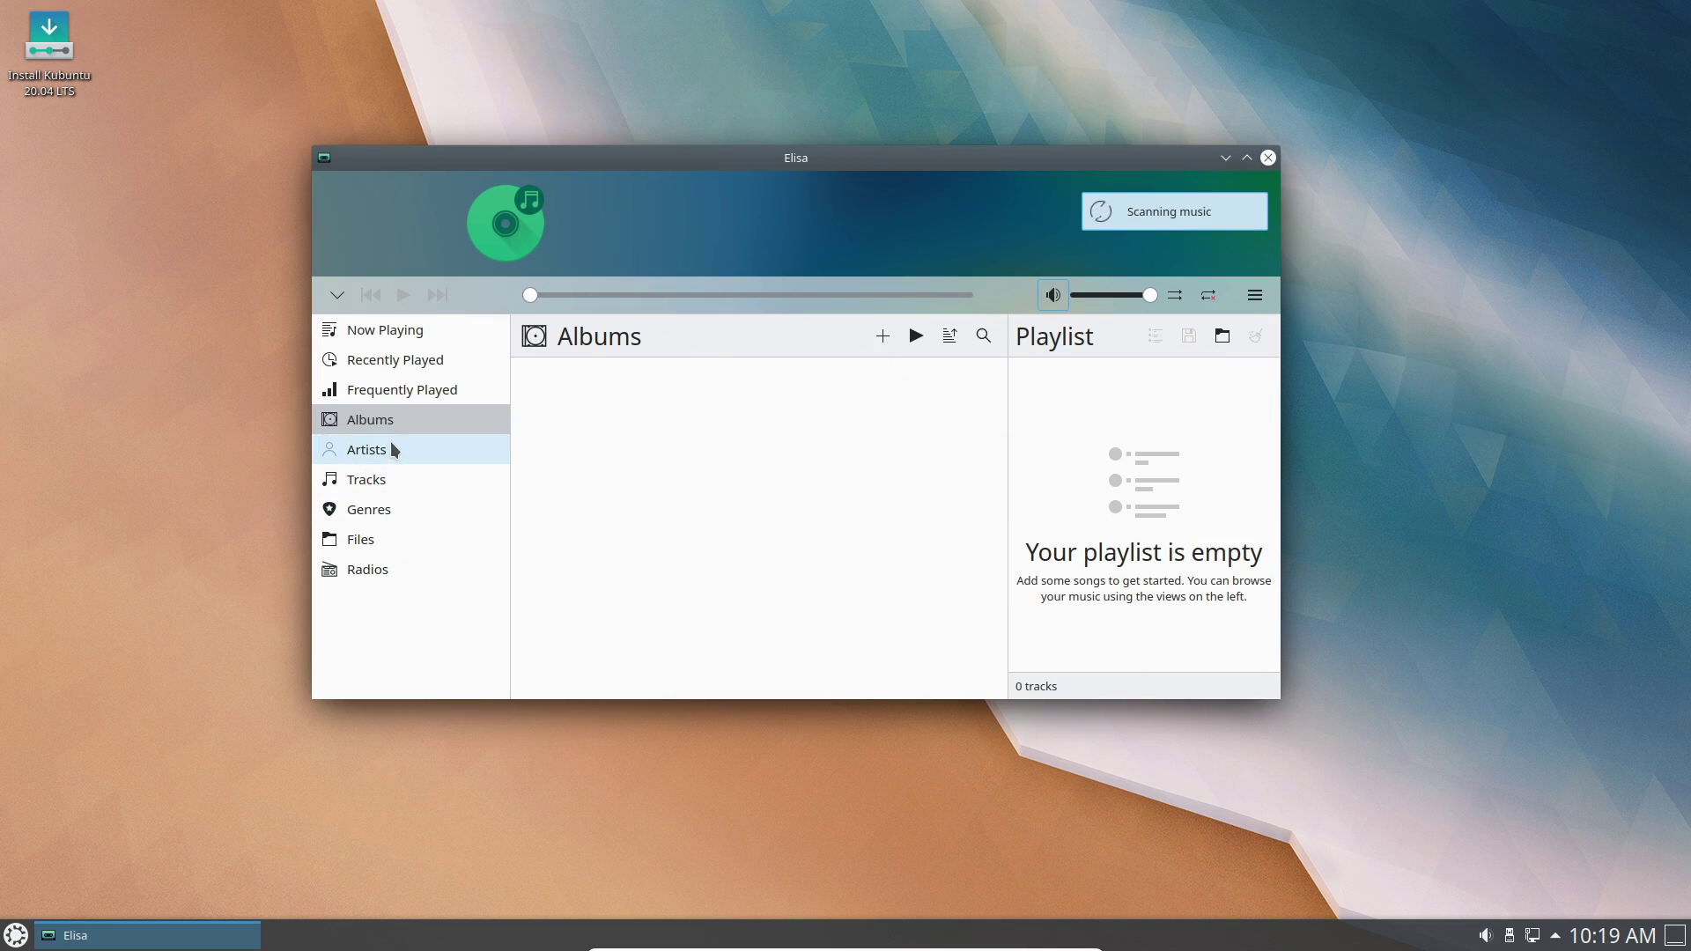
pyautogui.click(1255, 297)
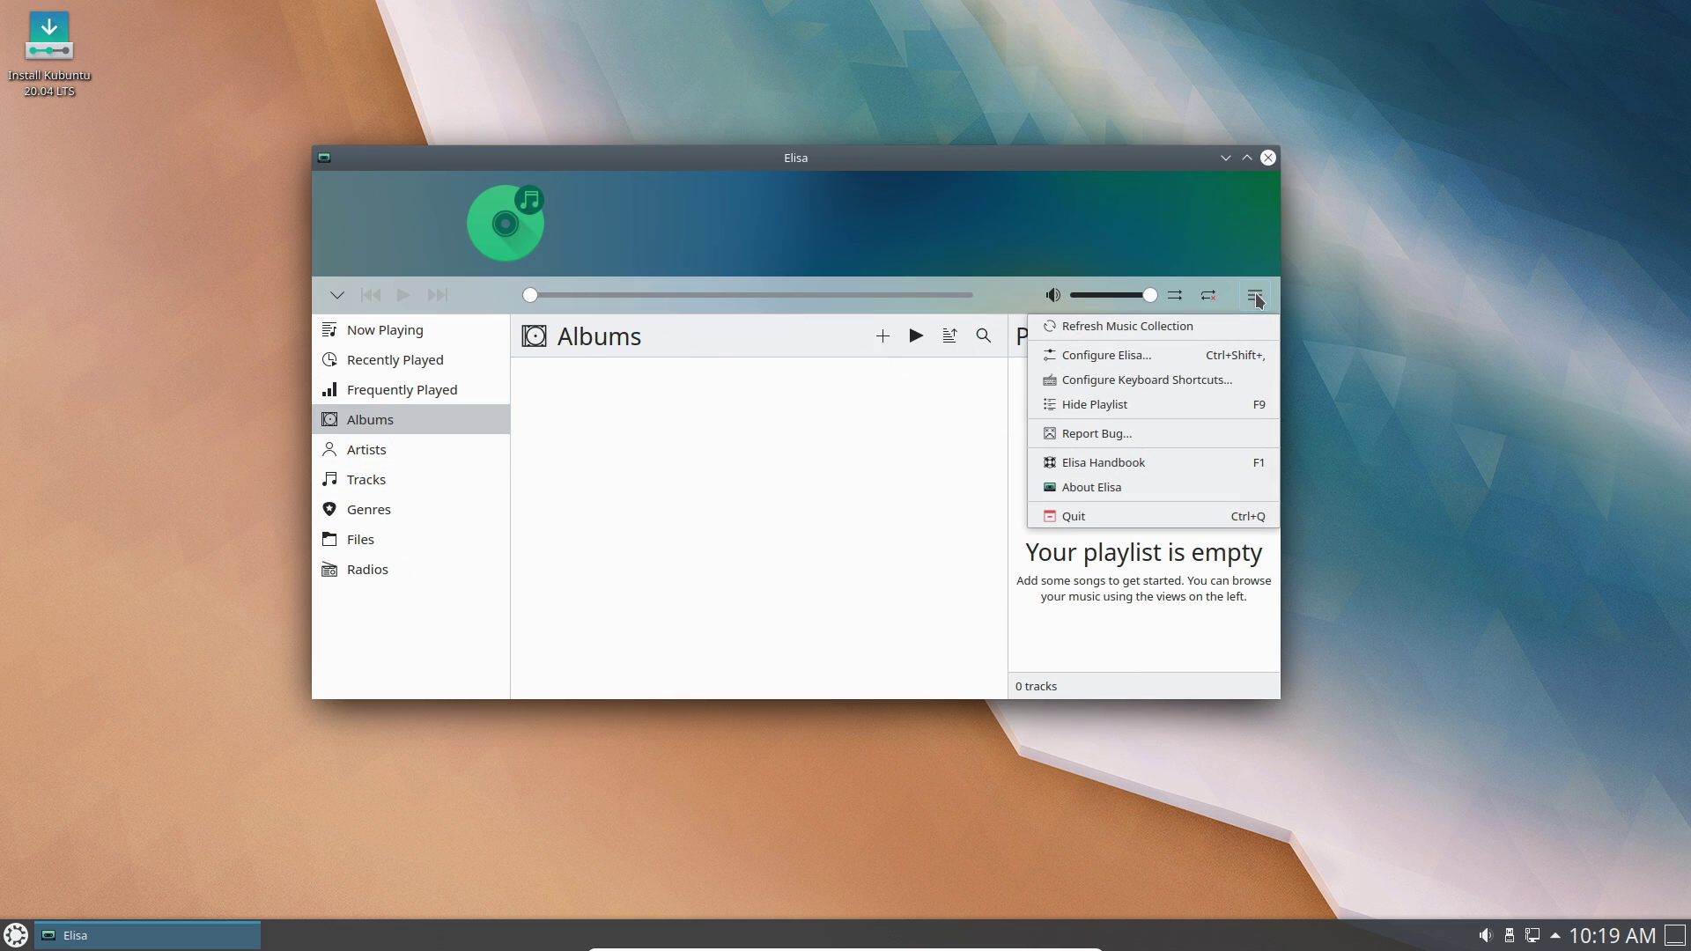
pyautogui.click(1156, 357)
pyautogui.moveTo(1009, 339); pyautogui.dragTo(838, 243)
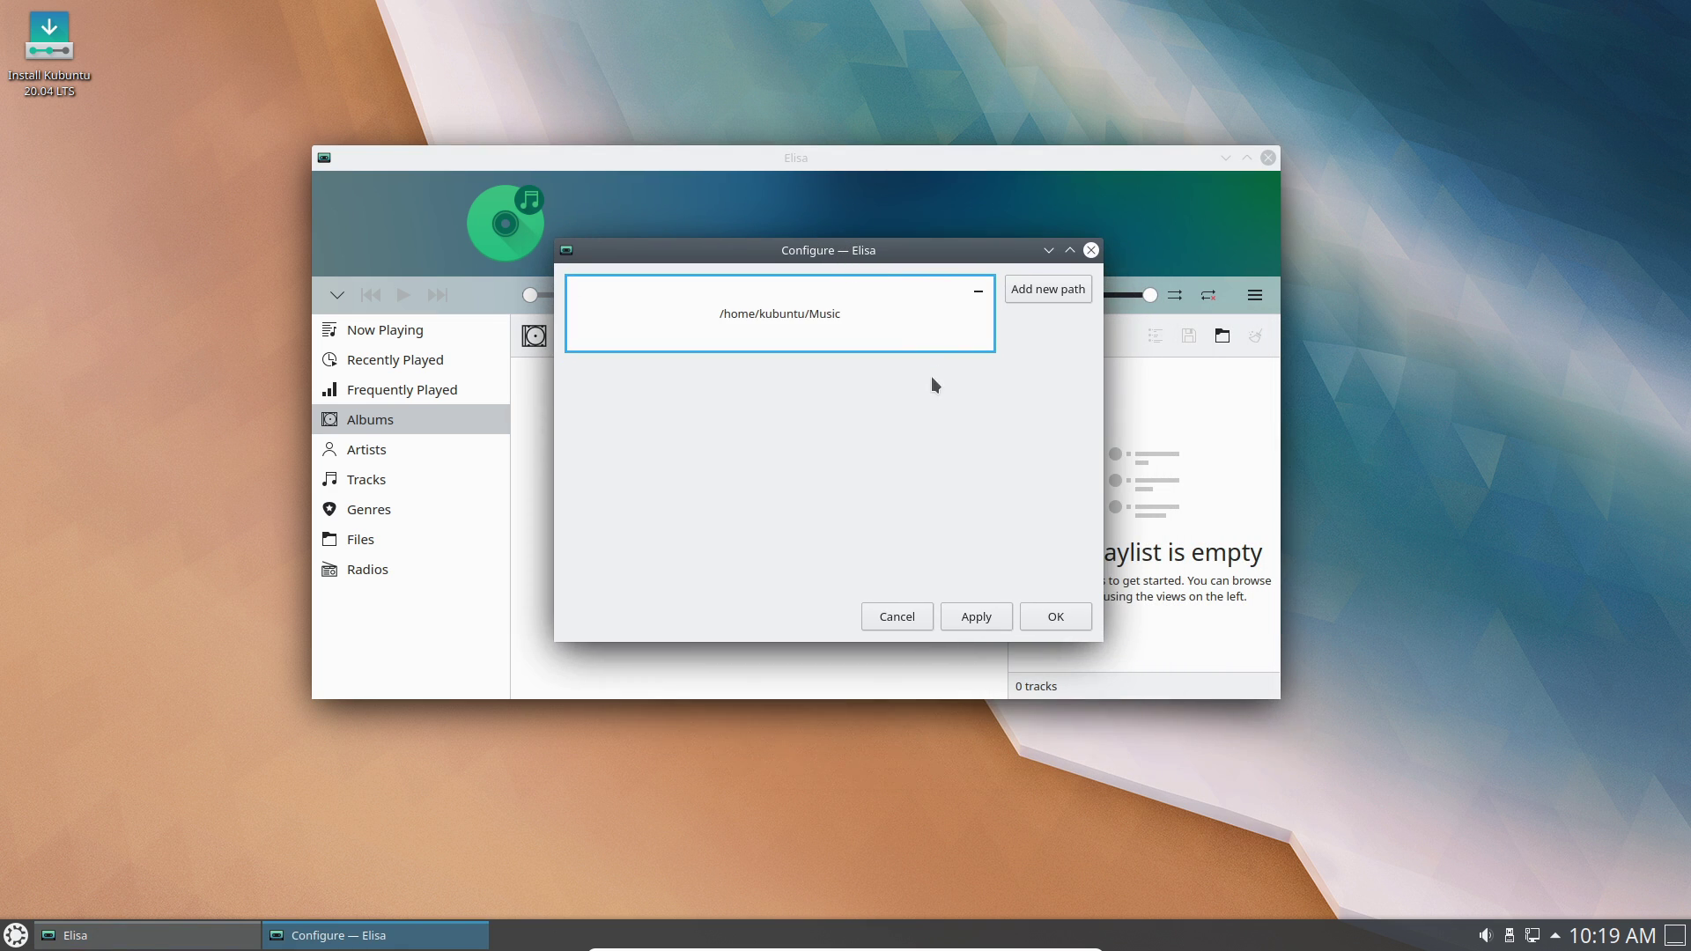
pyautogui.click(892, 616)
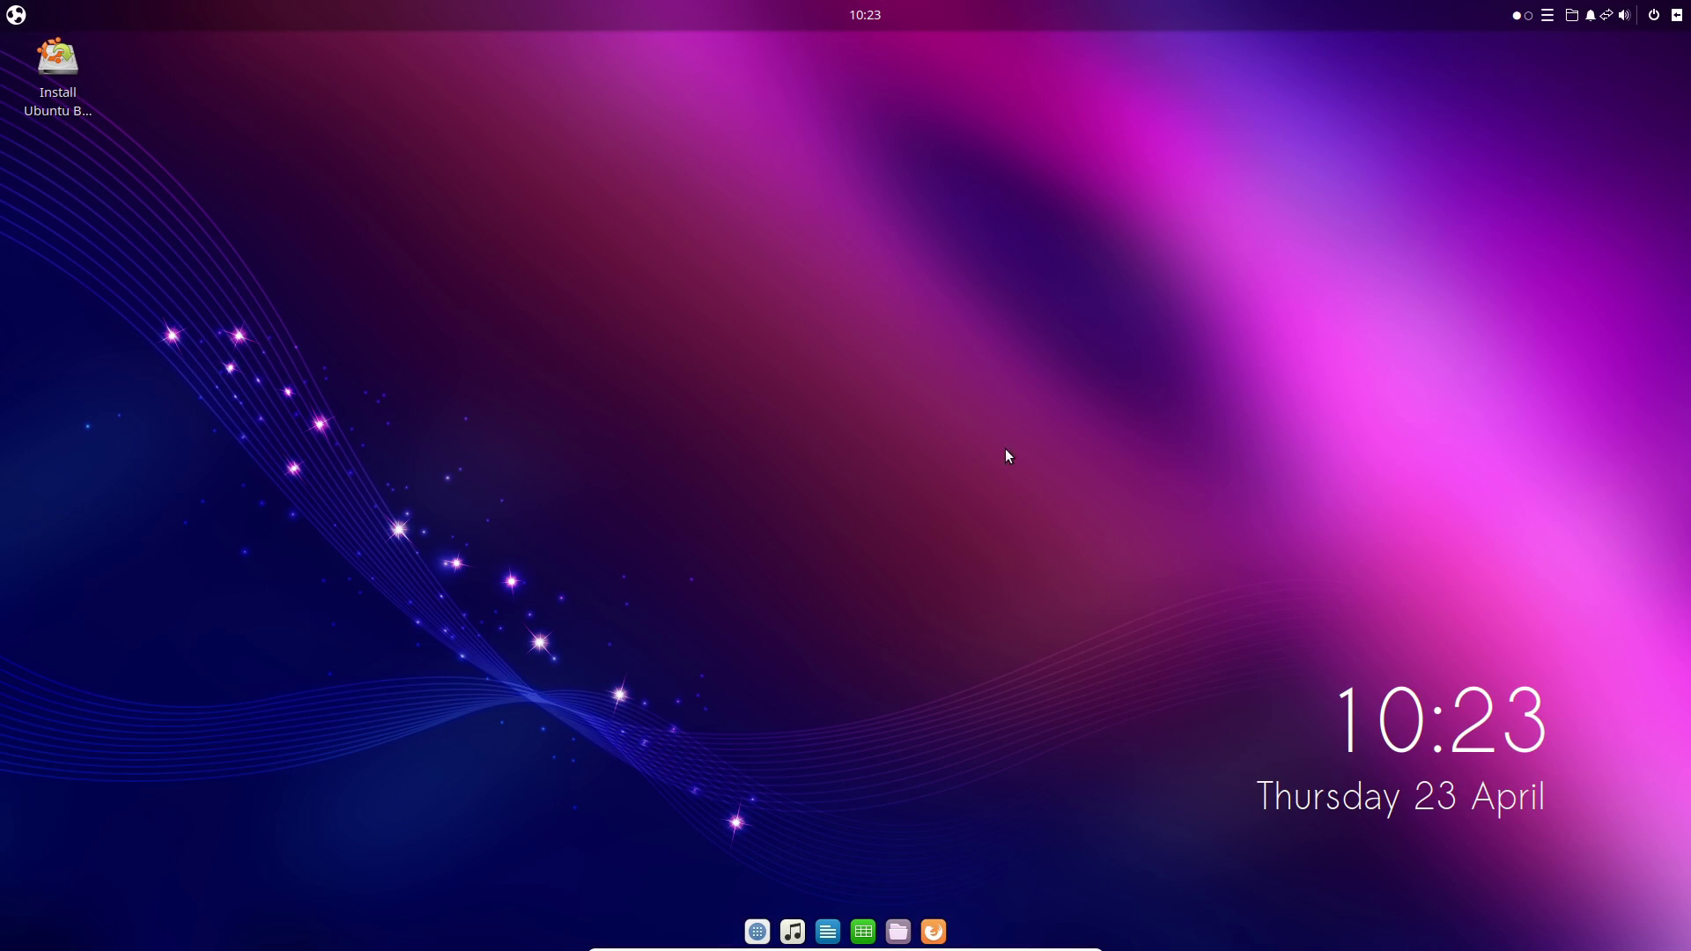
# - Browse the Budgie applications menu in both its icon grid and category list views
pyautogui.click(16, 15)
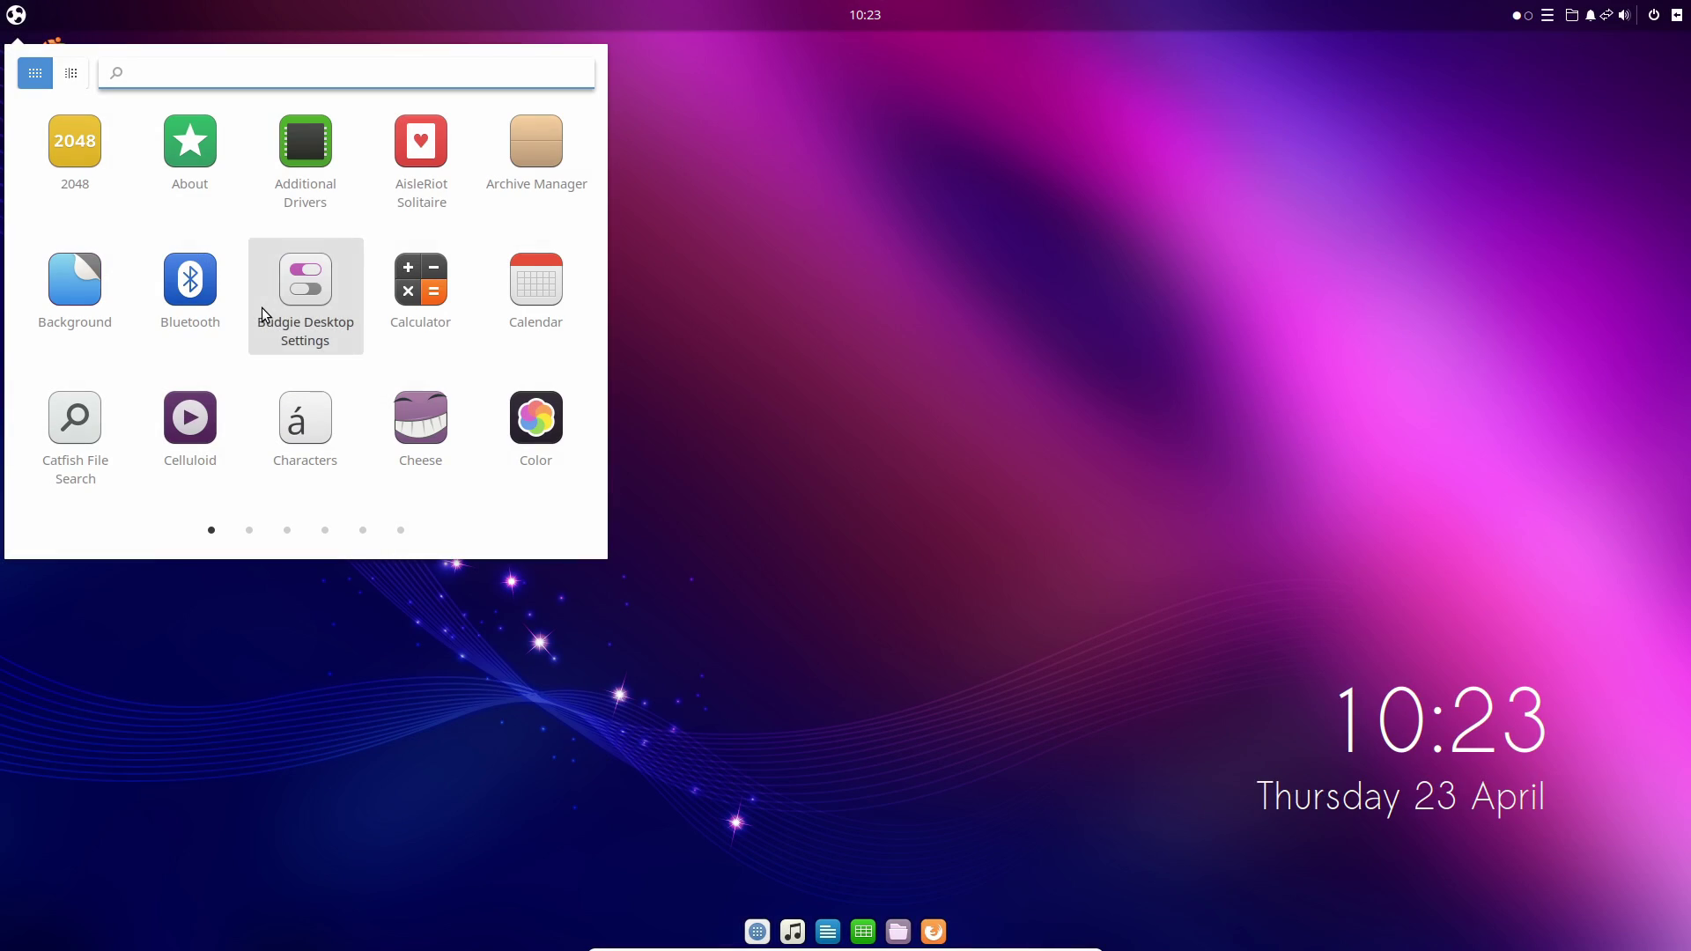
pyautogui.scroll(-1, 261, 308)
pyautogui.scroll(-3, 262, 308)
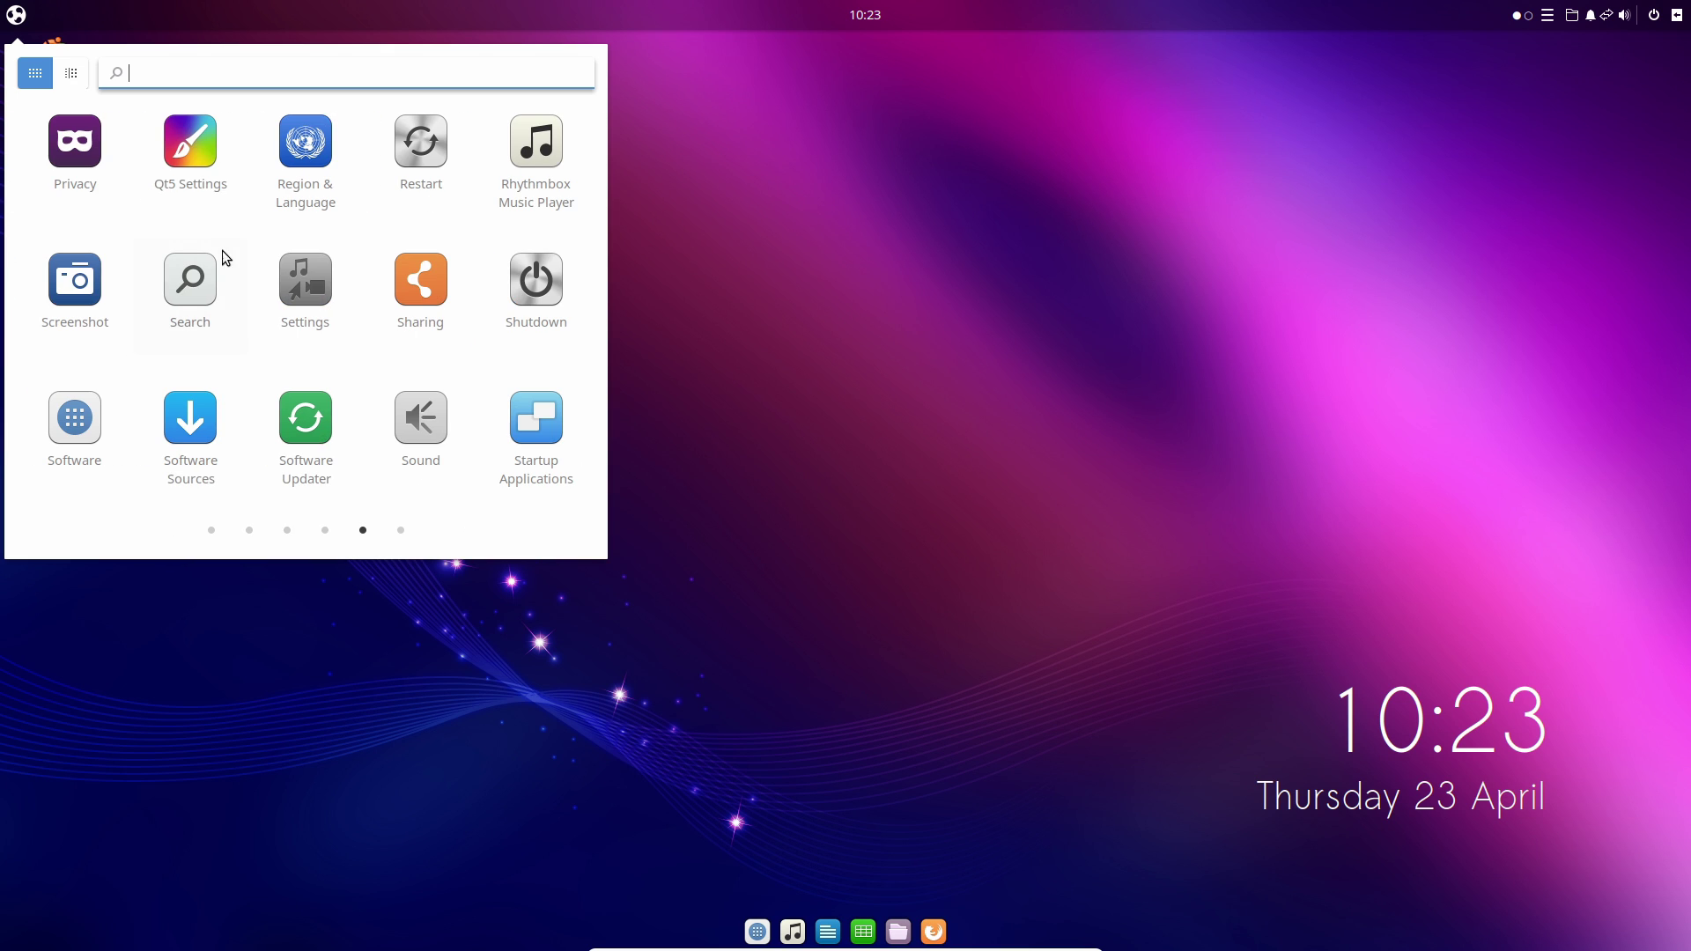
pyautogui.click(68, 76)
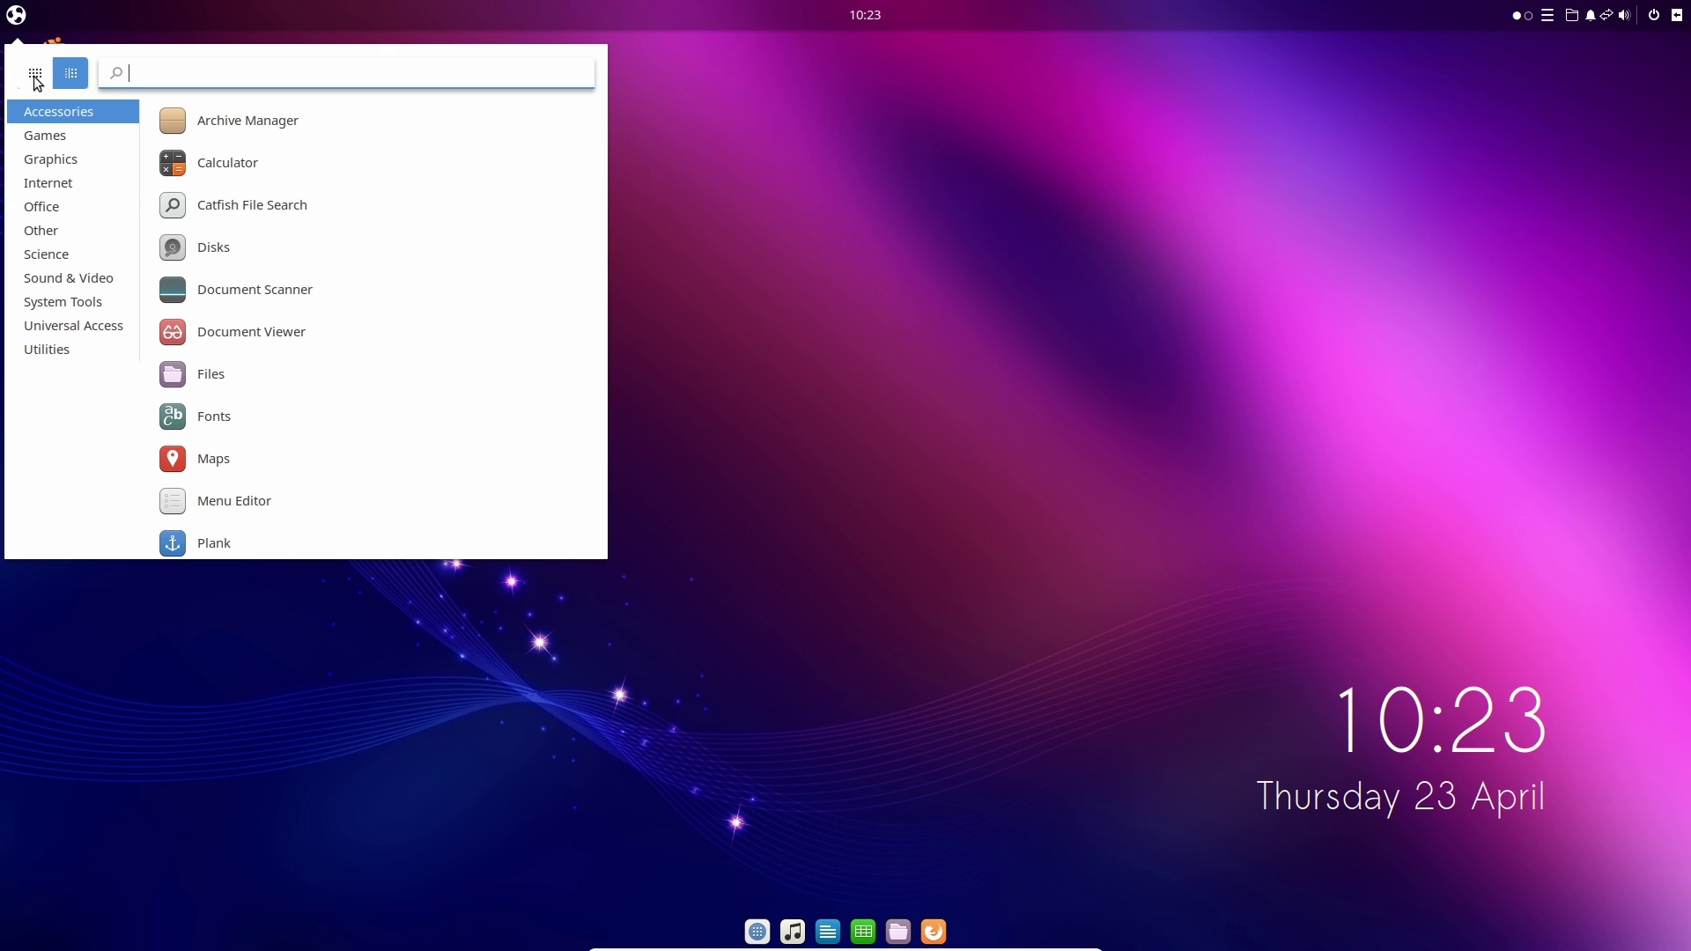
pyautogui.click(36, 76)
pyautogui.scroll(-1, 345, 314)
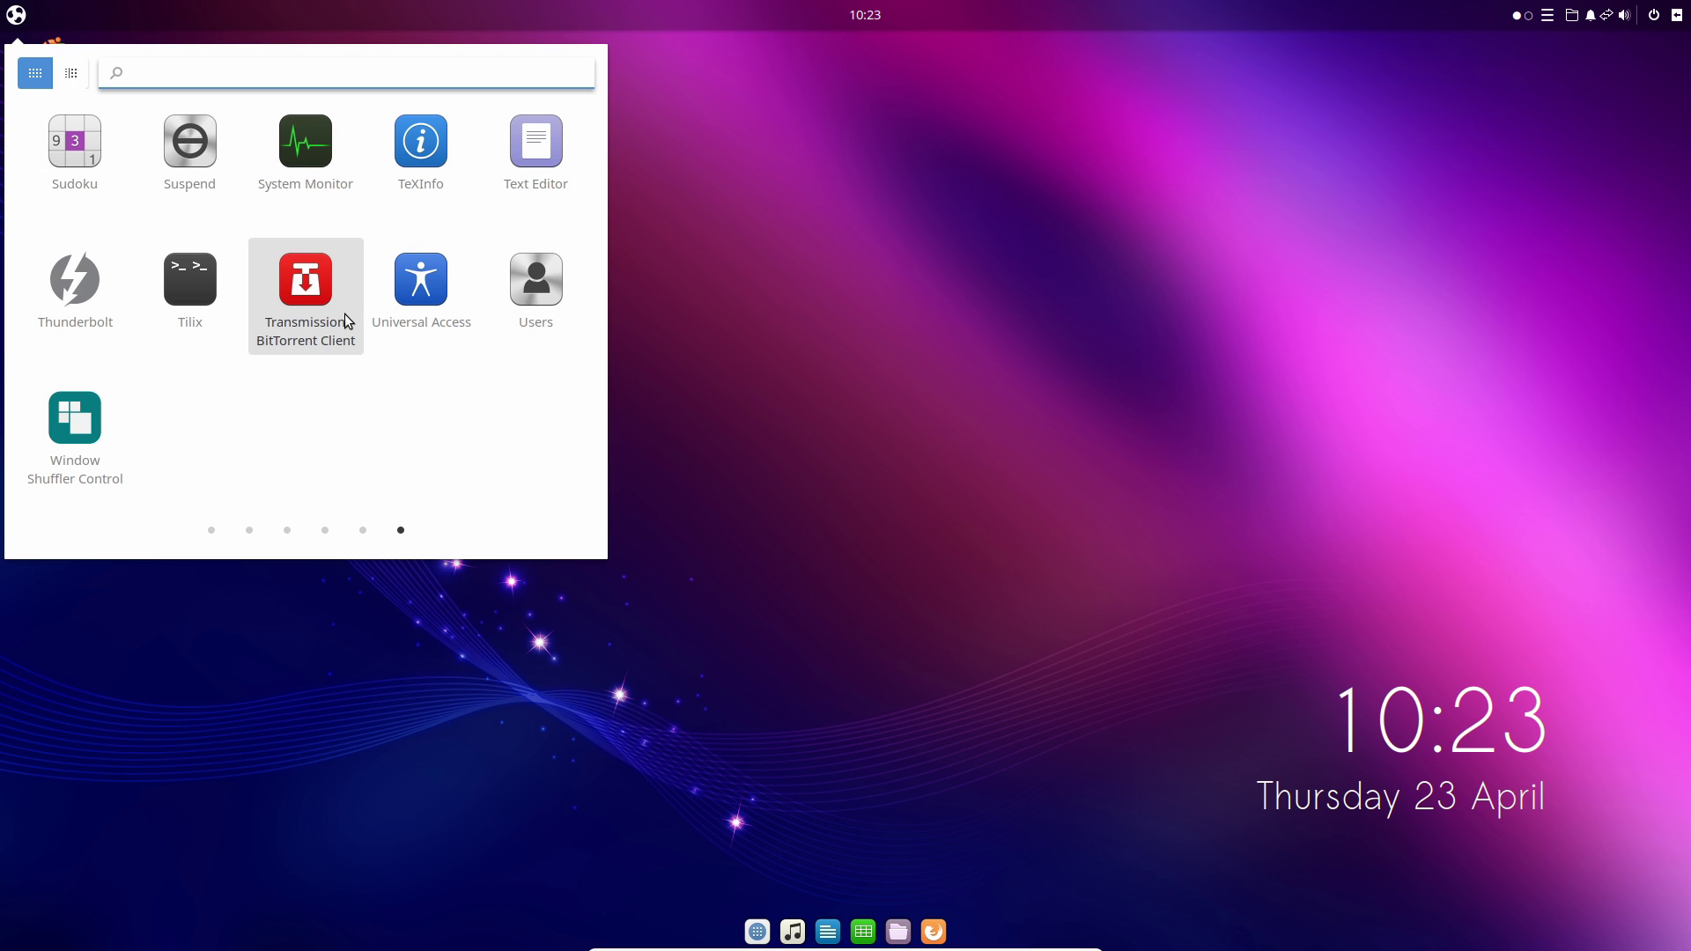
pyautogui.scroll(5, 345, 314)
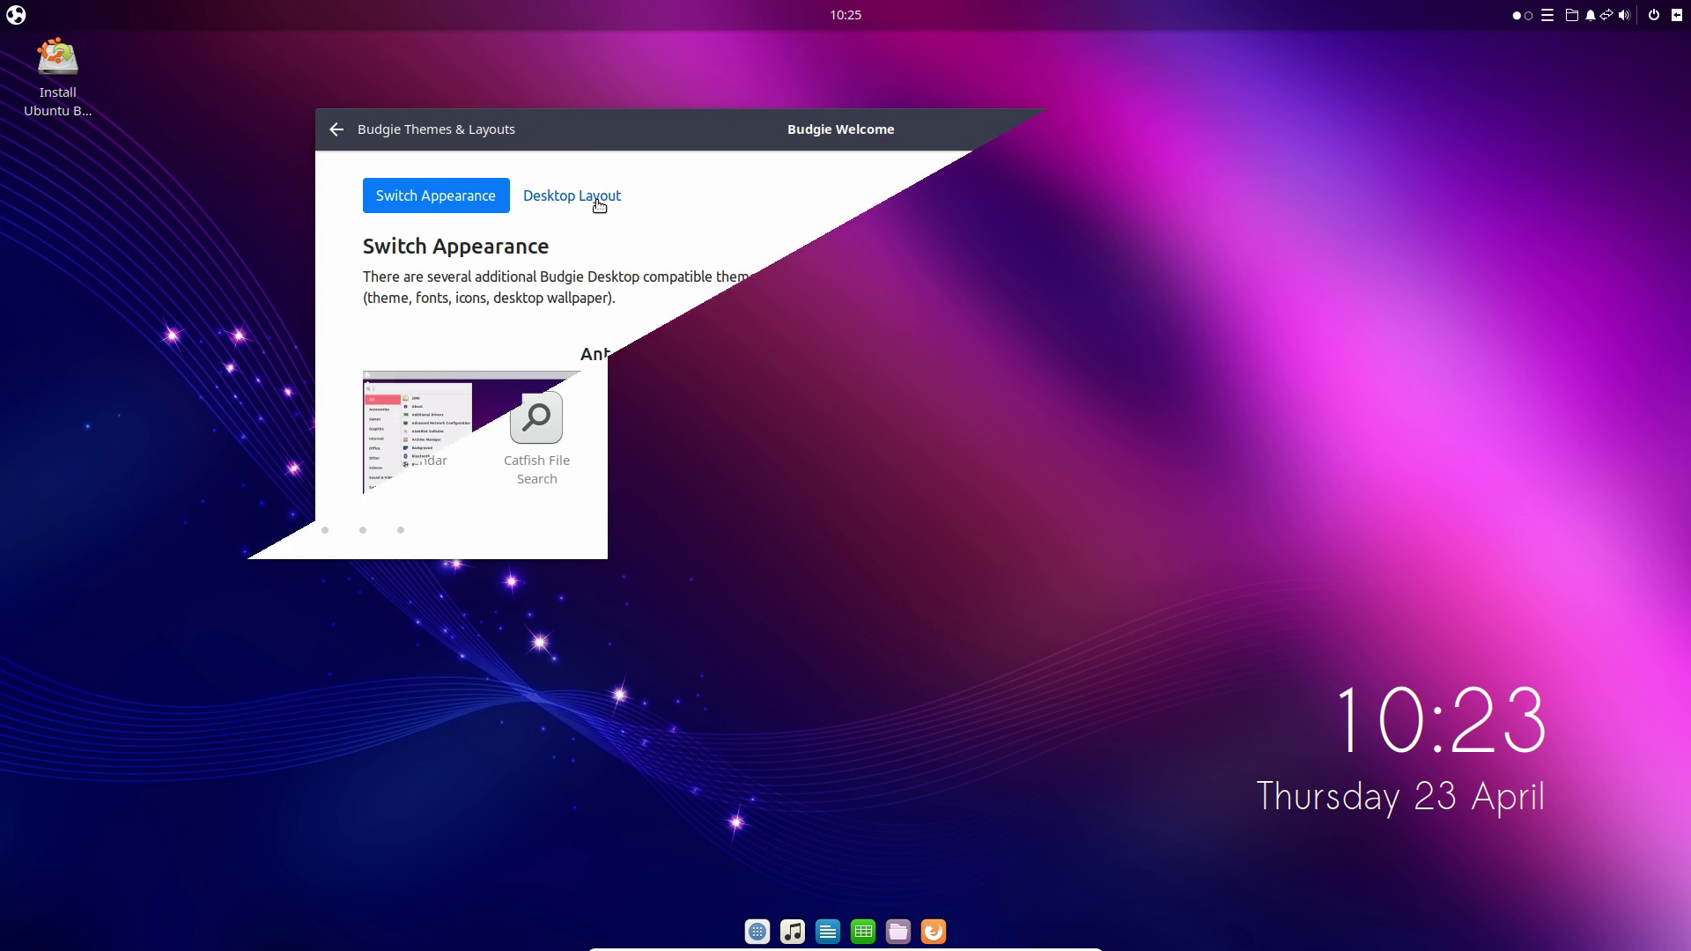
# - View the Budgie desktop layouts, then caption the drawing 'Those mad drawing skills yo'
pyautogui.click(616, 197)
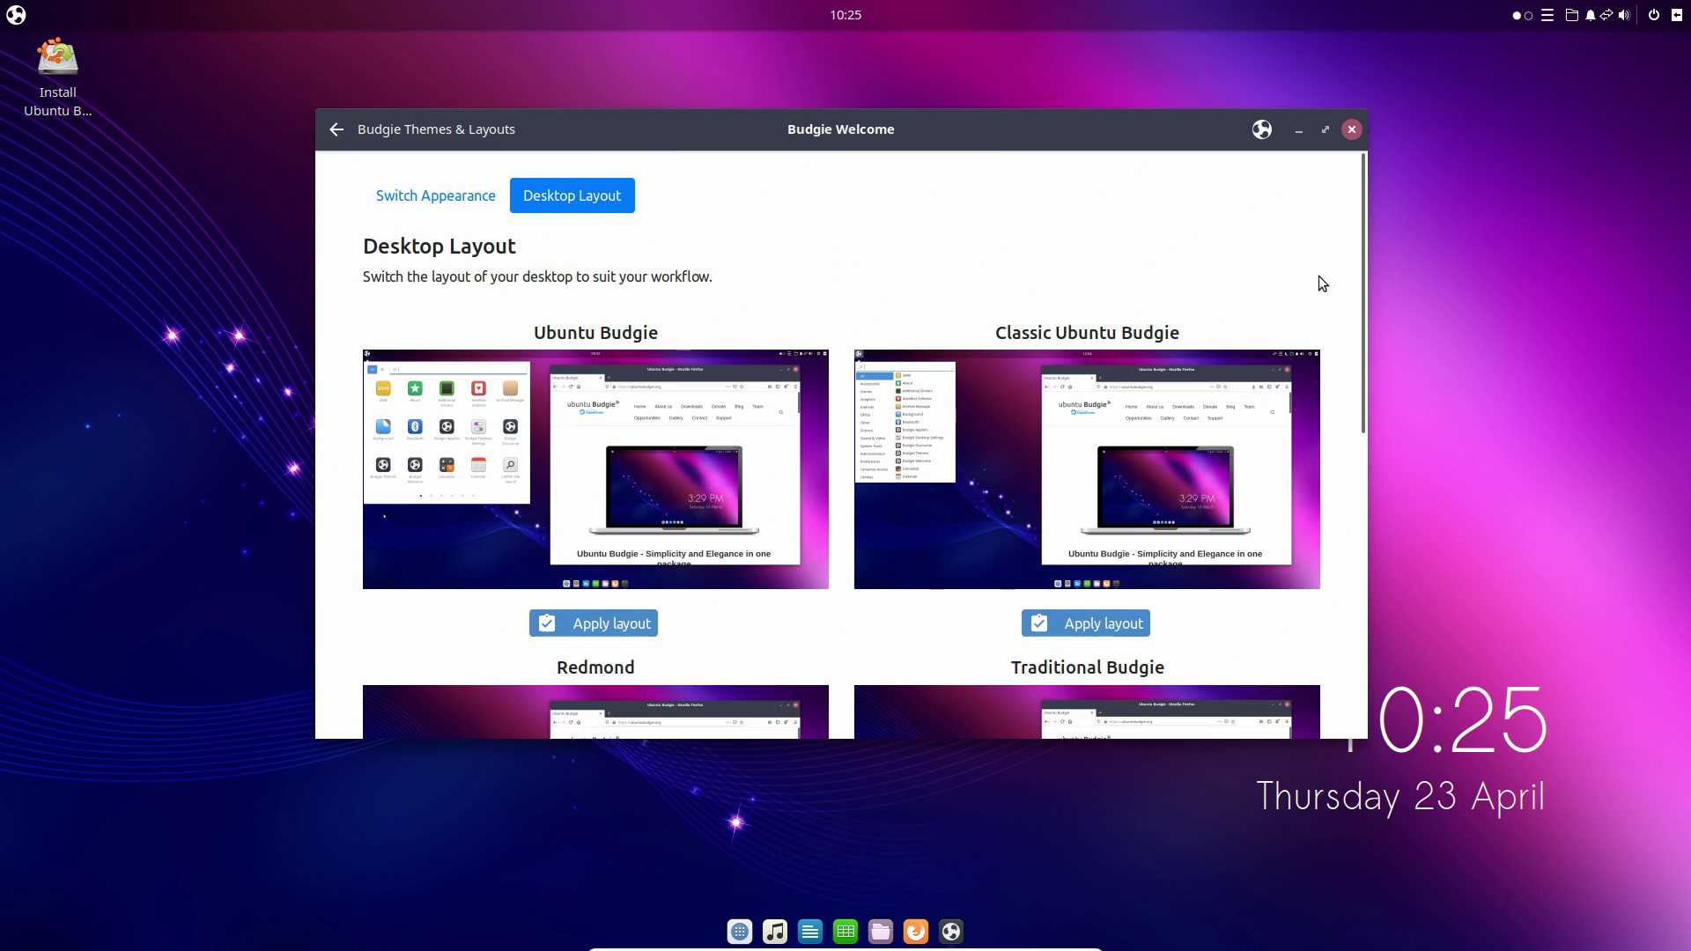
pyautogui.scroll(-1, 1361, 189)
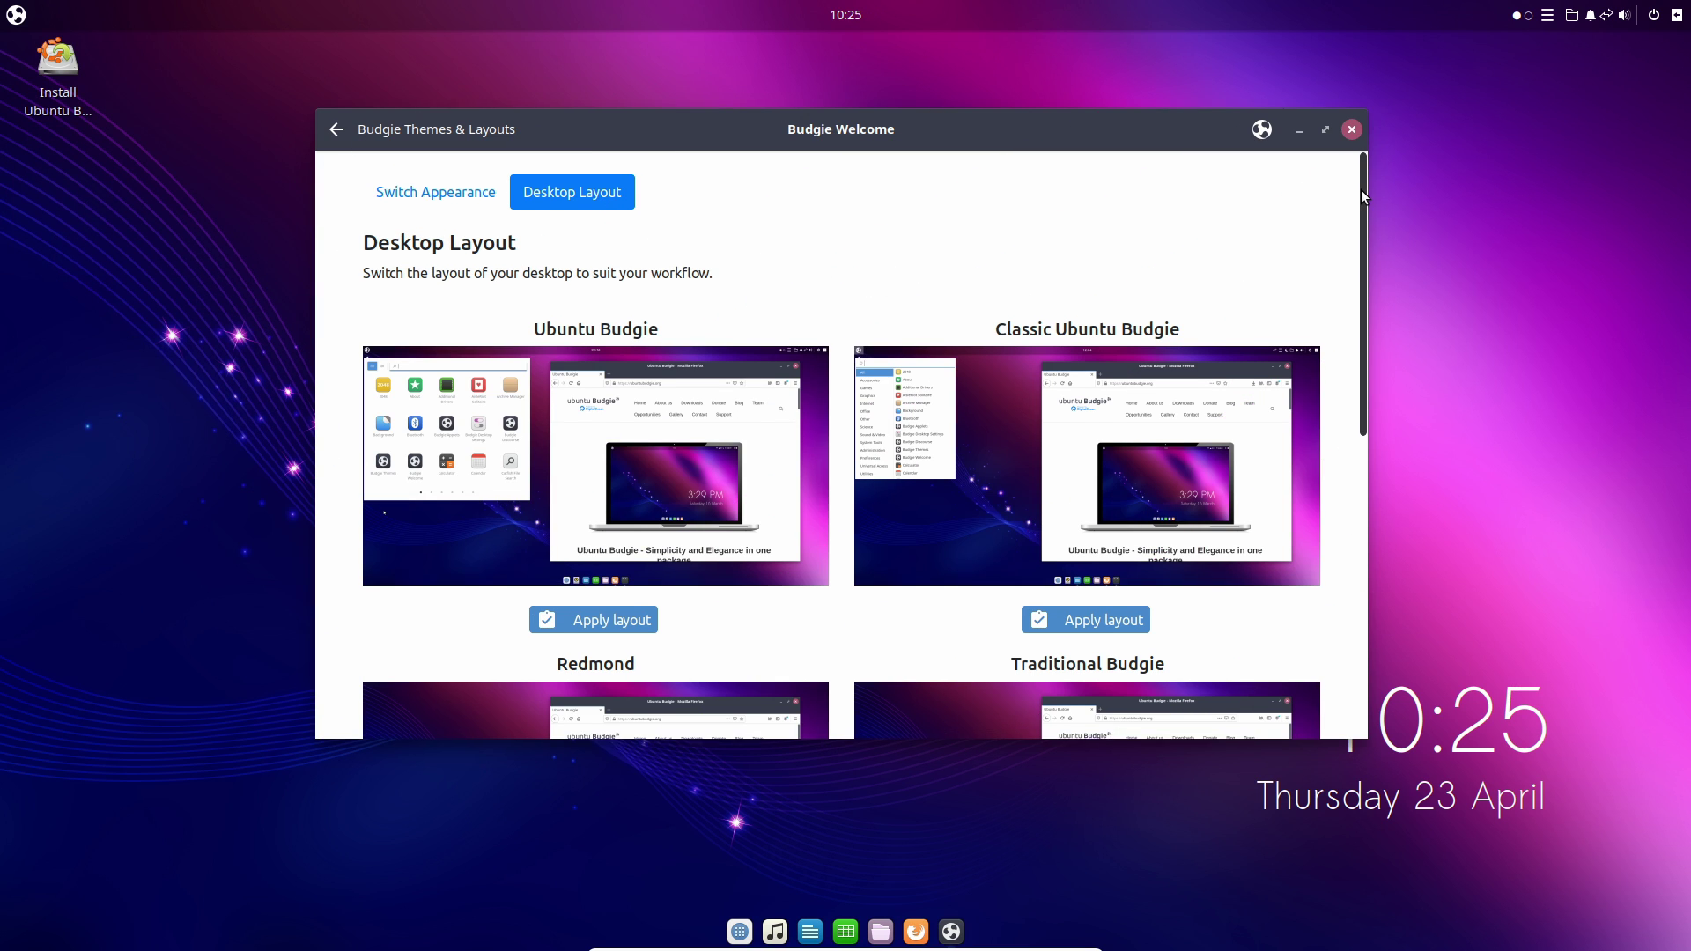
pyautogui.moveTo(1362, 202); pyautogui.dragTo(1366, 488)
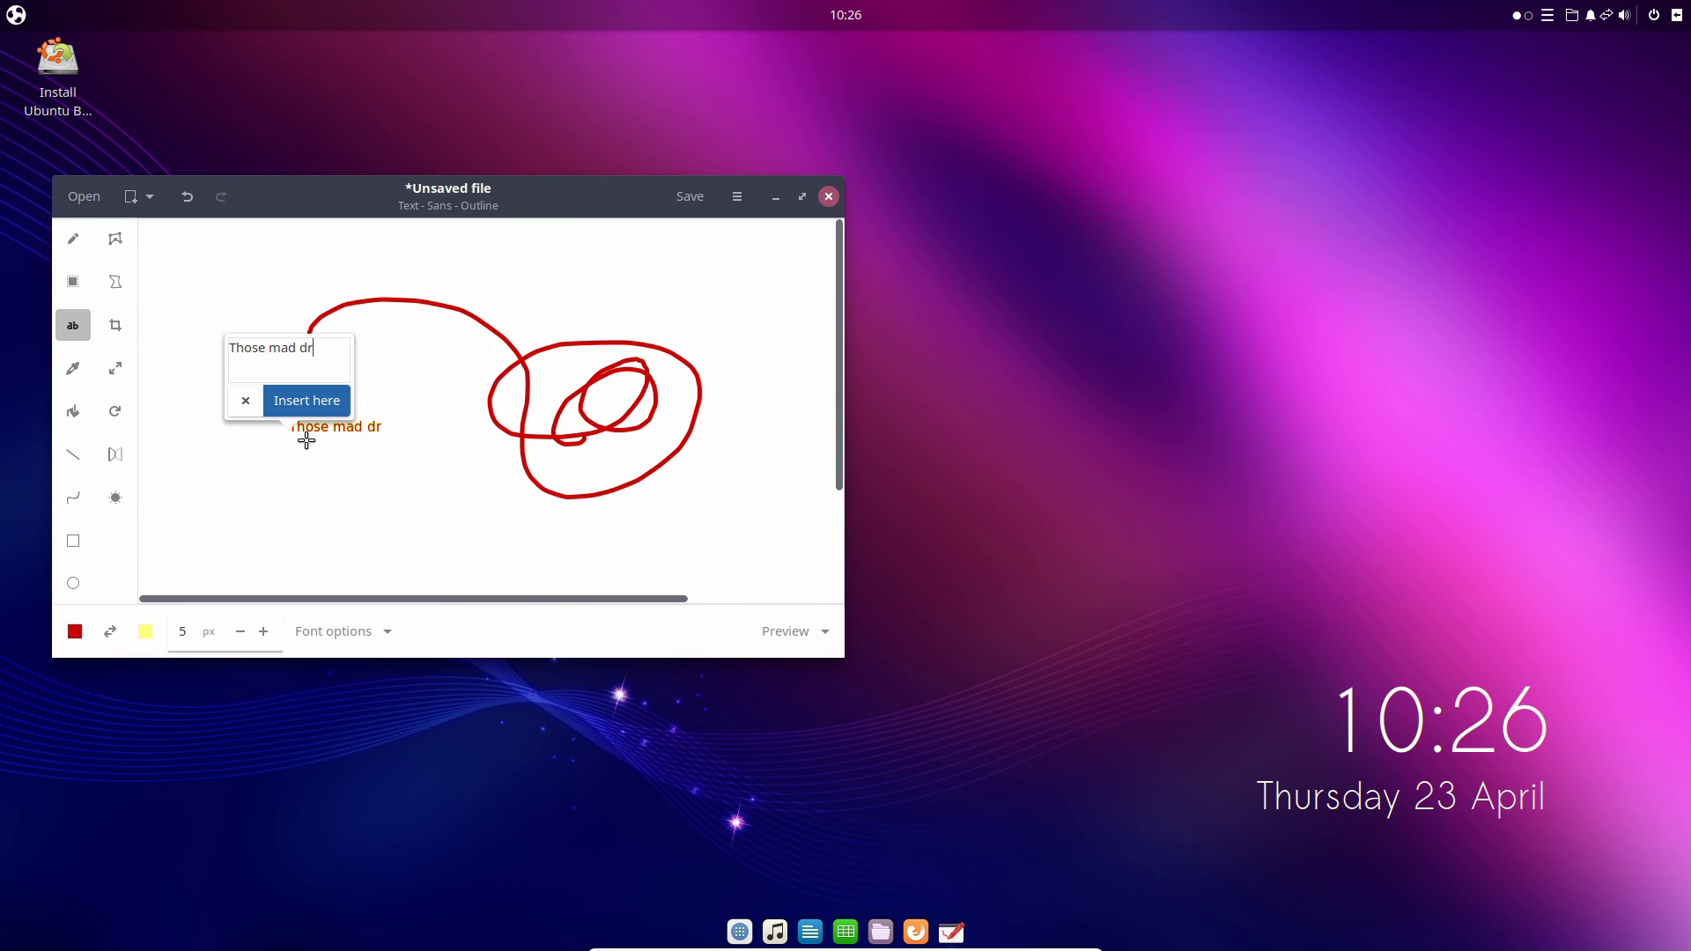
pyautogui.write('g skills yo')
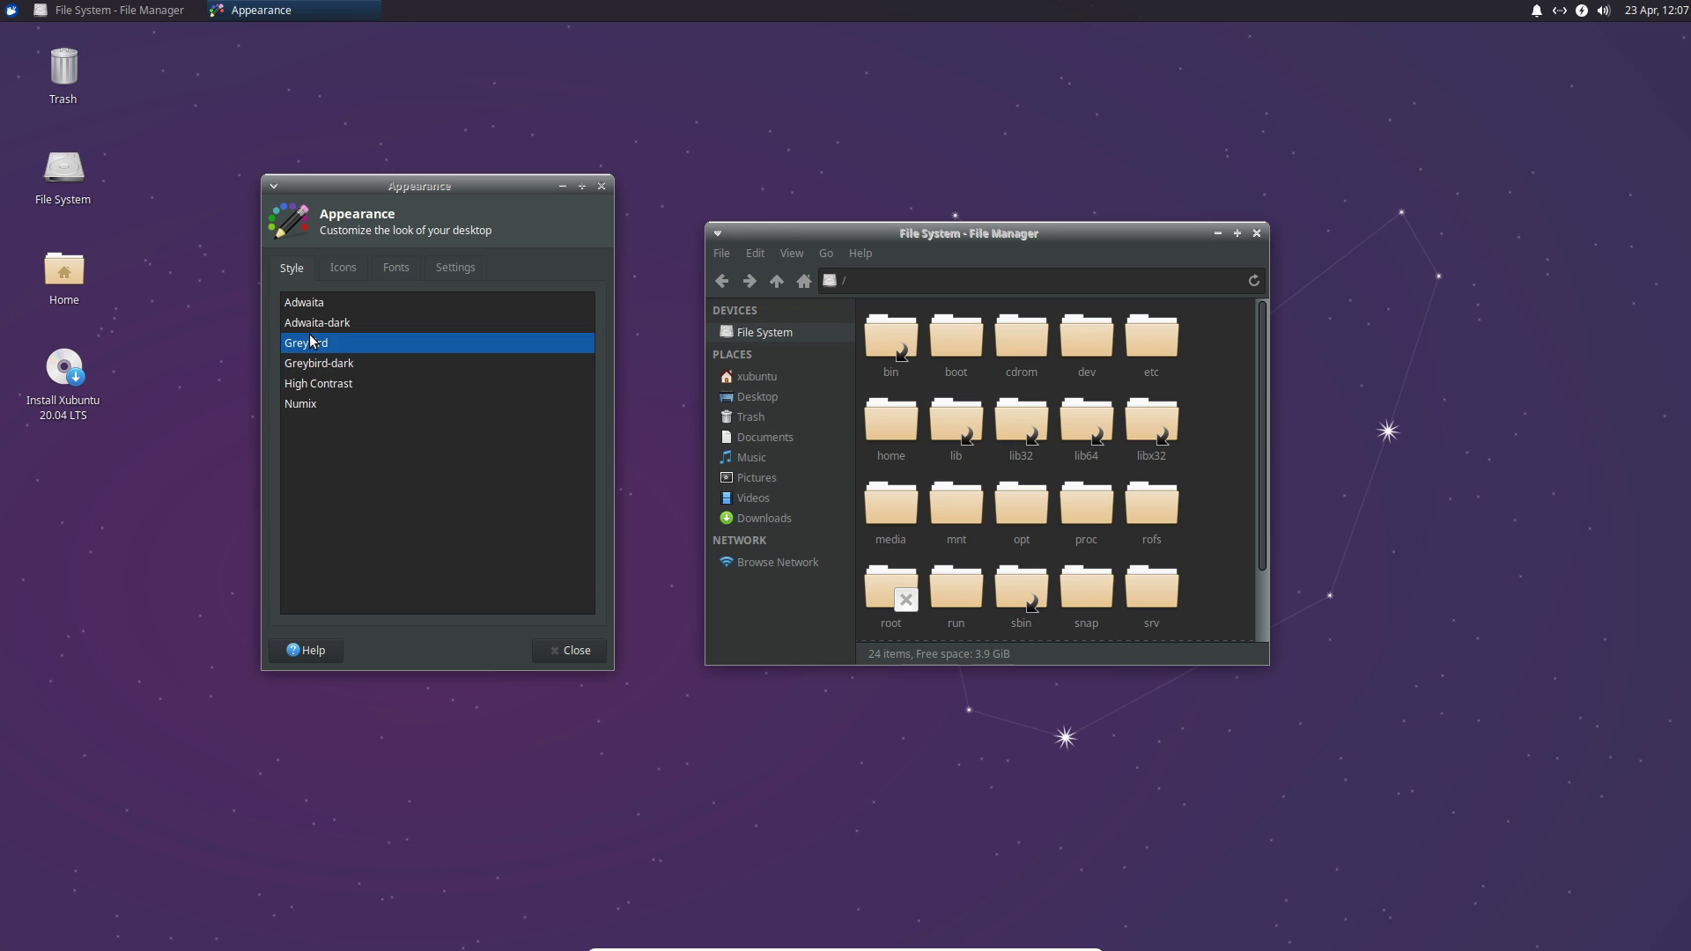
# - Apply the Greybird-dark style, then scroll through About Xfce and close it
pyautogui.click(319, 363)
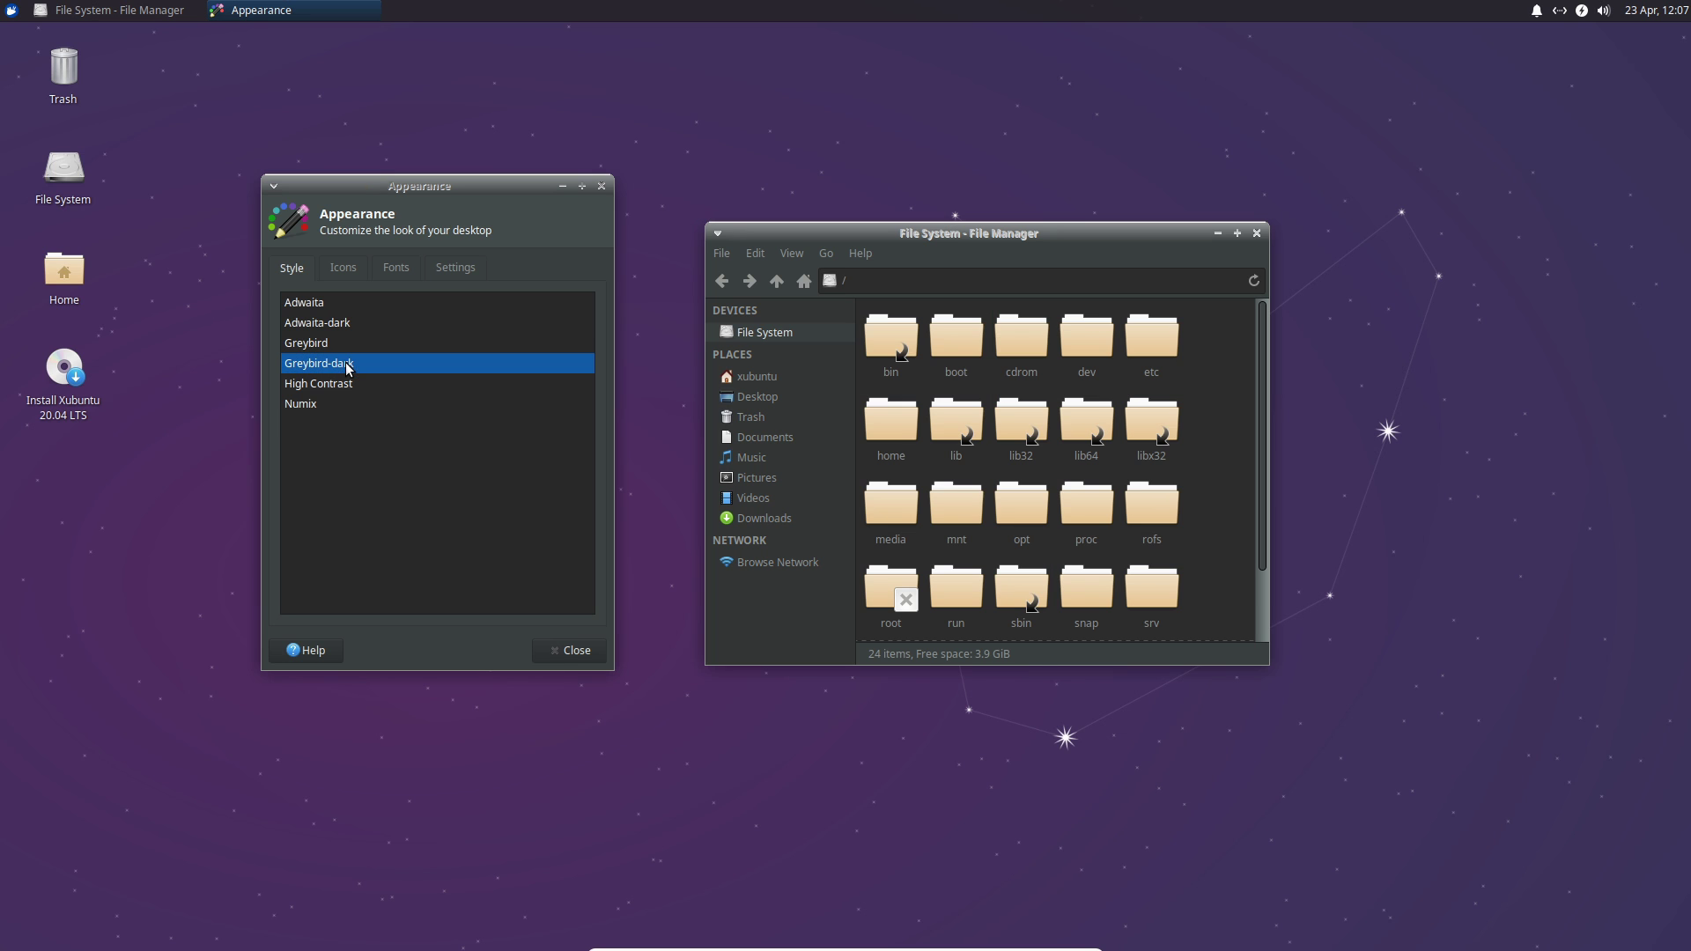
pyautogui.click(1053, 253)
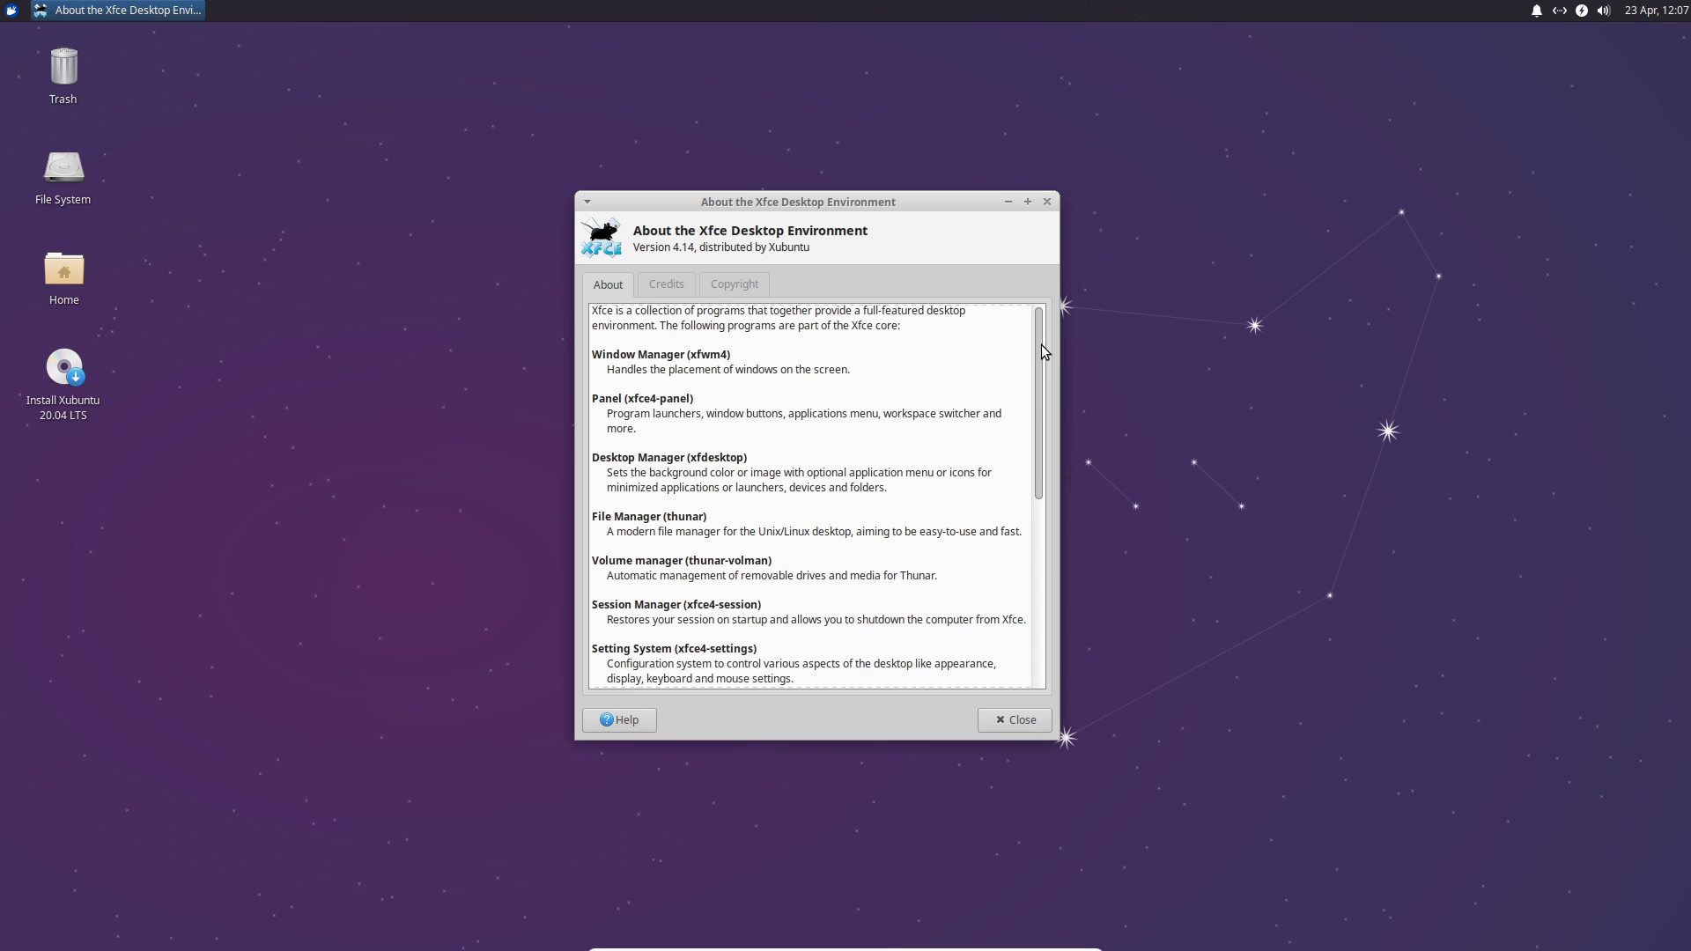
pyautogui.moveTo(1043, 351); pyautogui.dragTo(1036, 660)
pyautogui.scroll(10, 985, 585)
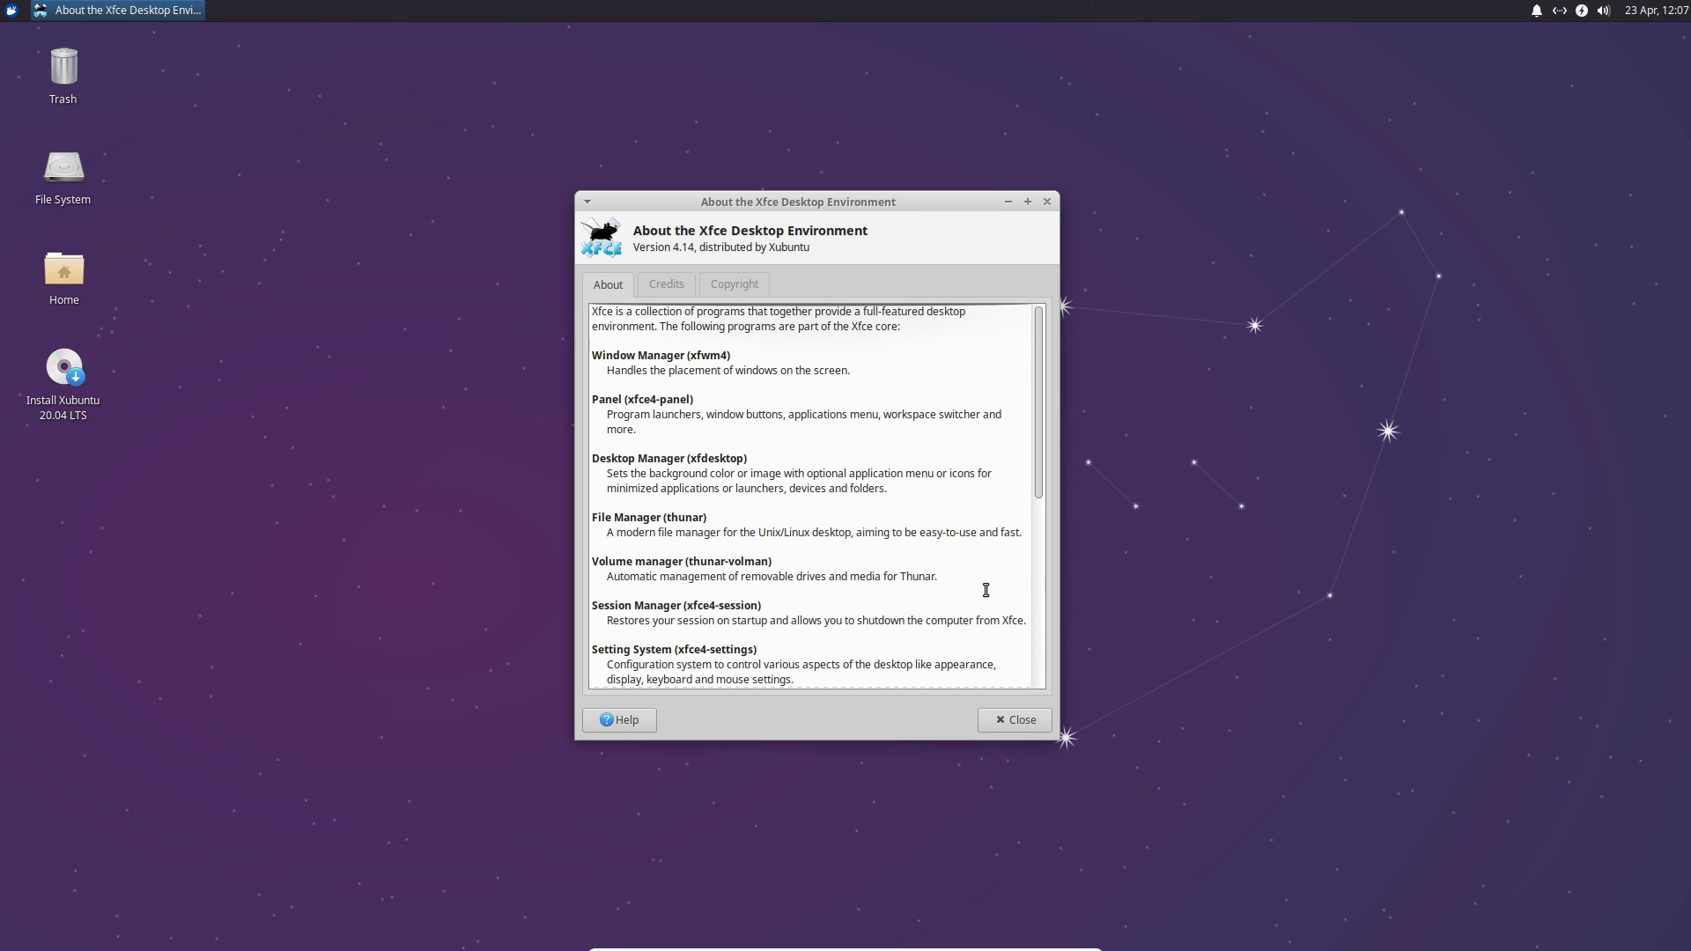
pyautogui.click(1013, 719)
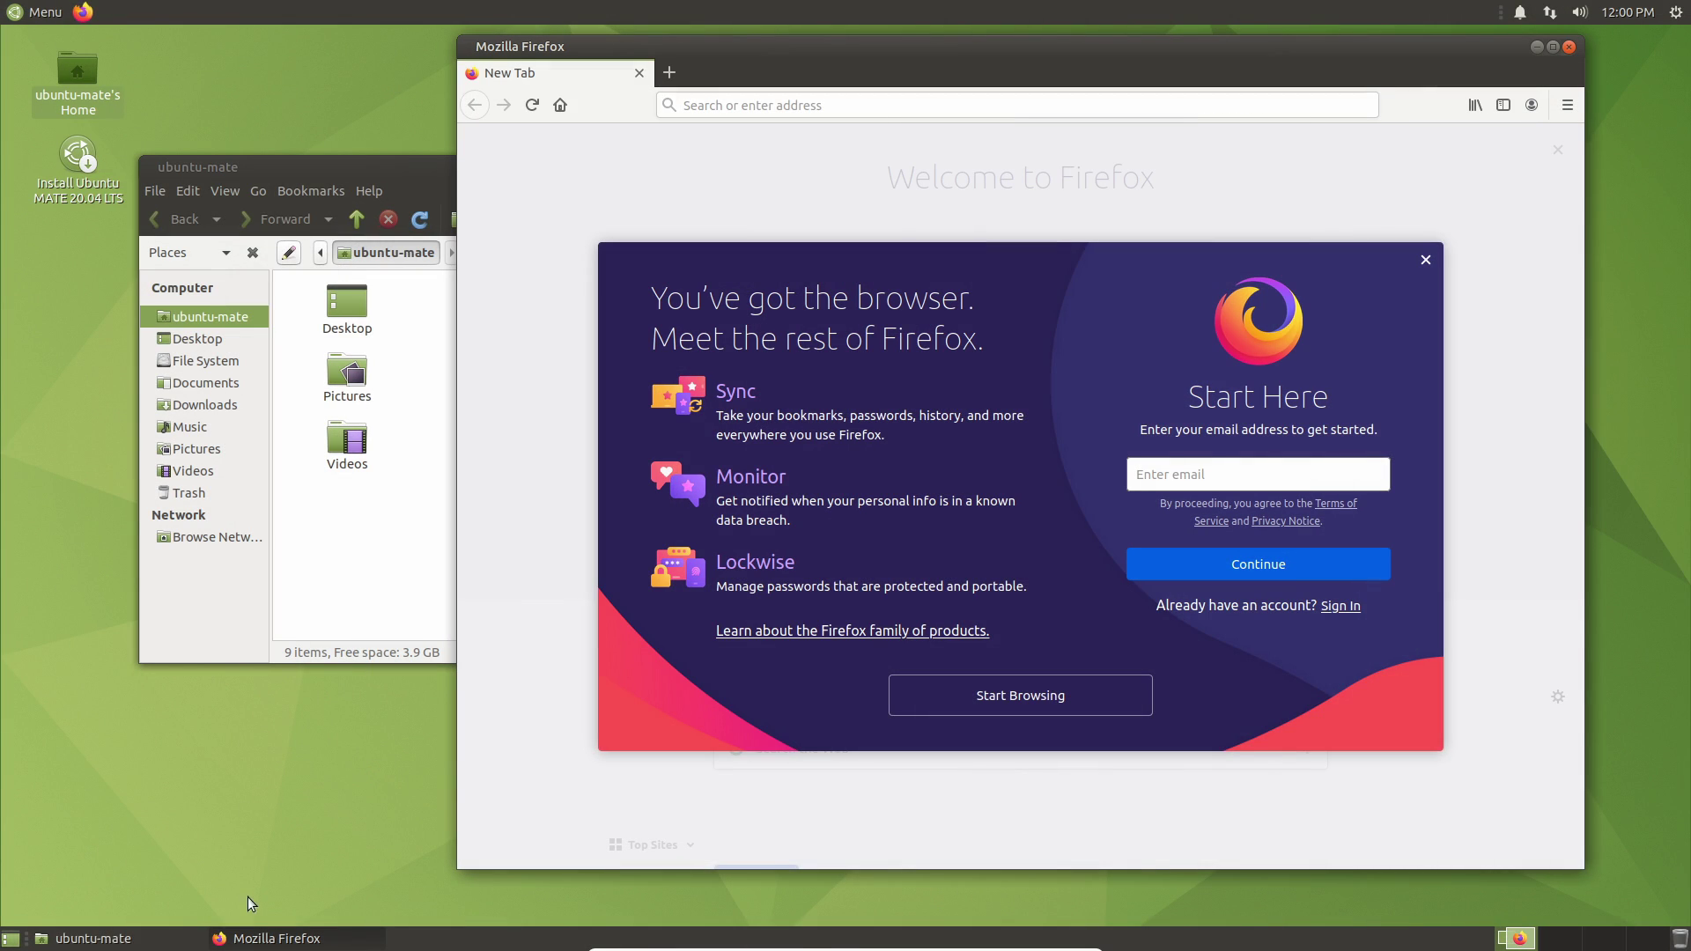
# - Bring up Indicator Notifications Settings from the MATE panel with Enable do not disturb checked
pyautogui.moveTo(264, 941)
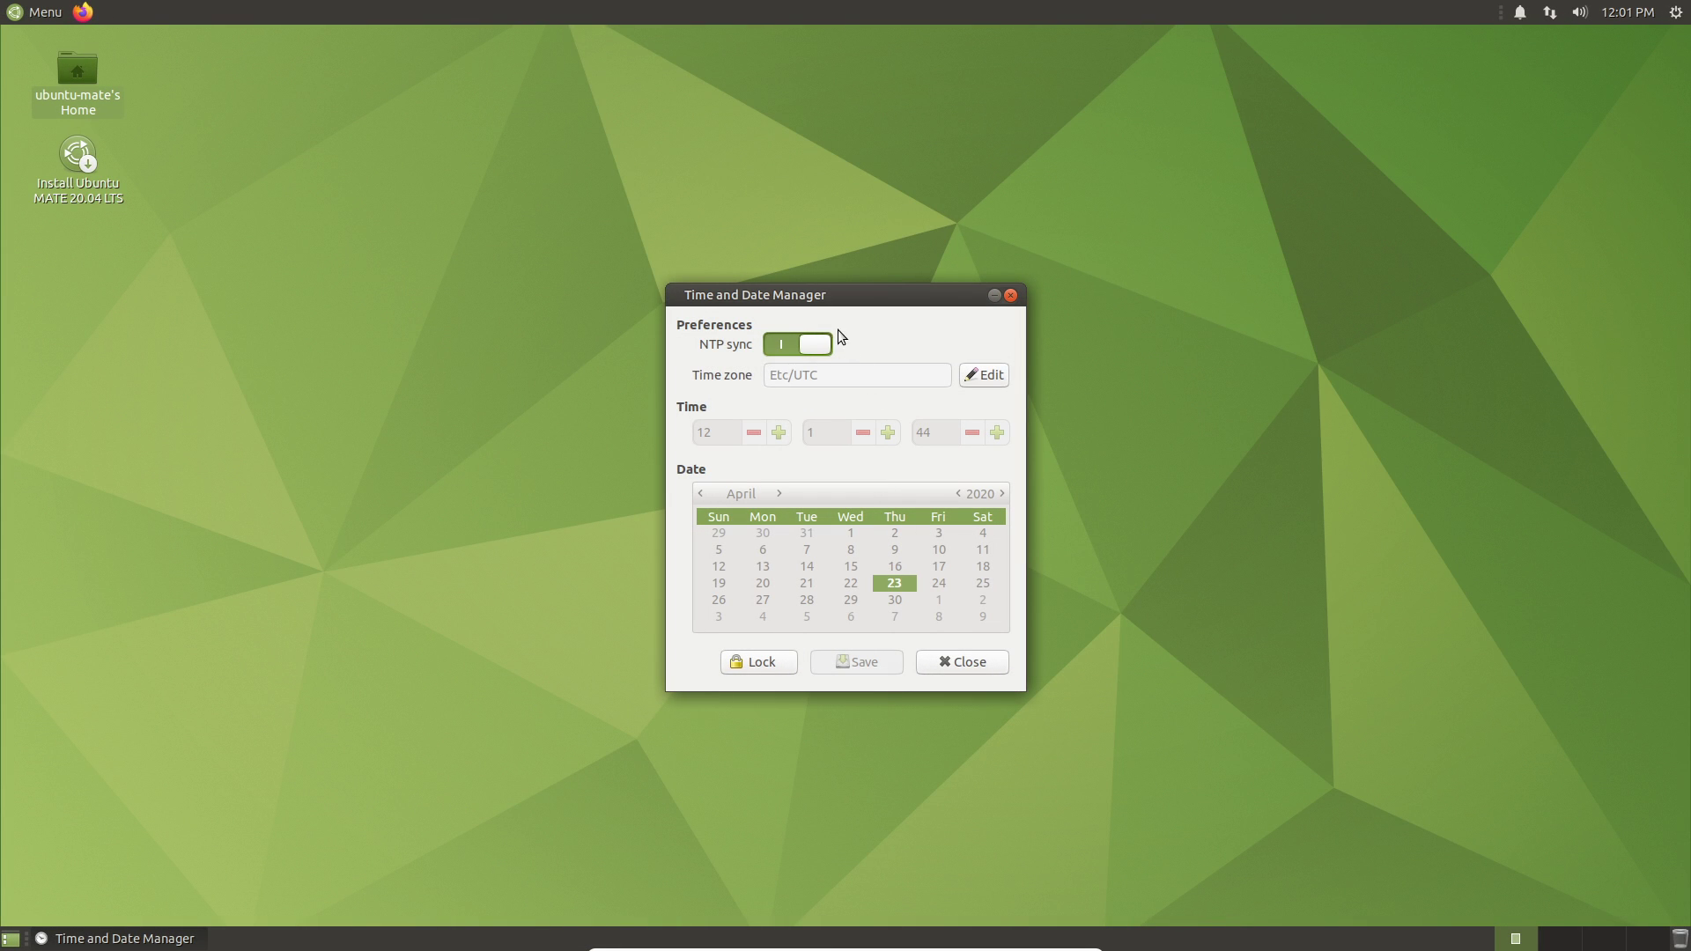
# - Toggle NTP network time sync off and back on, then close the Time and Date Manager
pyautogui.click(816, 344)
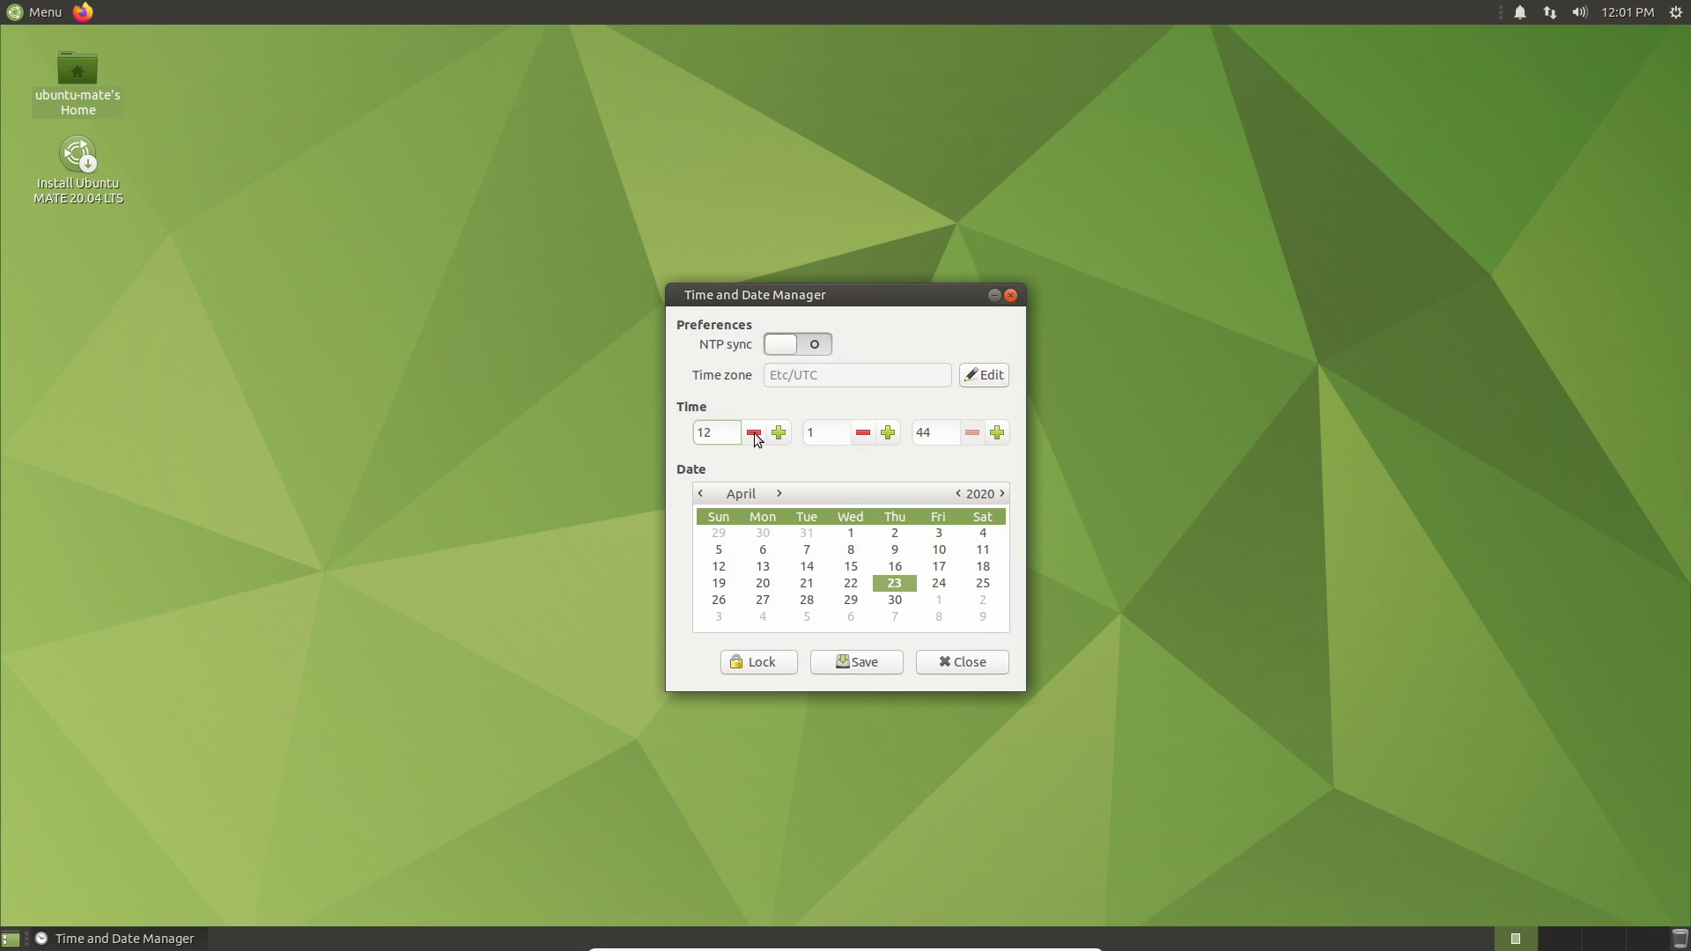
pyautogui.click(805, 351)
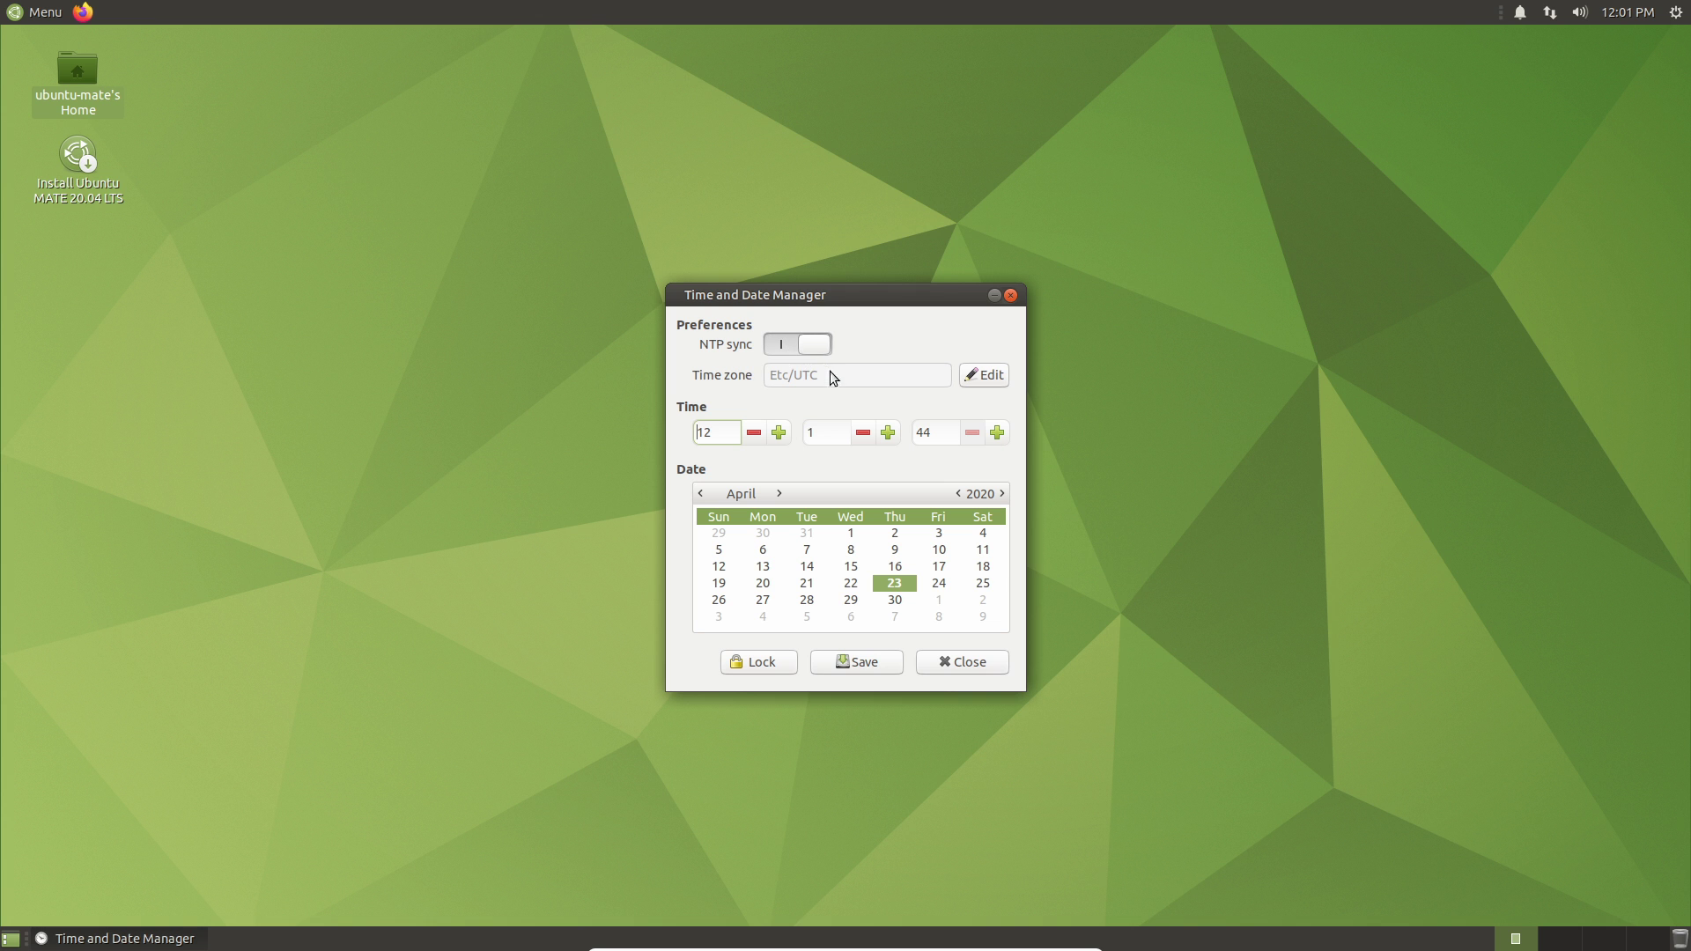
pyautogui.click(951, 664)
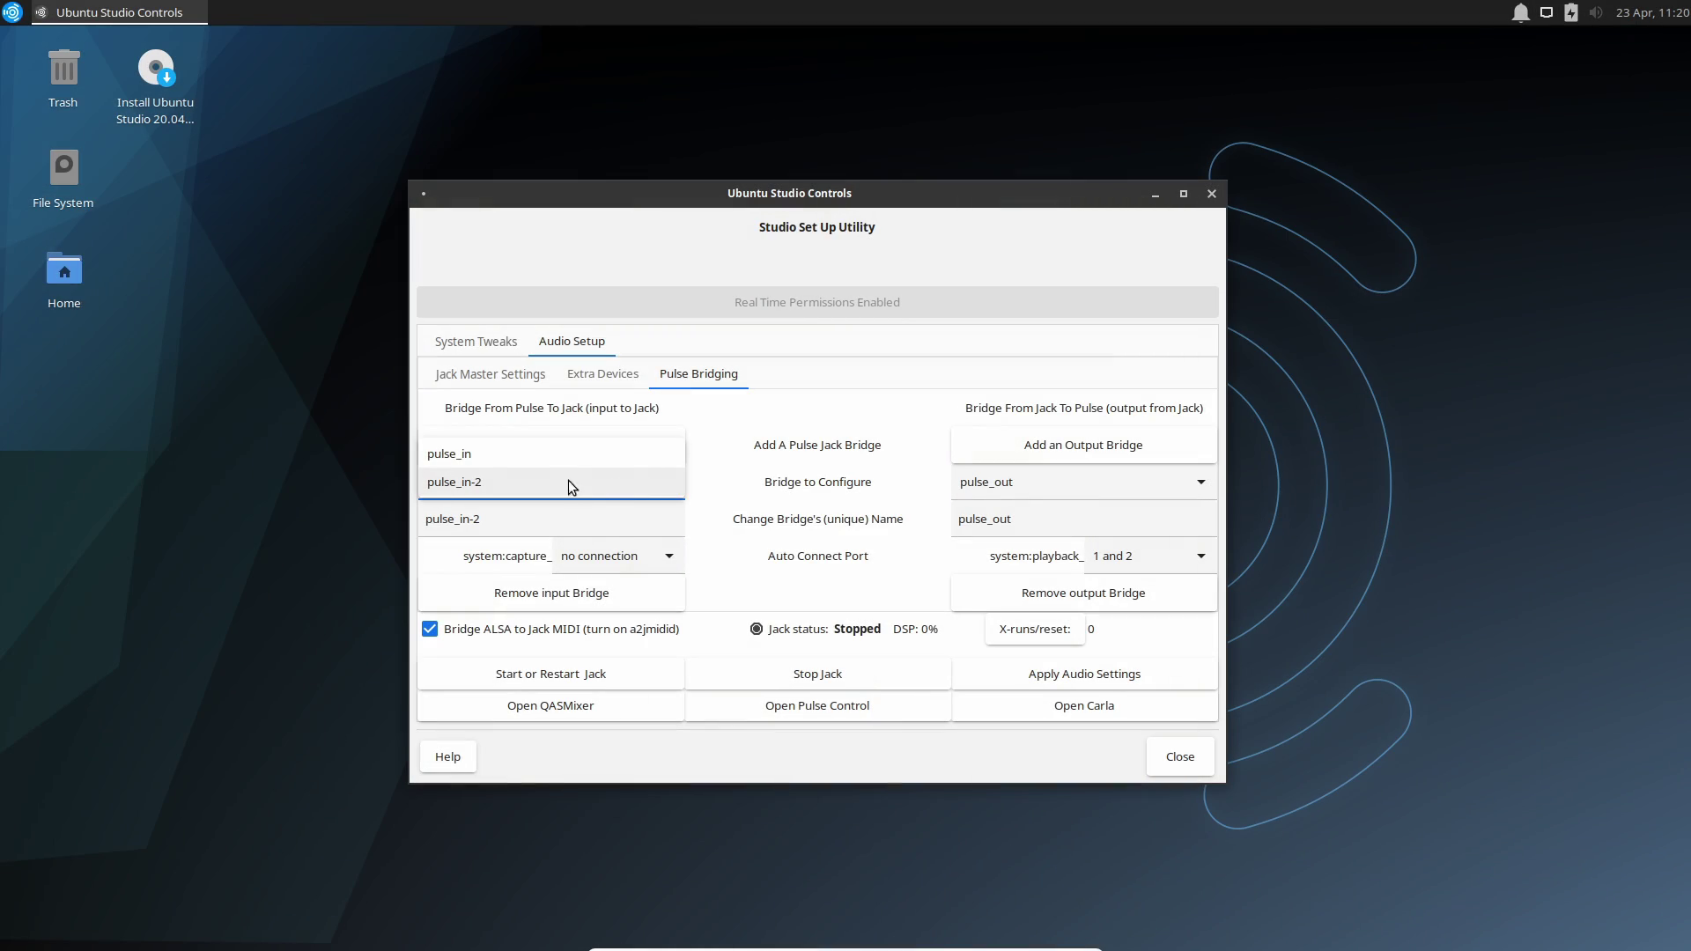
# - With pulse_in selected, auto-connect the pulse_out output bridge to playback ports 3 and 4
pyautogui.click(541, 454)
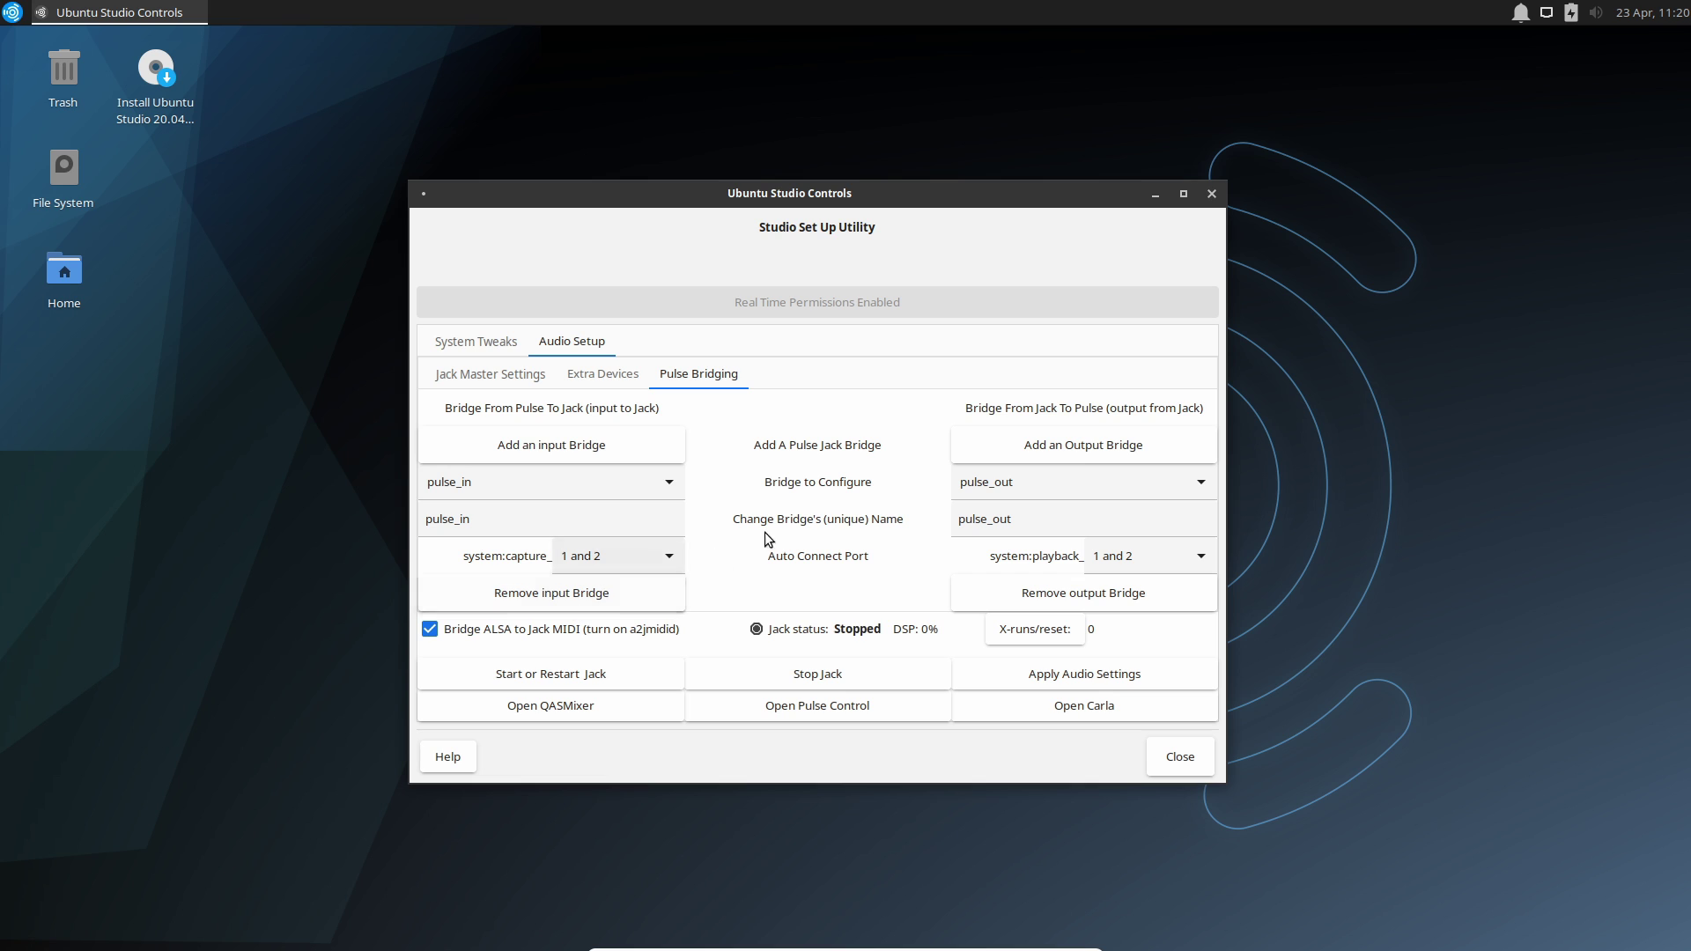
pyautogui.click(1005, 487)
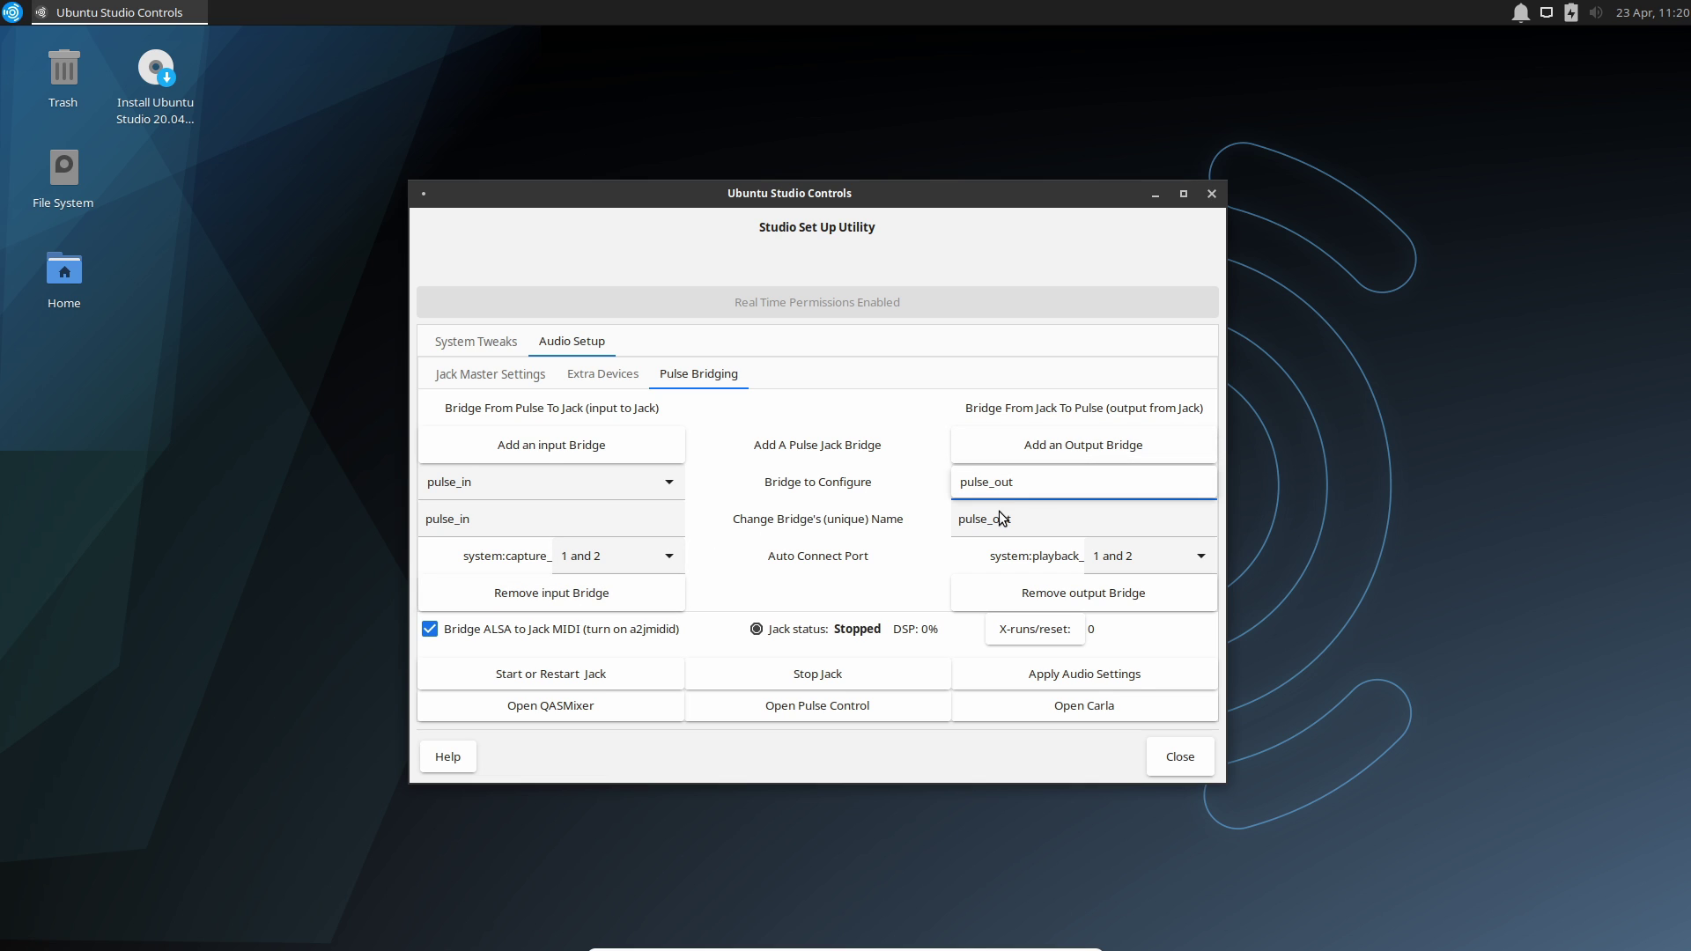
pyautogui.click(1001, 519)
pyautogui.click(1128, 566)
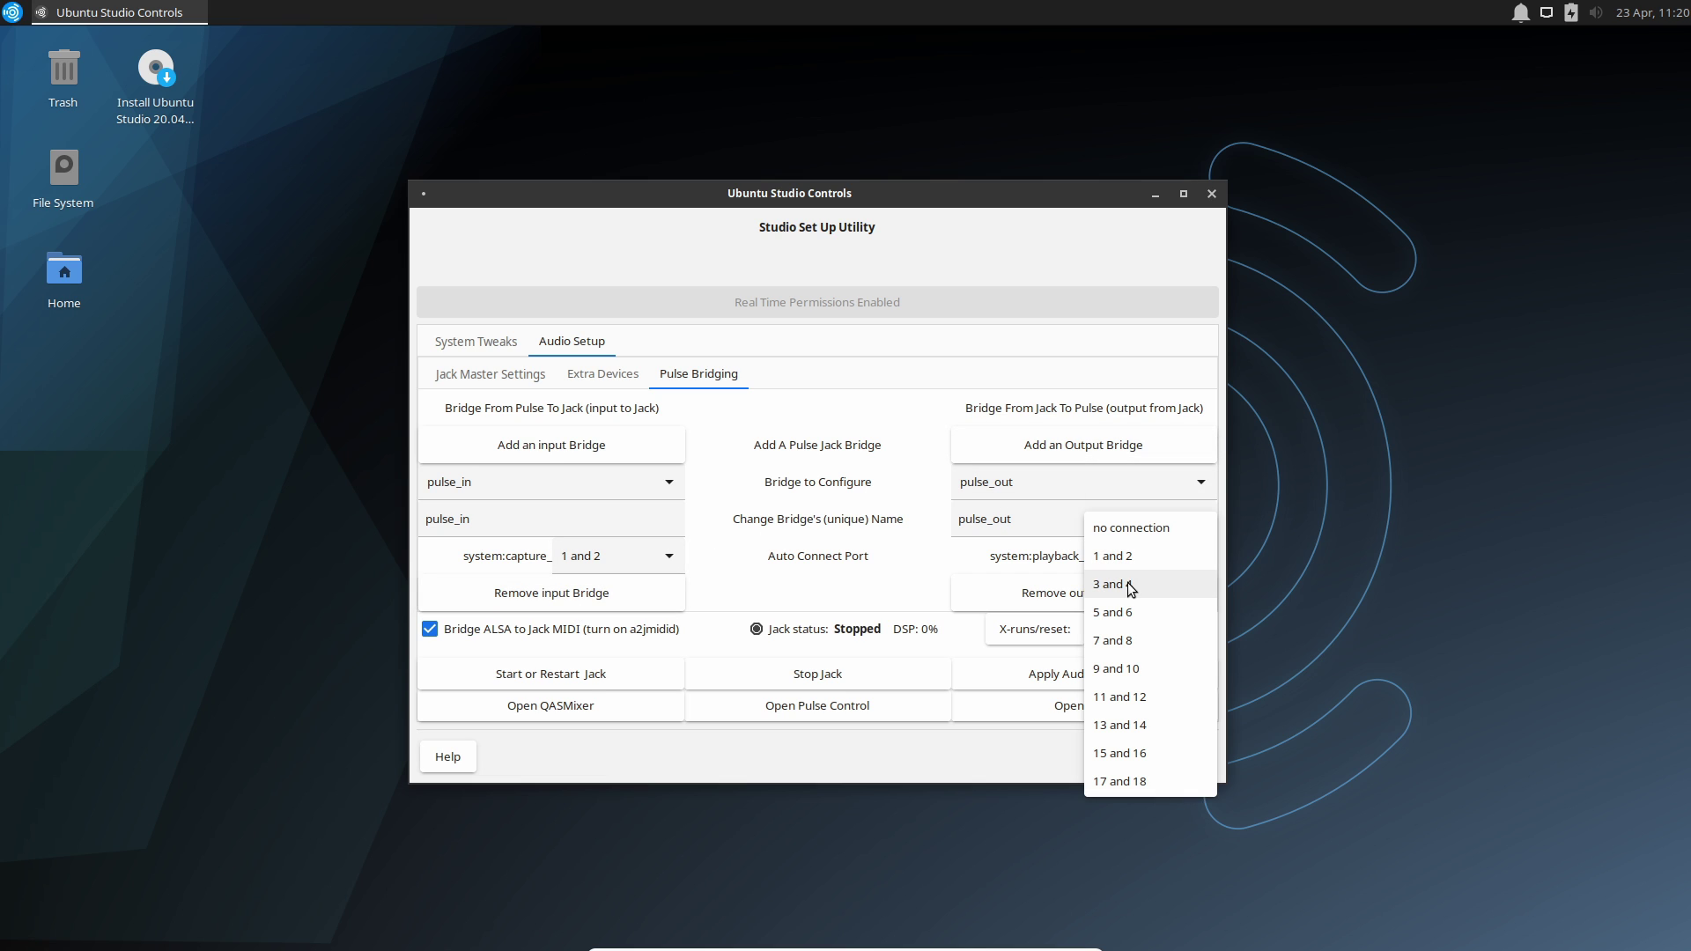
pyautogui.click(1118, 584)
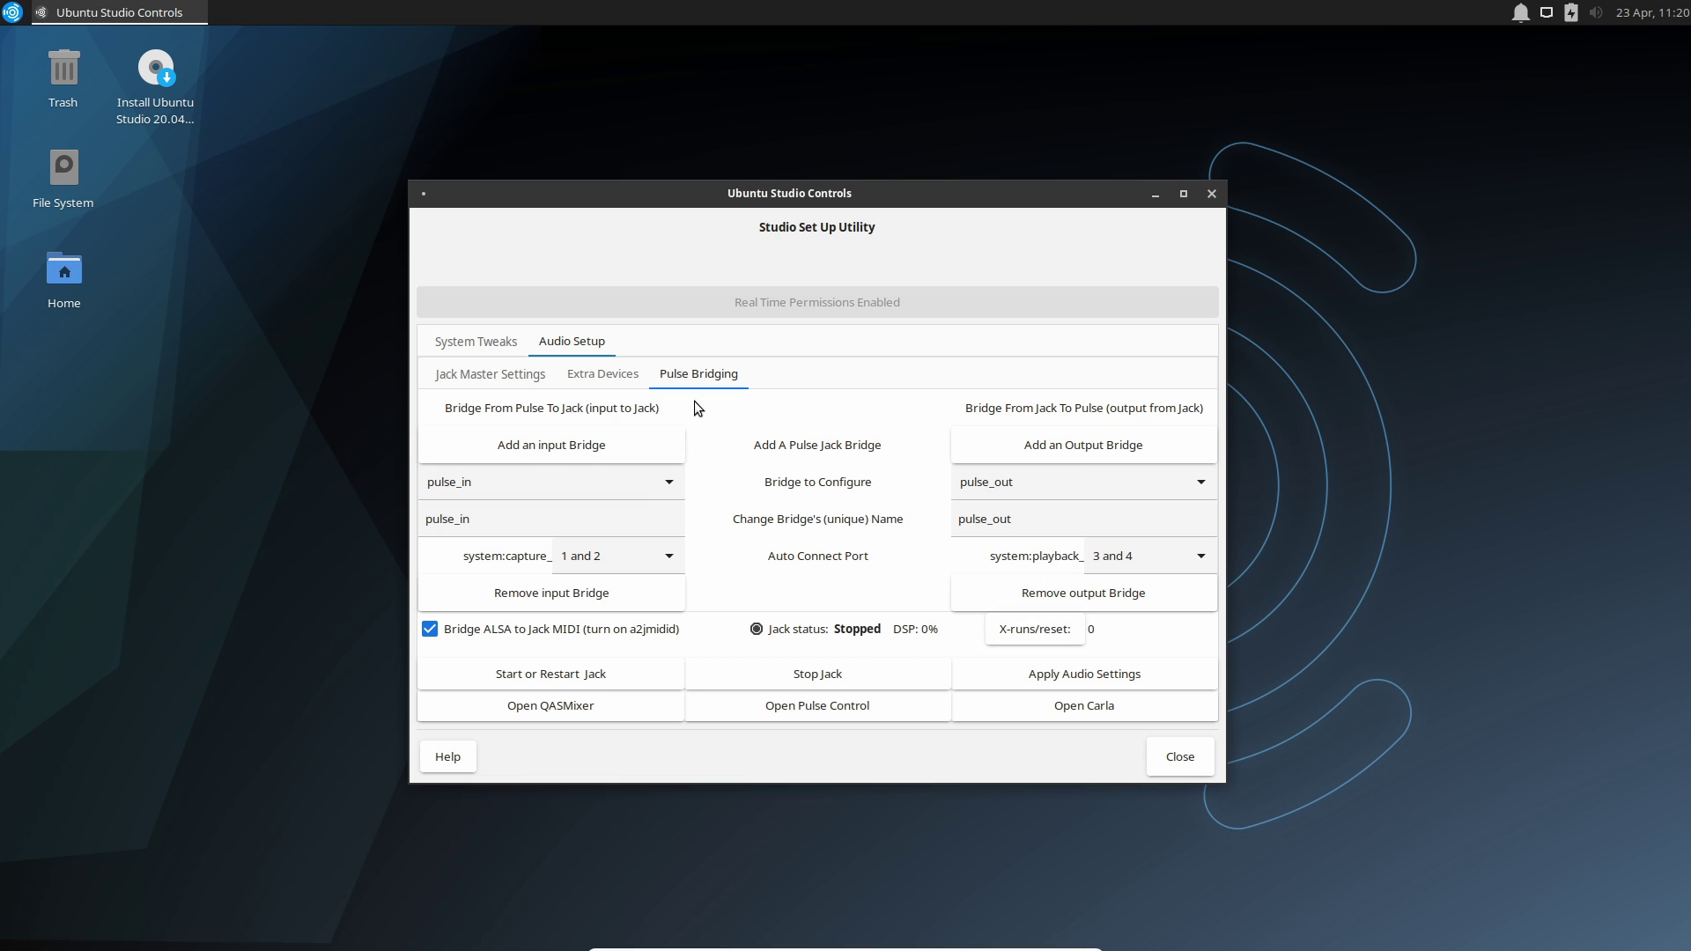
pyautogui.click(12, 13)
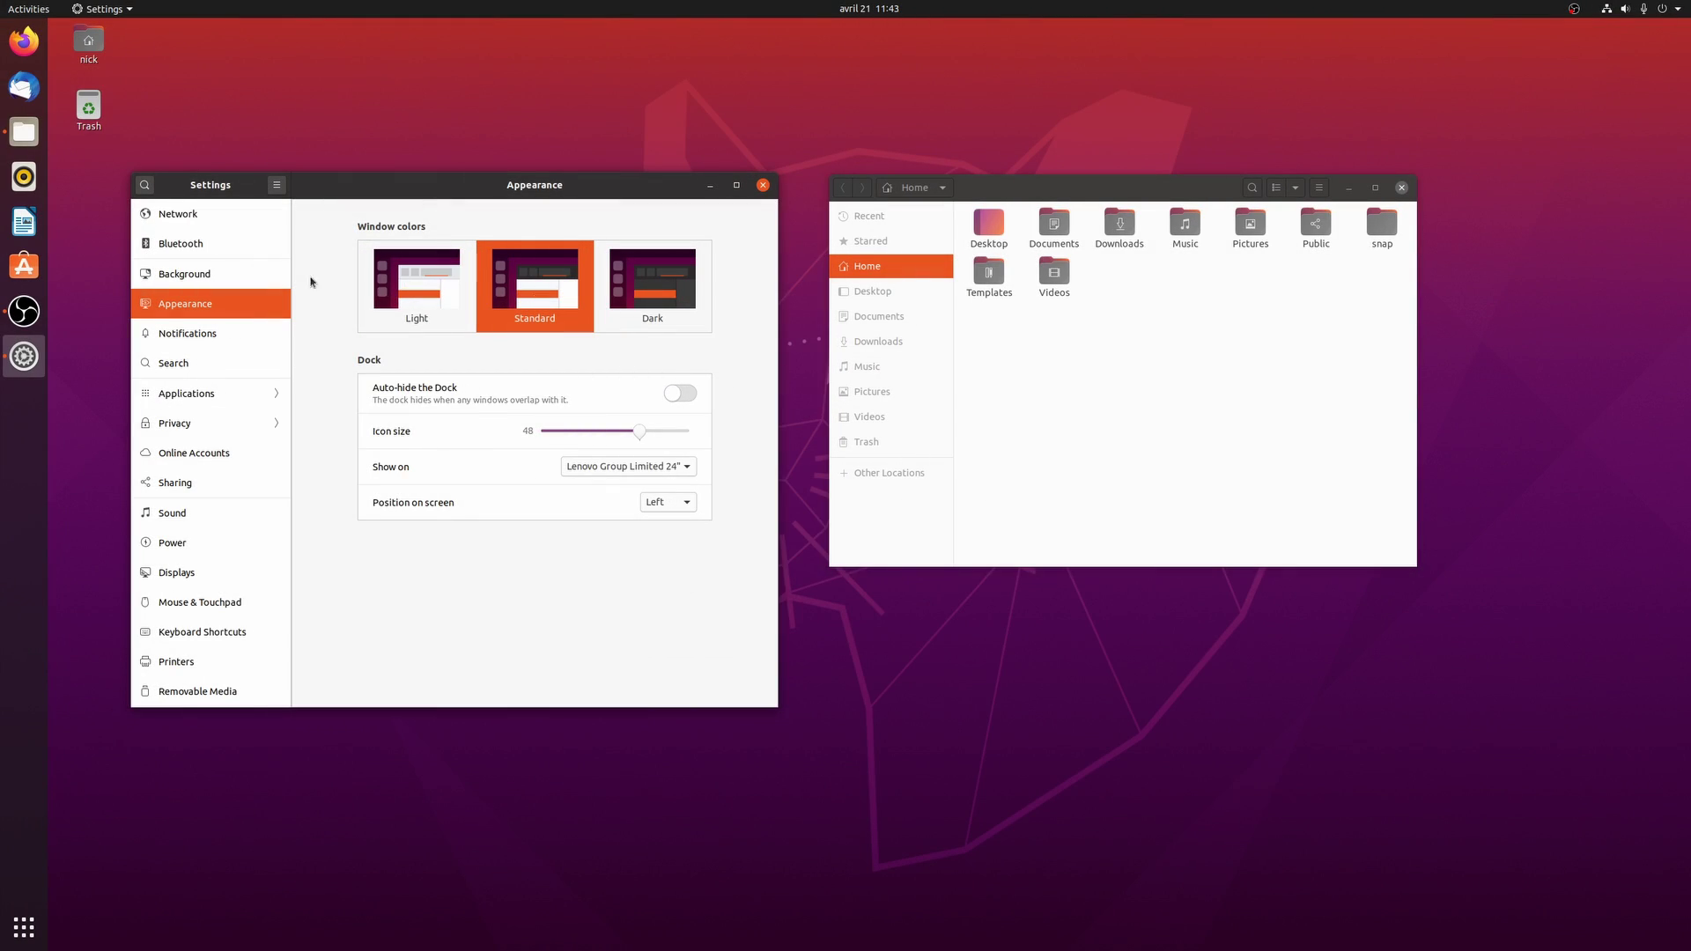
pyautogui.click(24, 926)
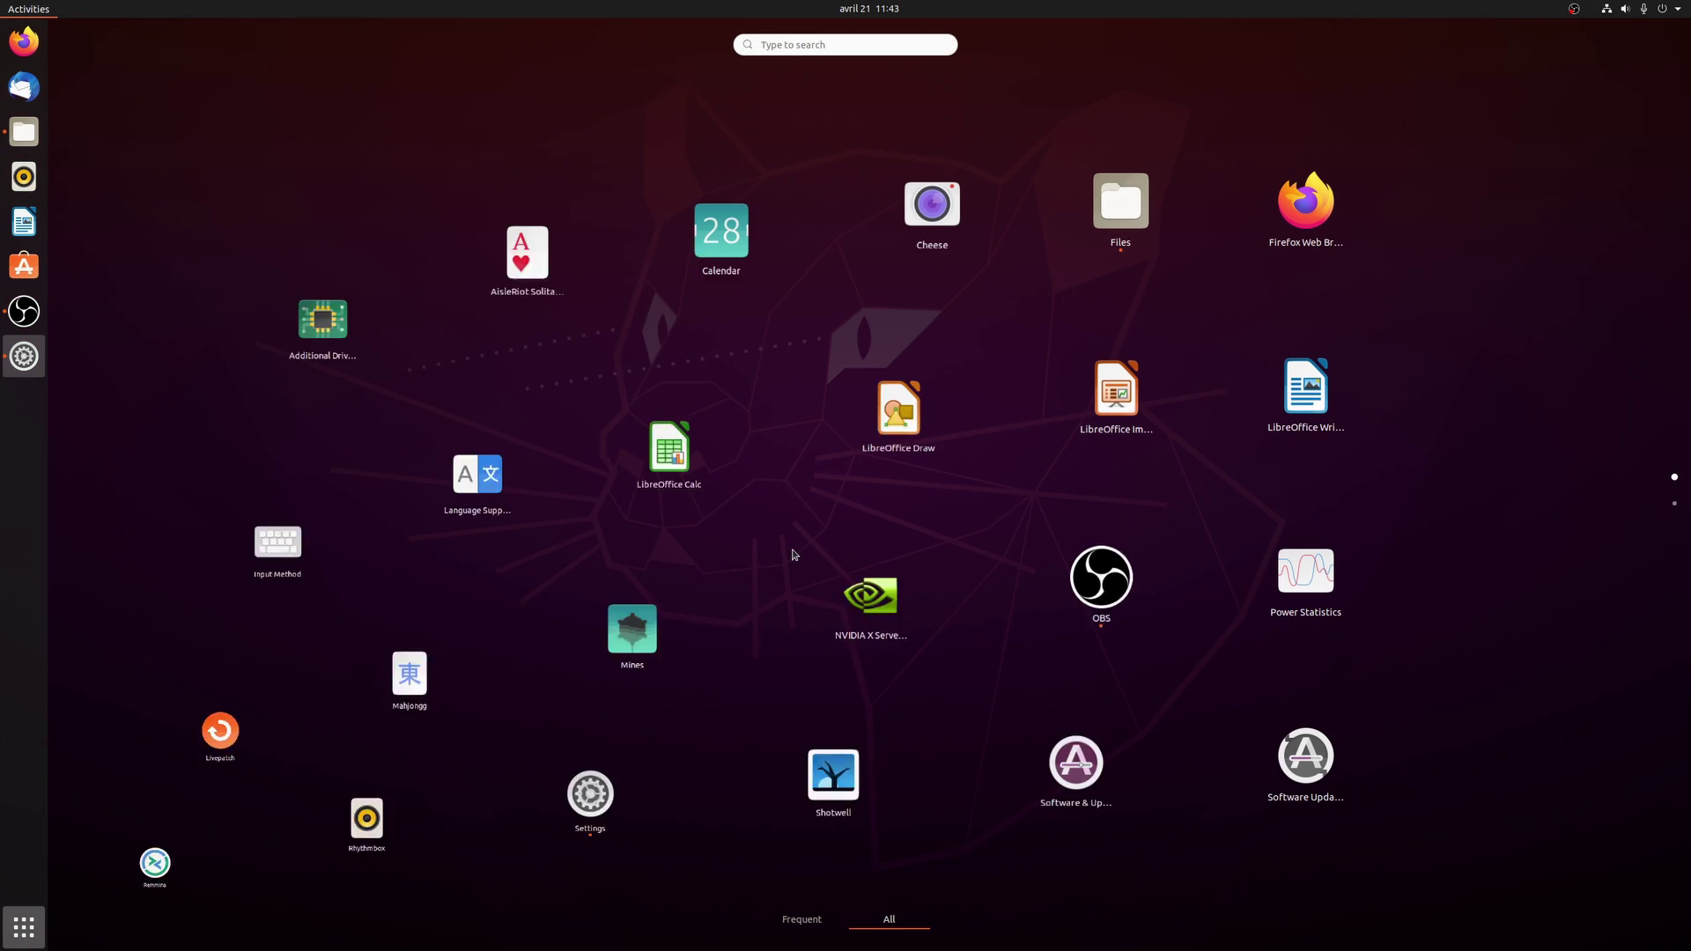
pyautogui.scroll(-1, 850, 459)
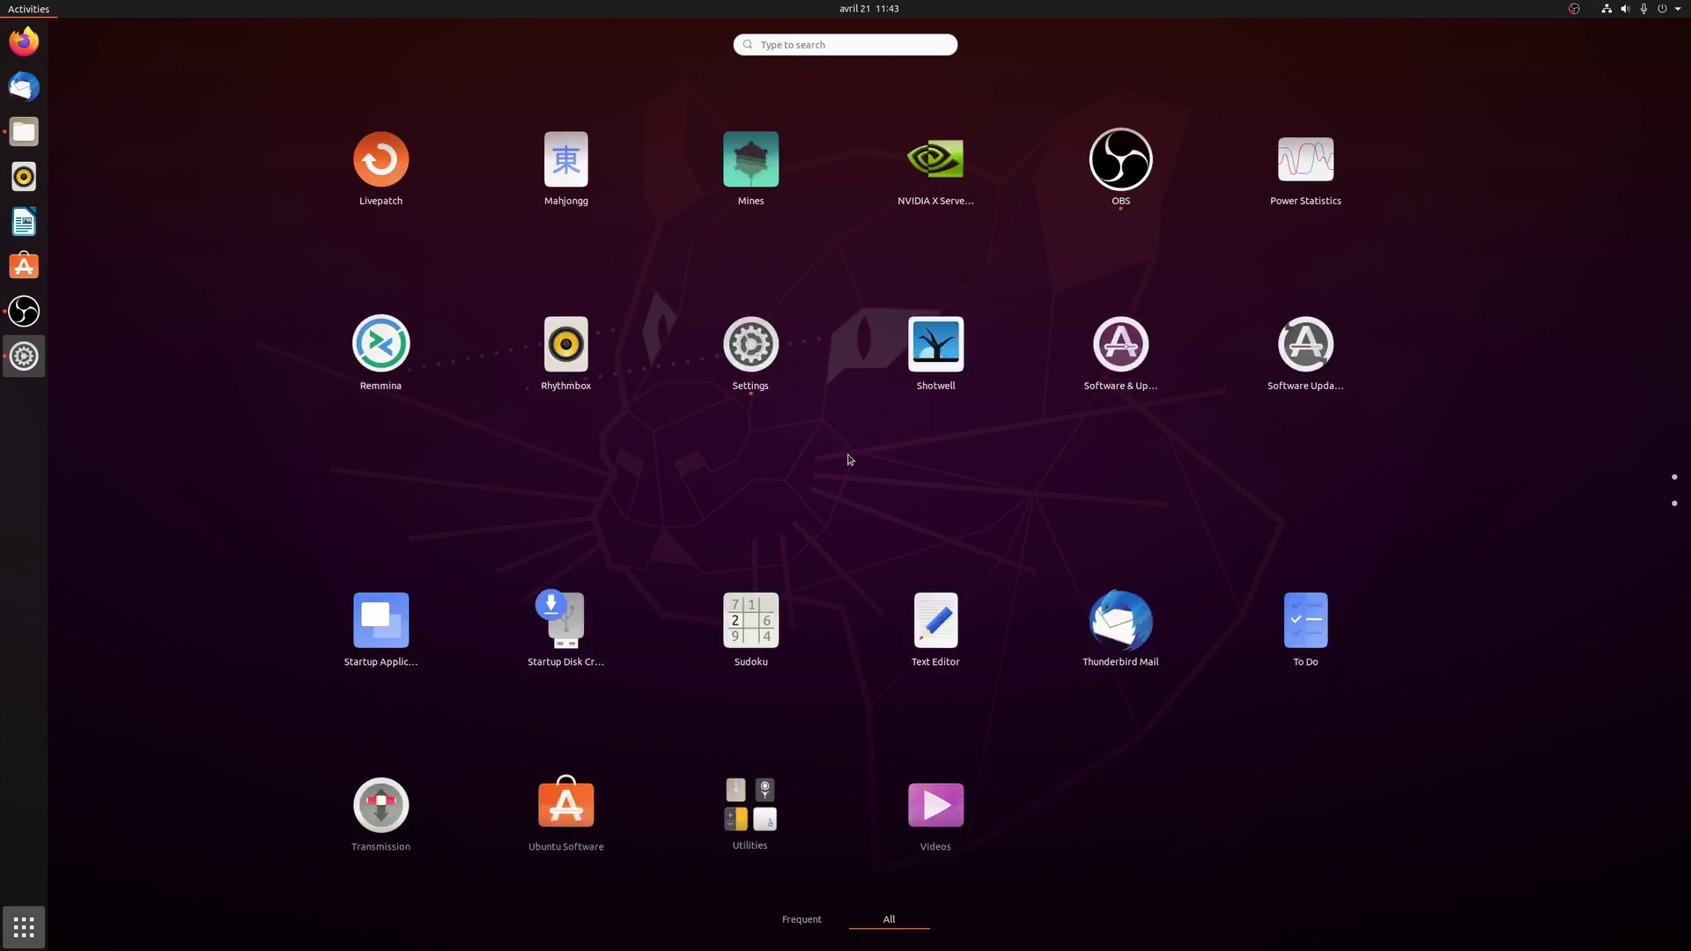
pyautogui.scroll(1, 850, 459)
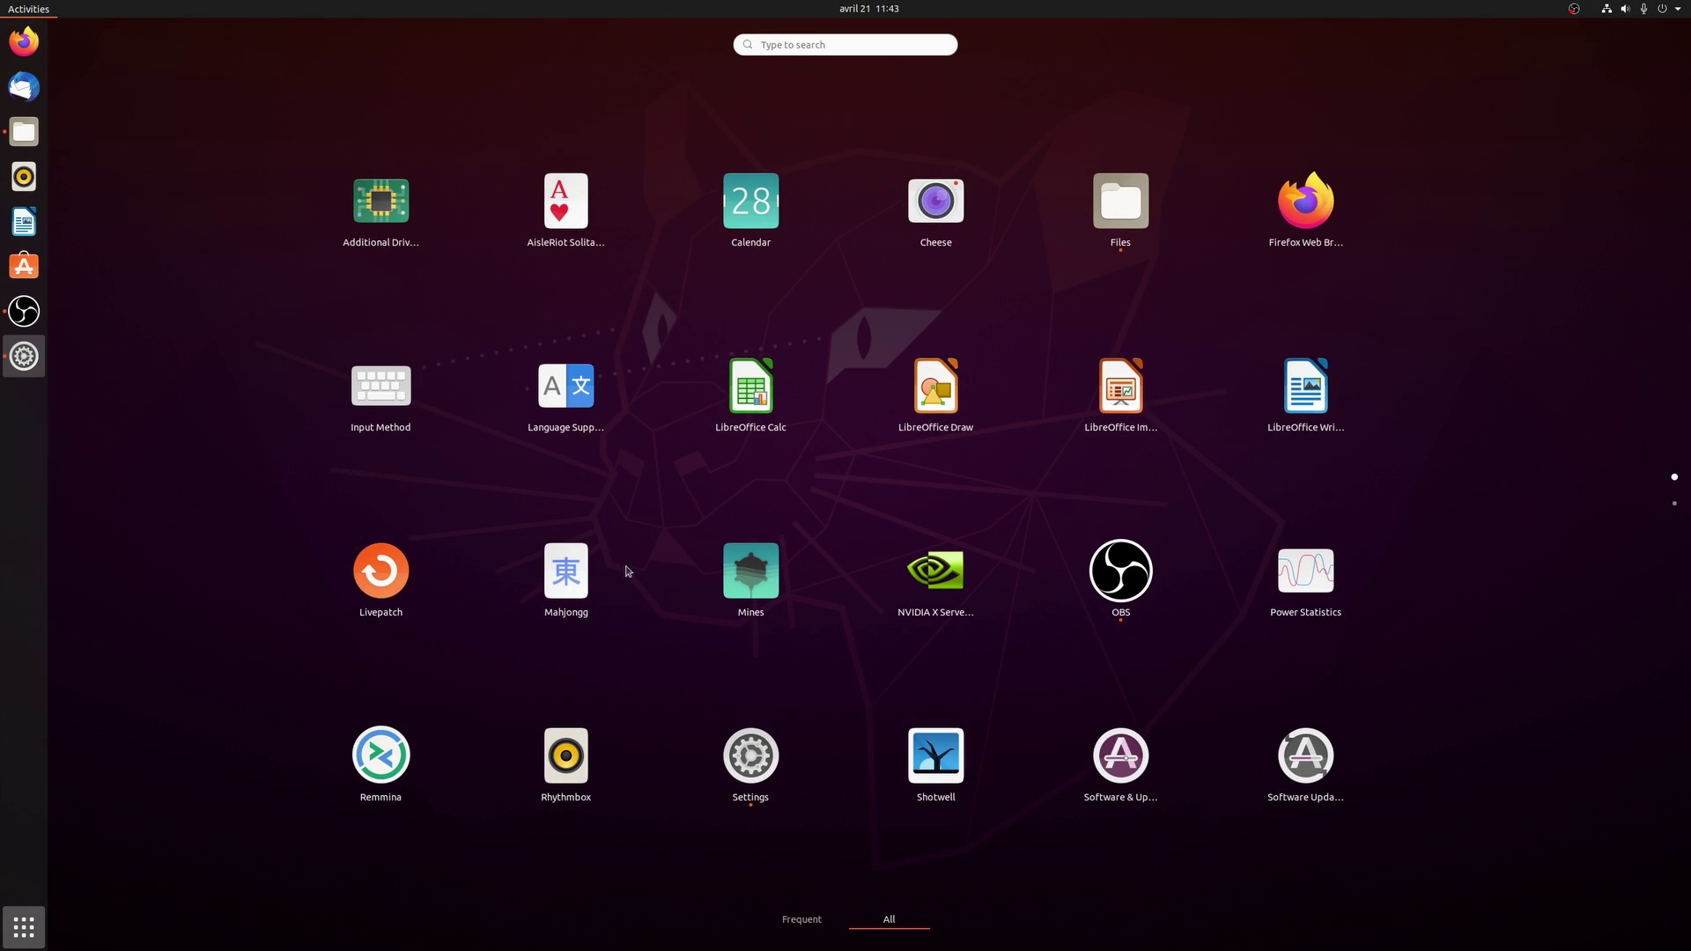
pyautogui.click(36, 935)
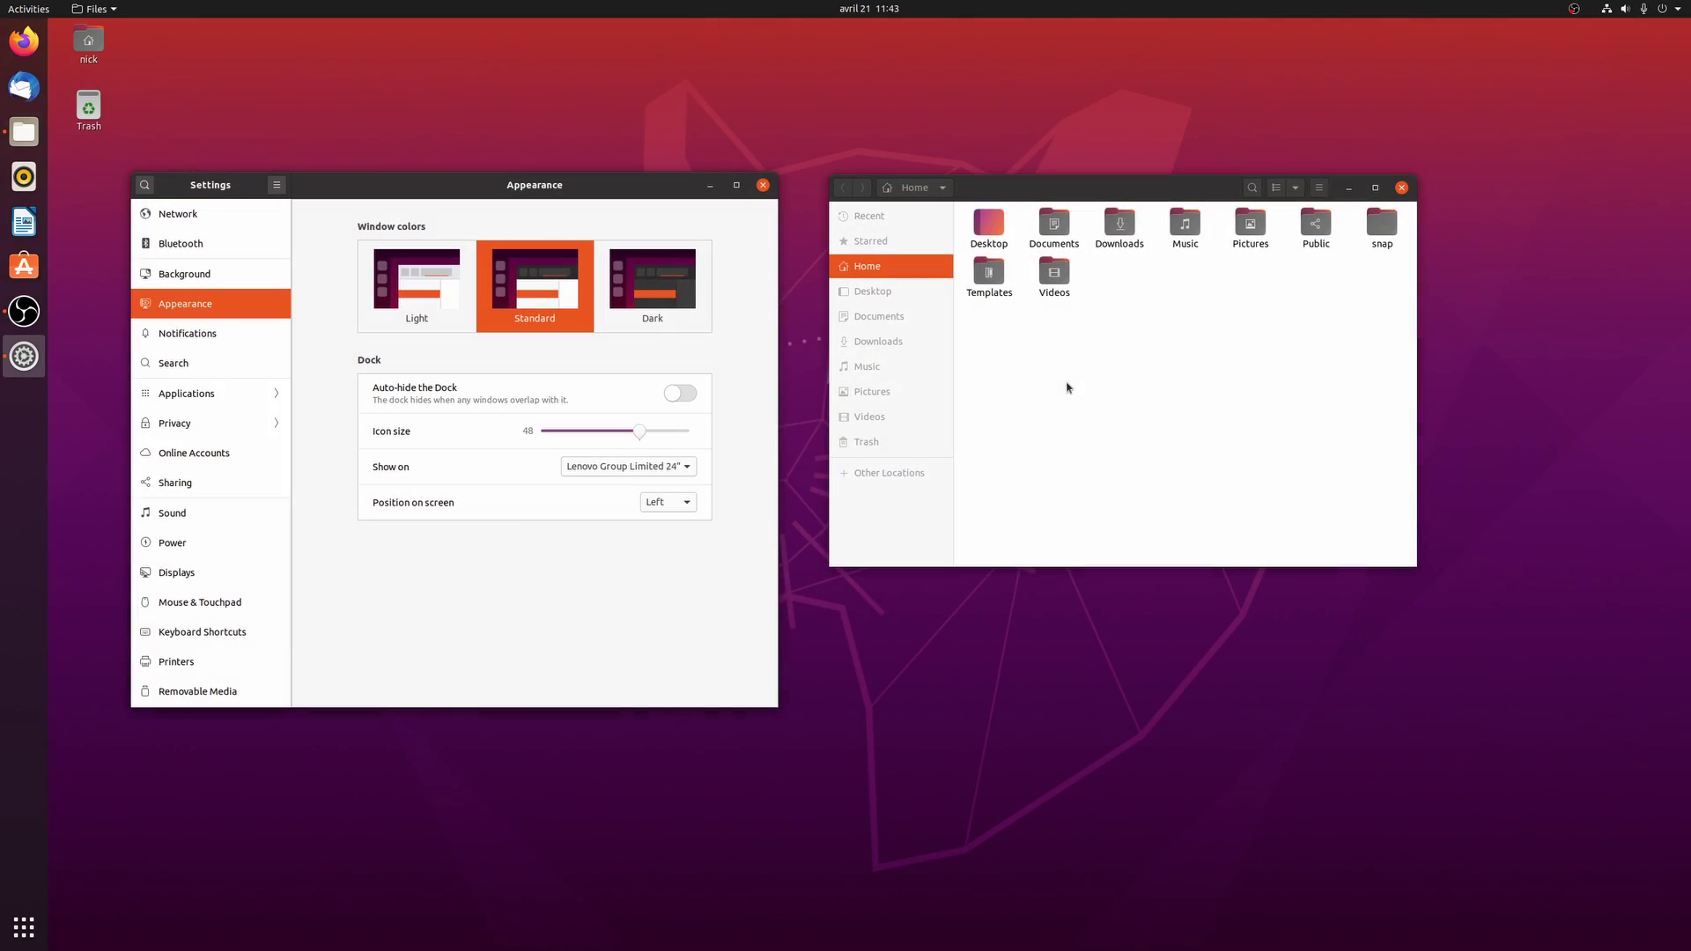